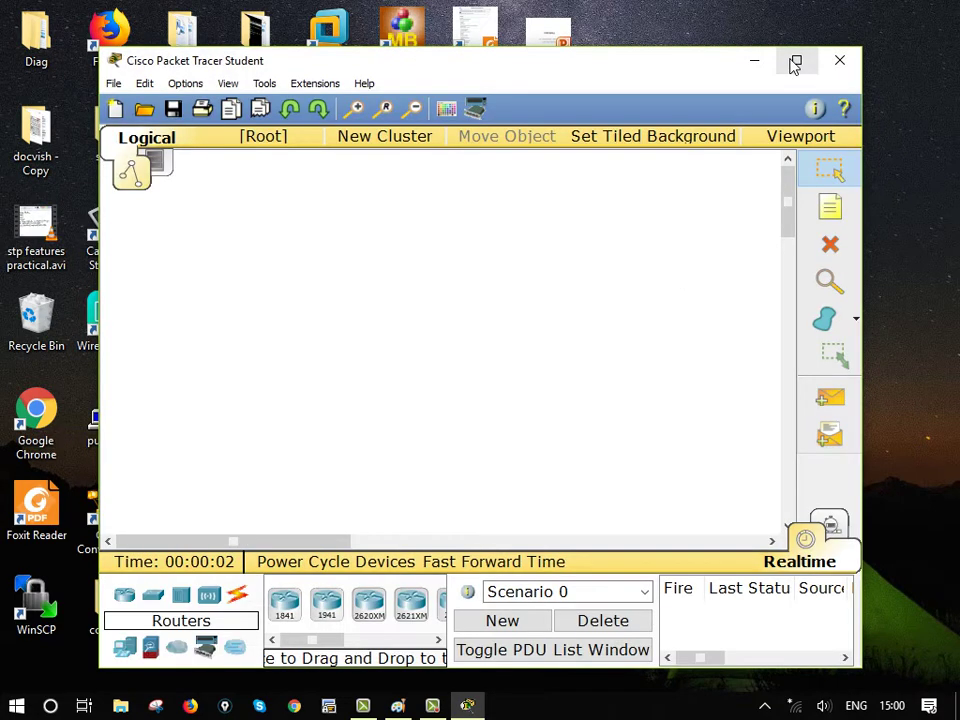
Maximize the Cisco Packet Tracer Student window to show the blank workspace
left_click(795, 62)
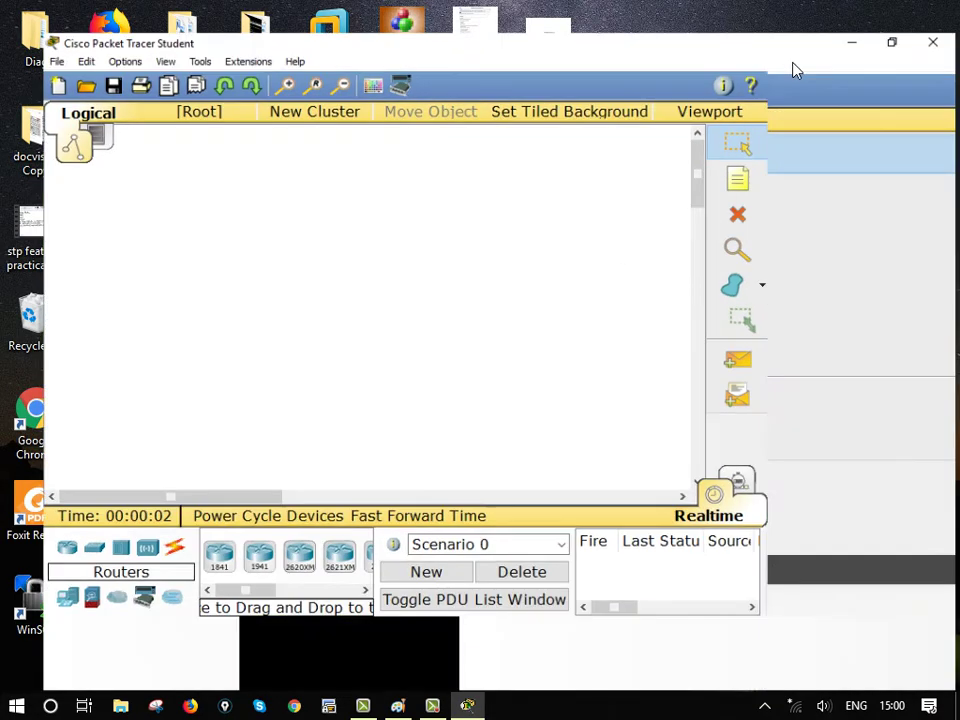
Place an 1841 router with a 2950-24 switch below it
left_click_drag(188, 628, 400, 167)
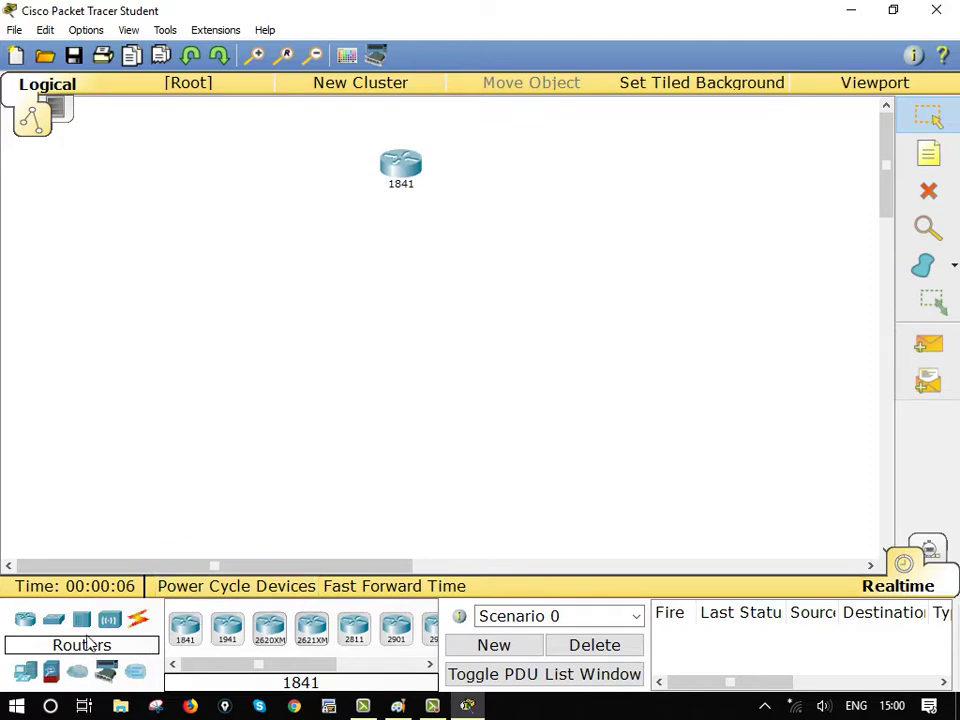
left_click(54, 619)
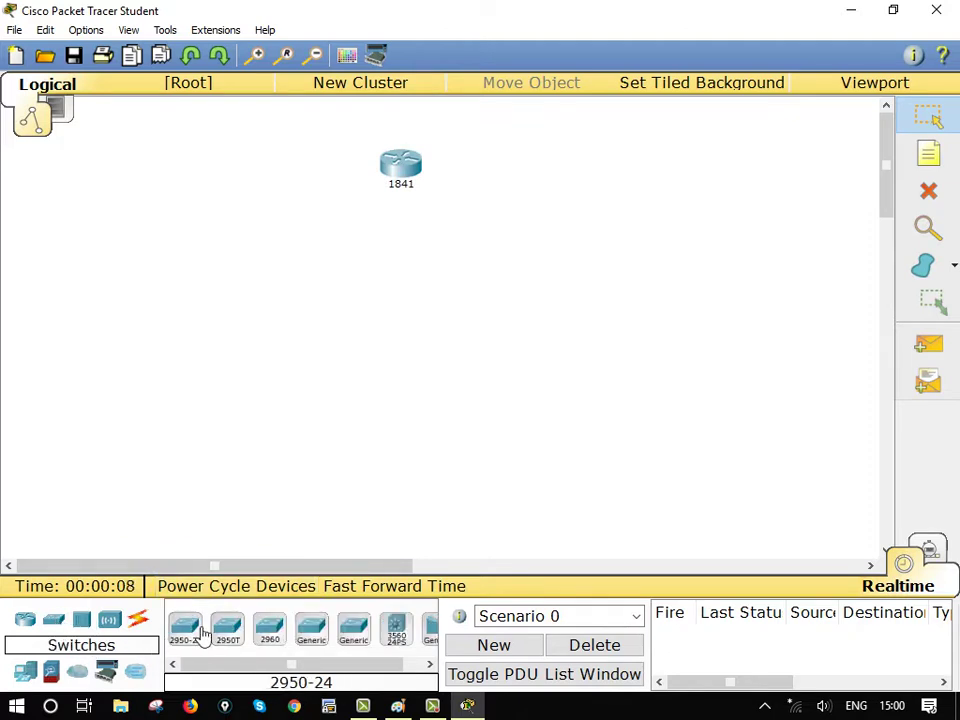
left_click_drag(195, 632, 405, 317)
Add six Generic PCs: five in a bottom row and one right of the switch
left_click(33, 677)
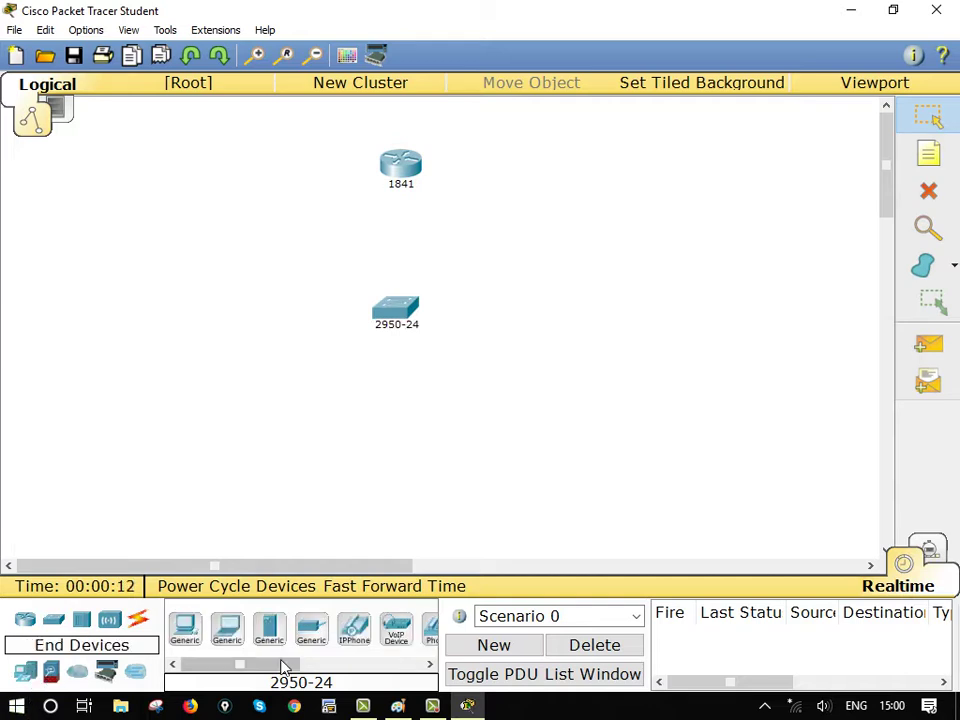
left_click_drag(190, 632, 173, 450)
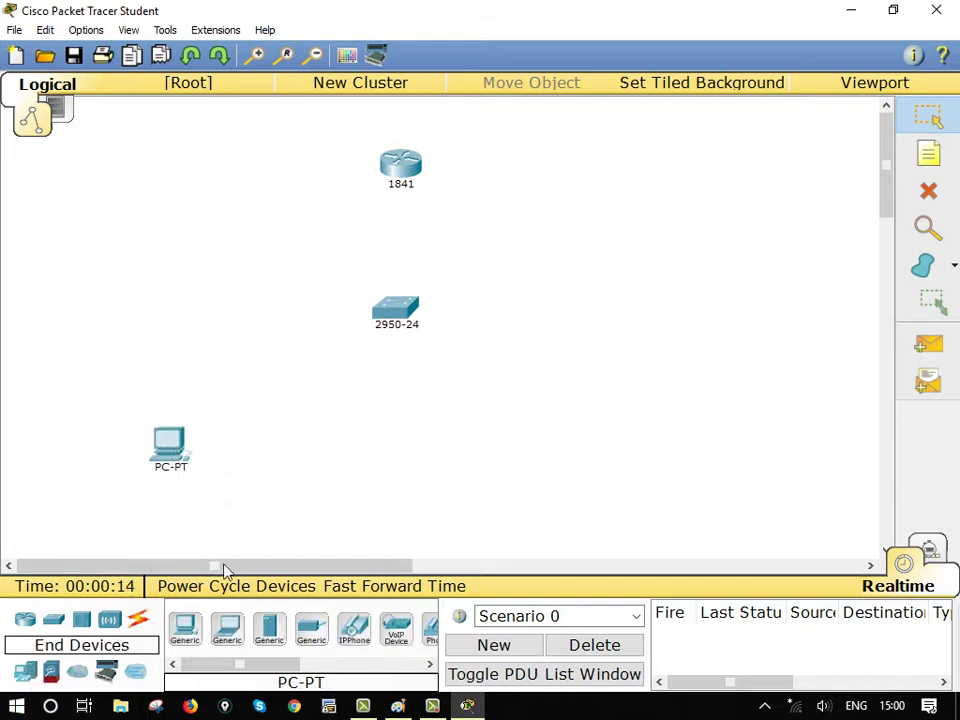
left_click_drag(190, 632, 302, 445)
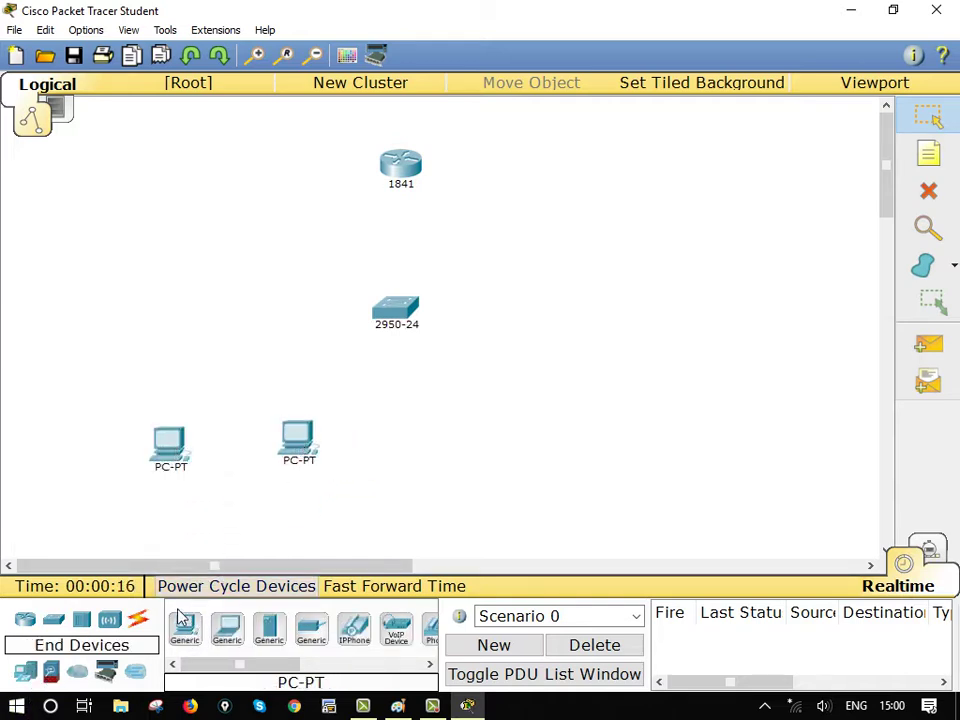
left_click_drag(189, 635, 443, 450)
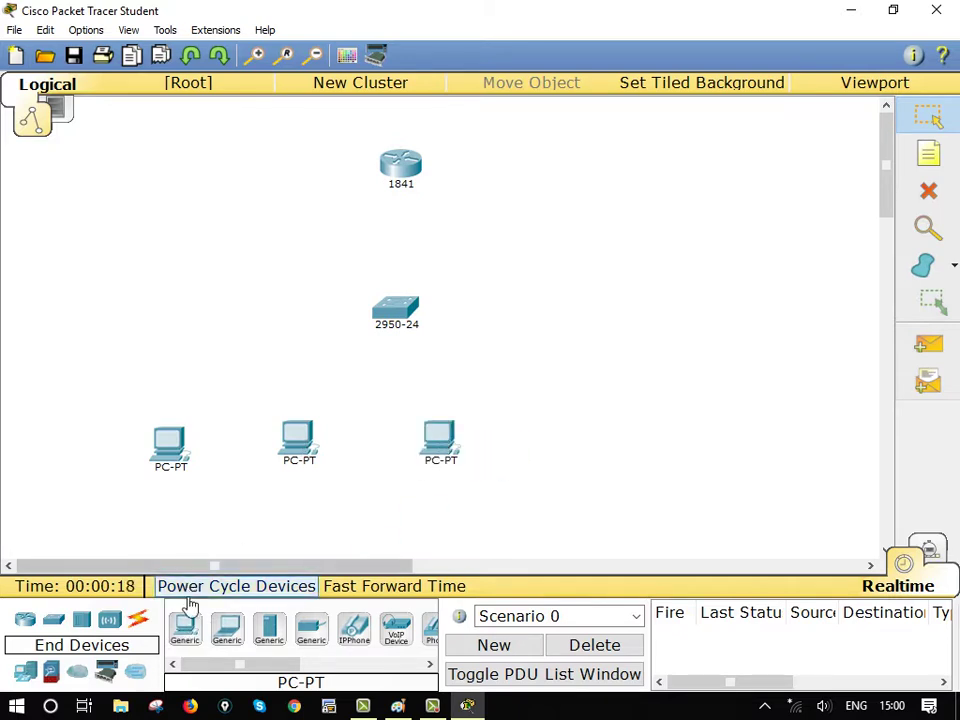
left_click_drag(185, 630, 583, 452)
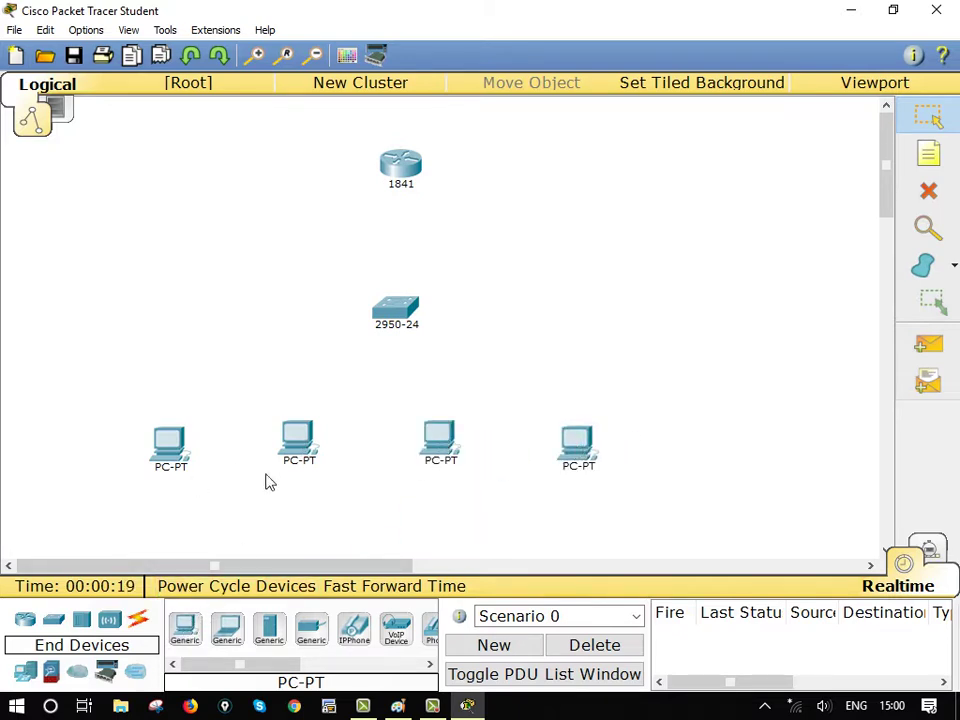
left_click_drag(195, 648, 690, 440)
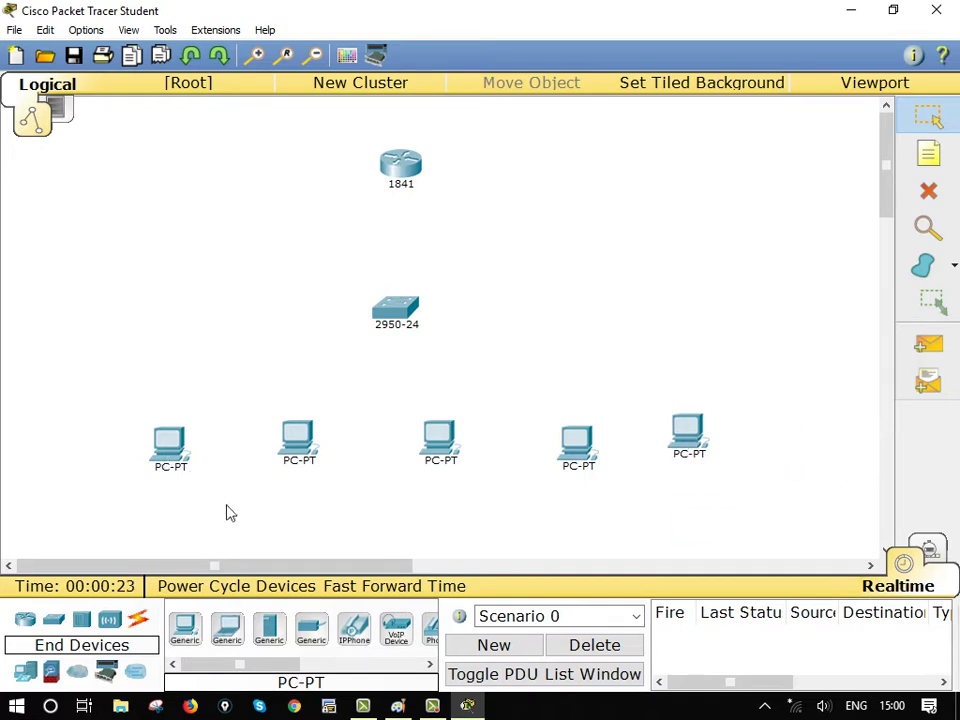
left_click_drag(184, 628, 647, 305)
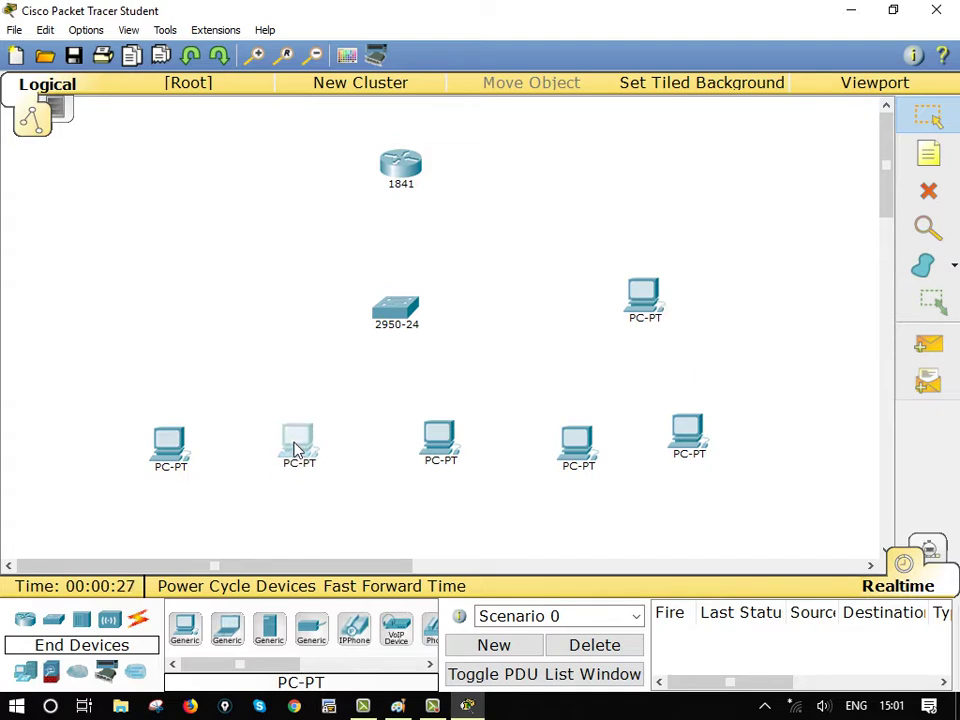
left_click(143, 626)
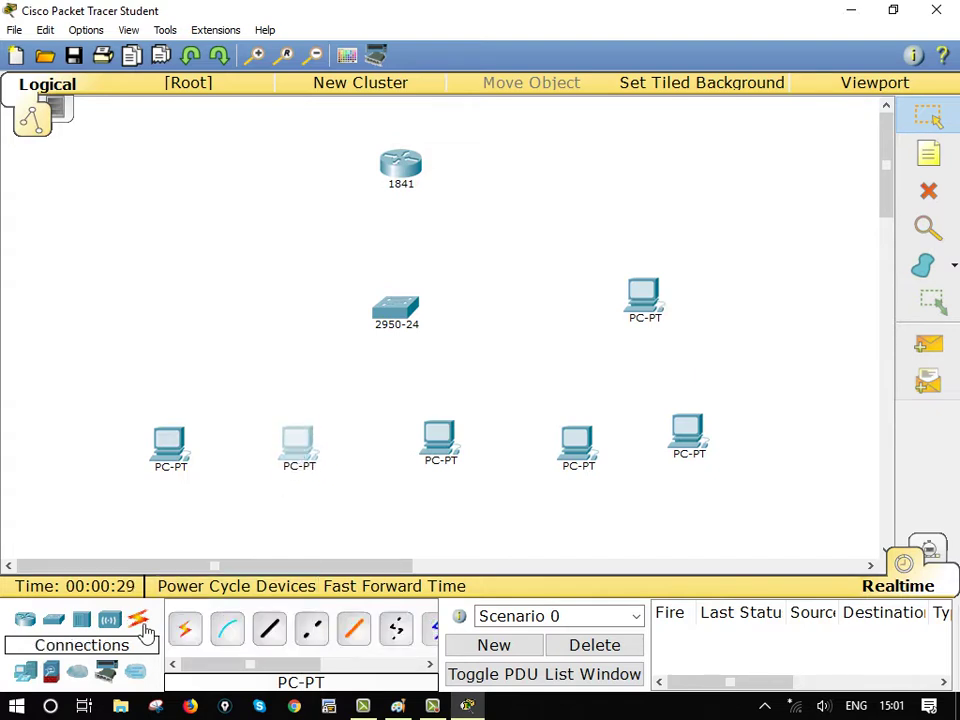
Cable router FastEthernet0/0 to switch FastEthernet0/1 with copper straight-through
left_click(272, 630)
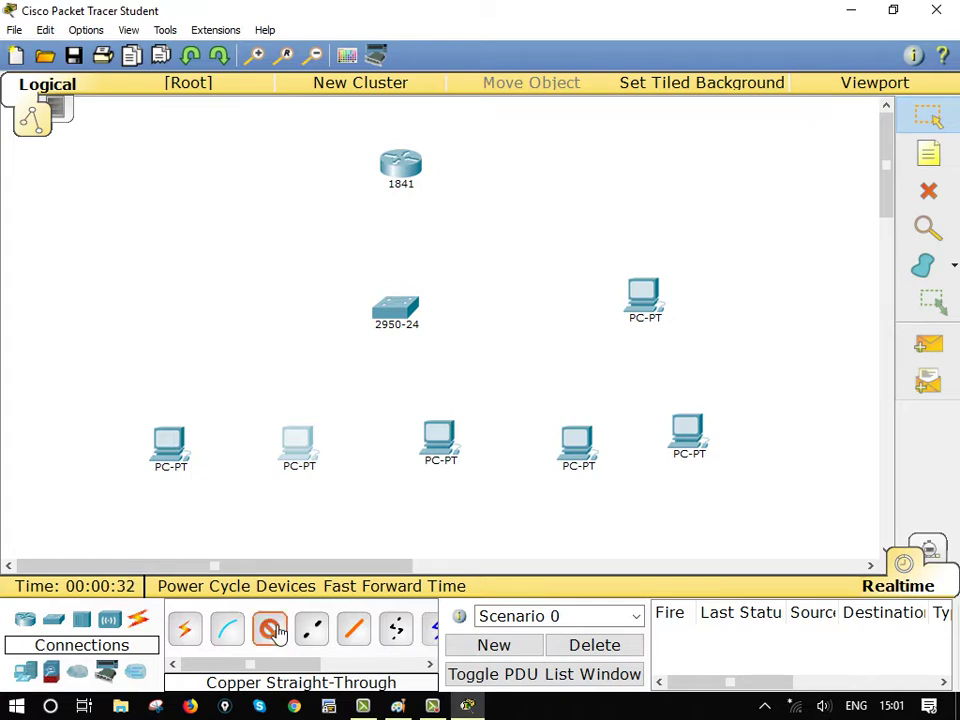
left_click(401, 165)
left_click(472, 218)
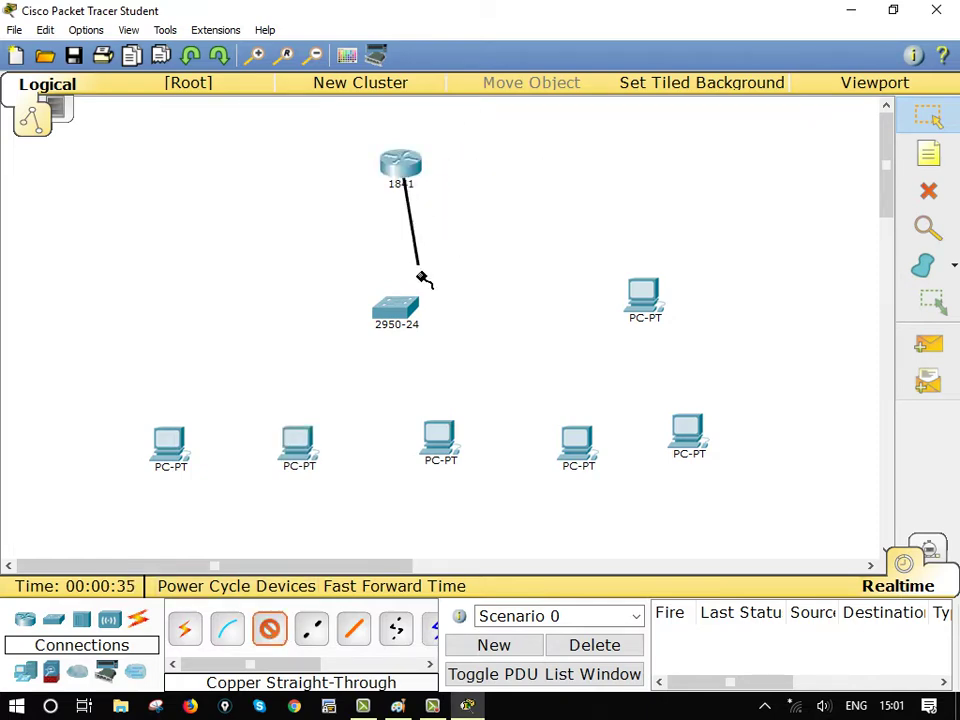
left_click(407, 306)
left_click(538, 33)
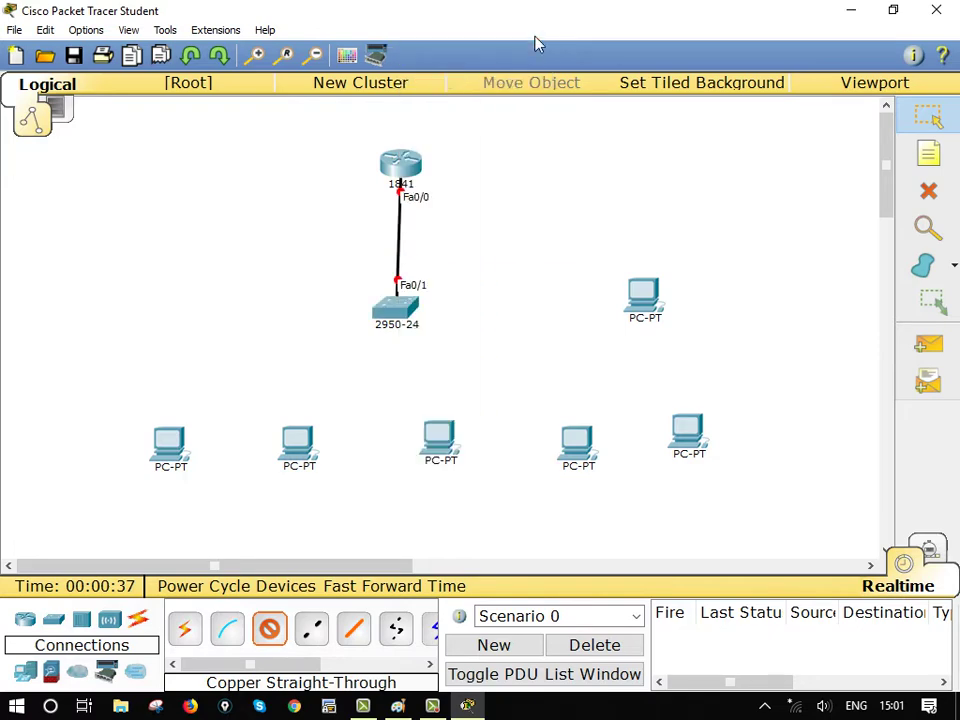
Cable switch ports Fa0/2, Fa0/3 and Fa0/4 to the first three PCs
left_click(391, 313)
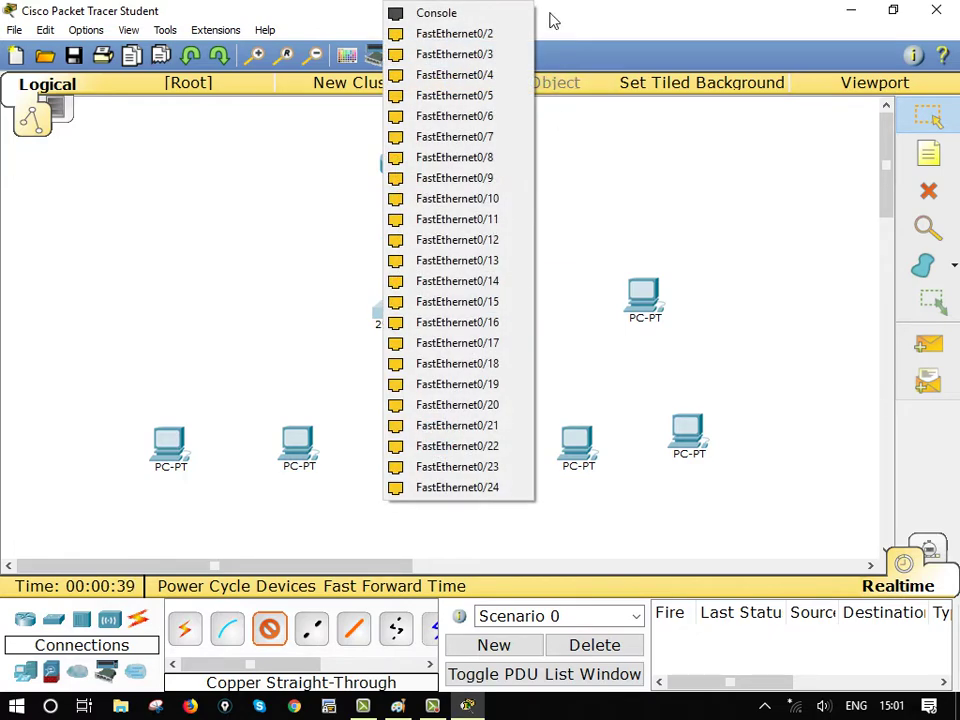
left_click(497, 34)
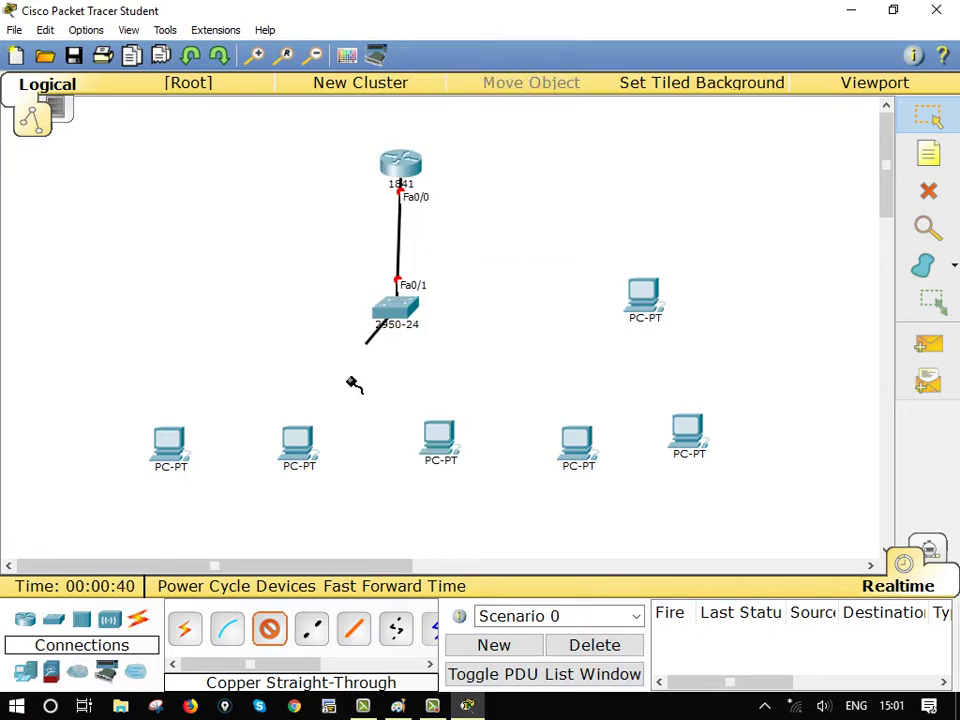
left_click(169, 446)
left_click(184, 476)
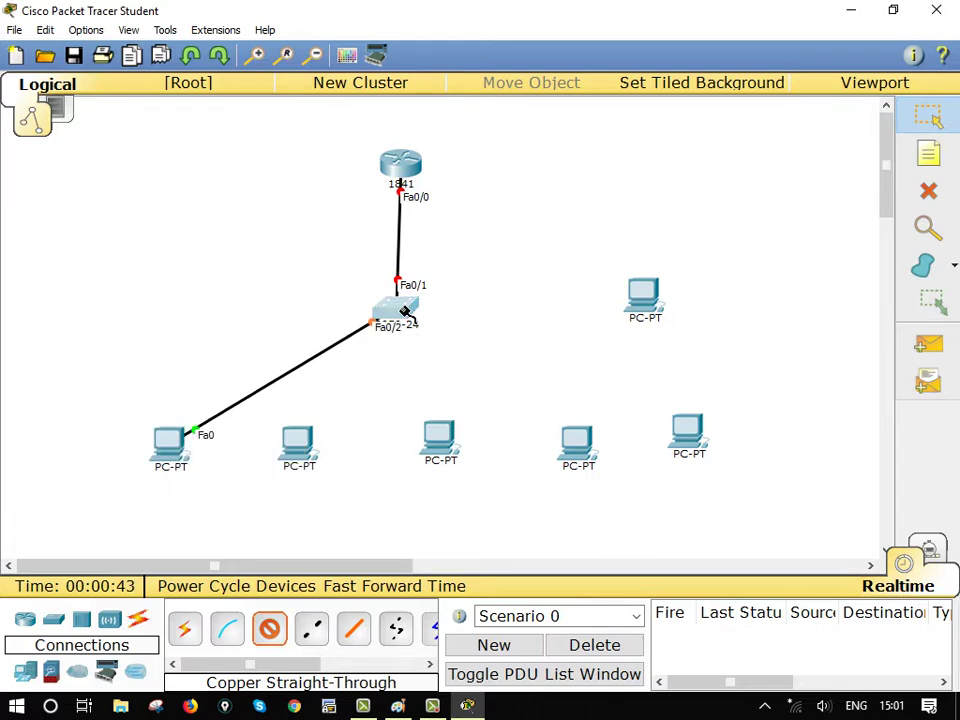
left_click(402, 308)
left_click(465, 33)
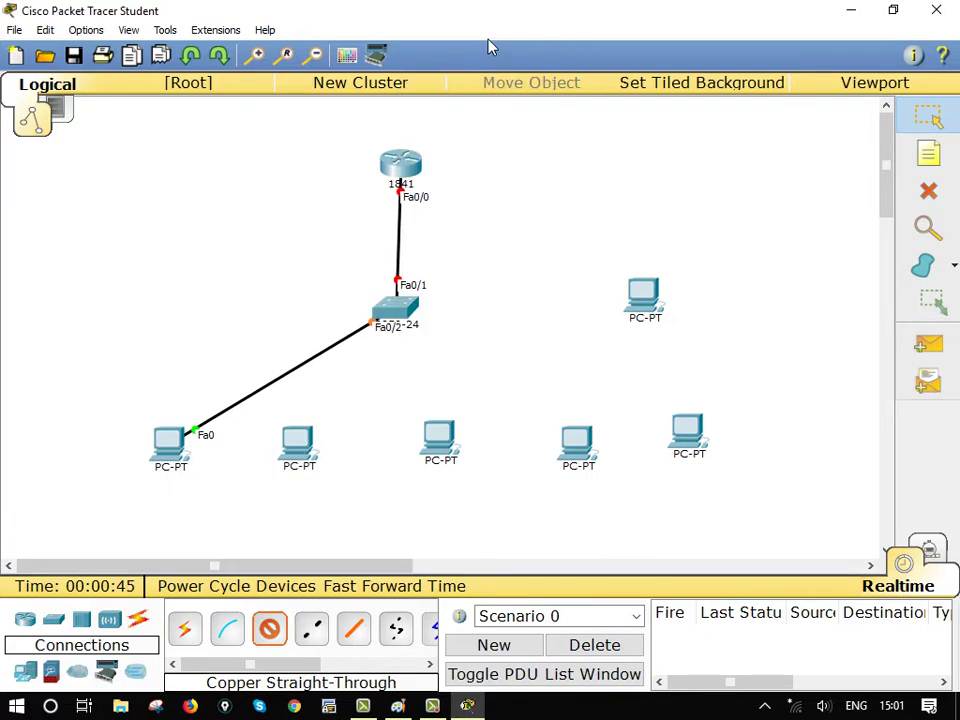
left_click(300, 452)
left_click(326, 482)
left_click(425, 310)
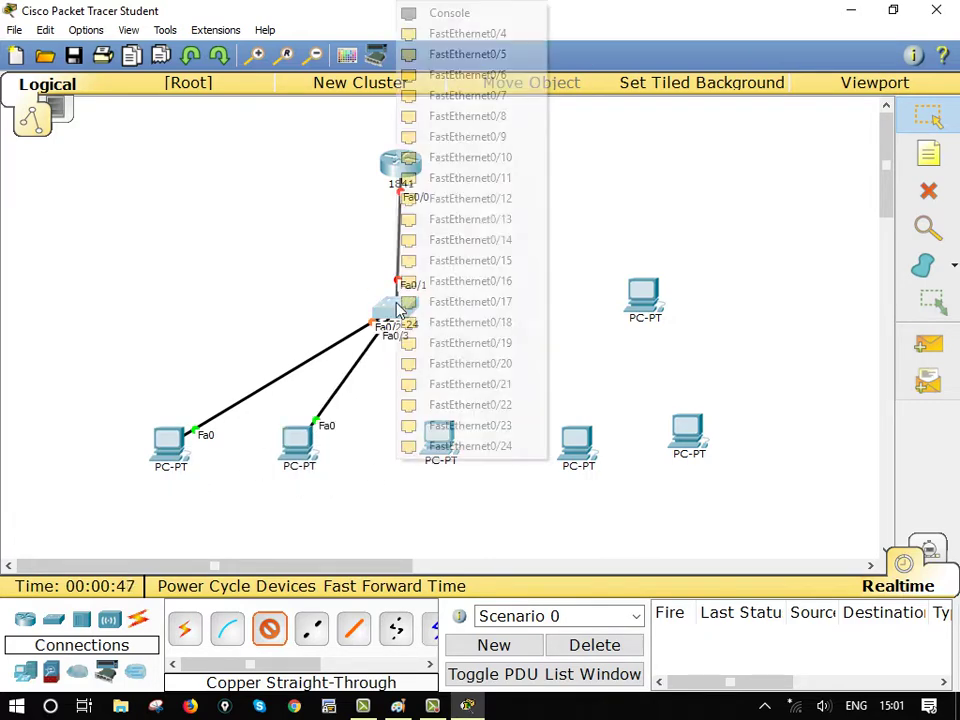
left_click(500, 34)
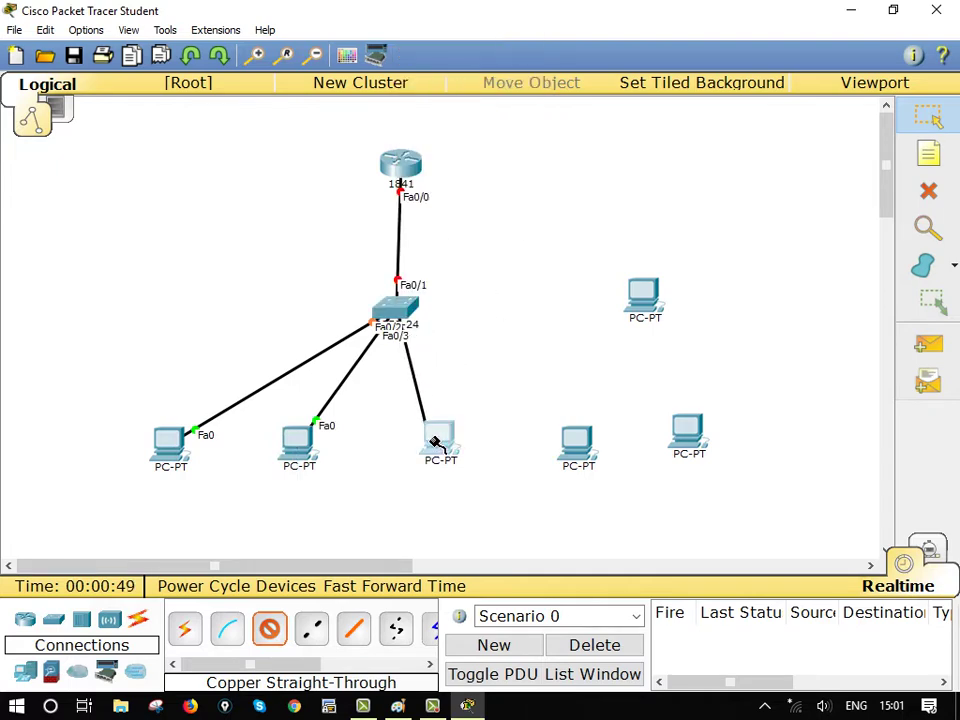
left_click(439, 436)
left_click(488, 466)
Cable switch ports Fa0/5, Fa0/6 and Fa0/7 to the remaining three PCs
left_click(401, 313)
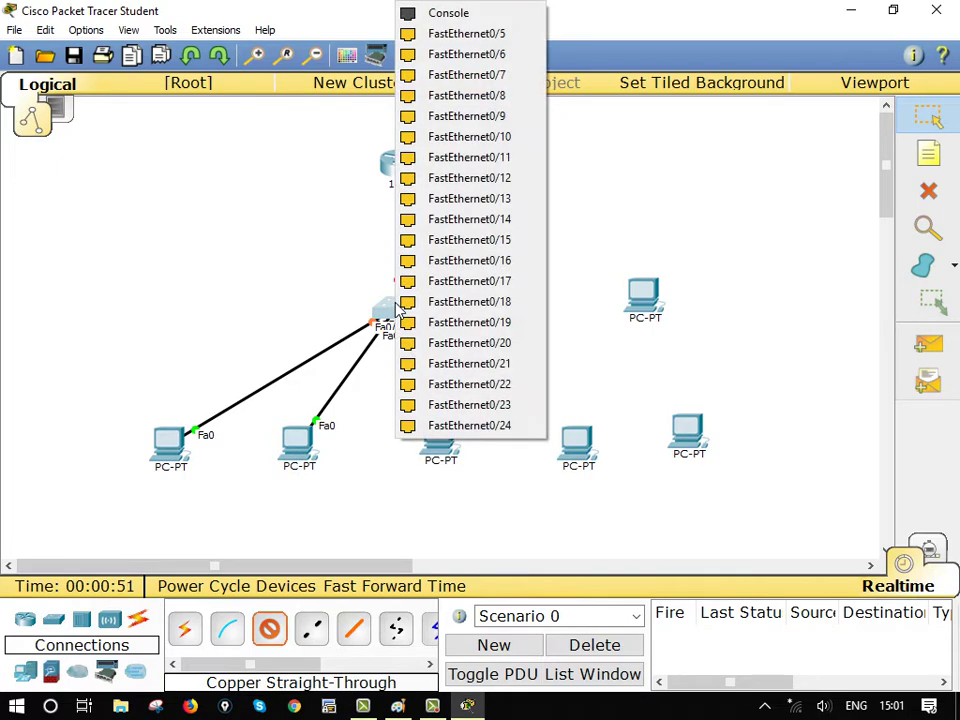
left_click(505, 34)
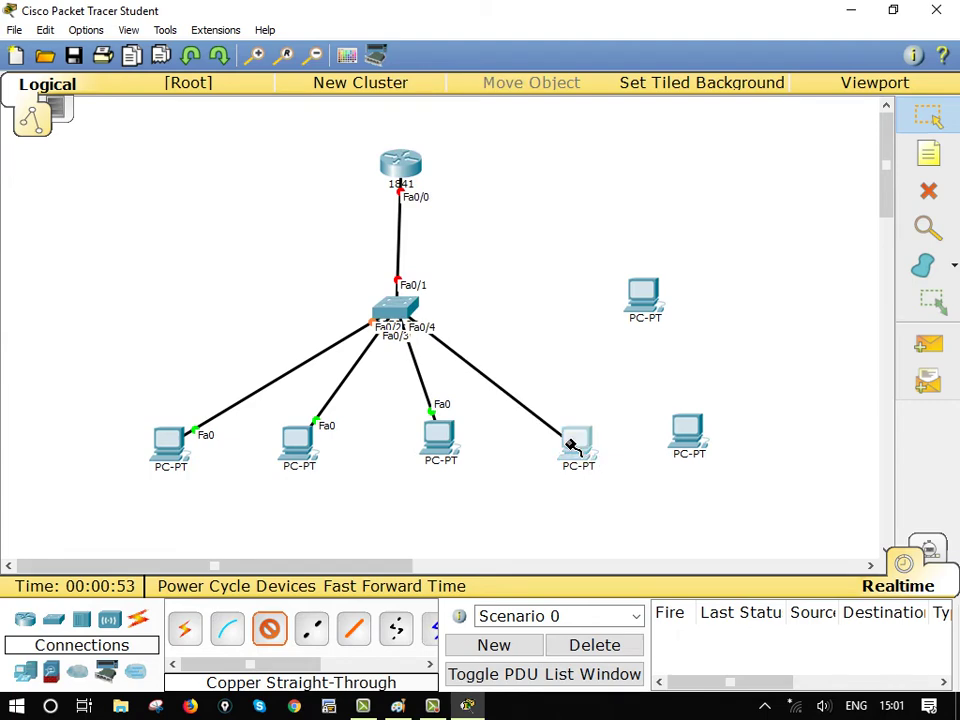
left_click(575, 450)
left_click(610, 472)
left_click(398, 312)
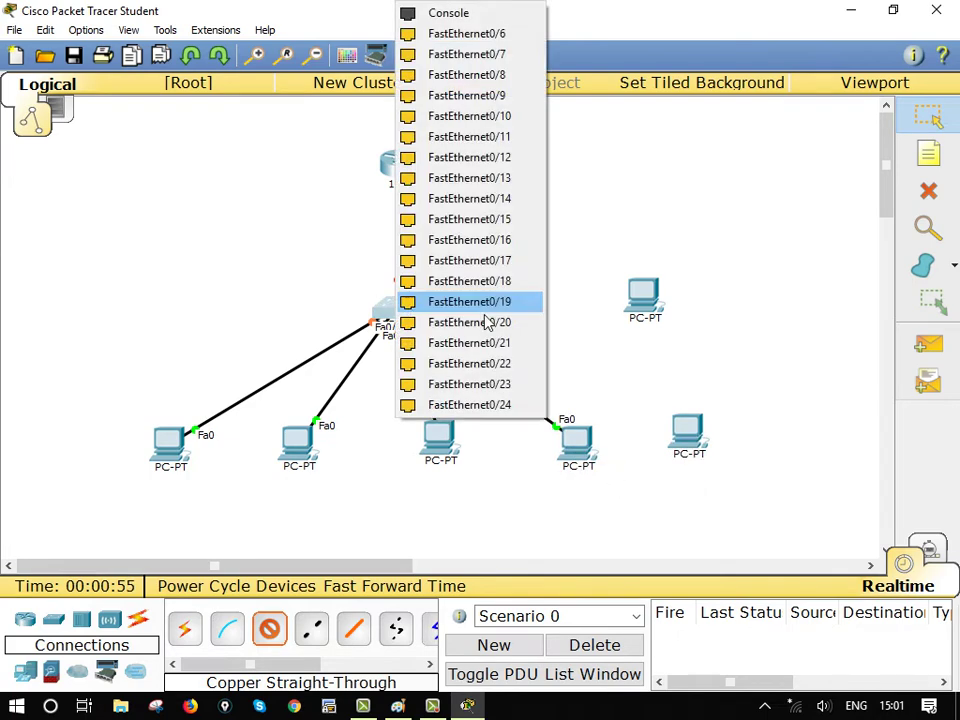
left_click(485, 34)
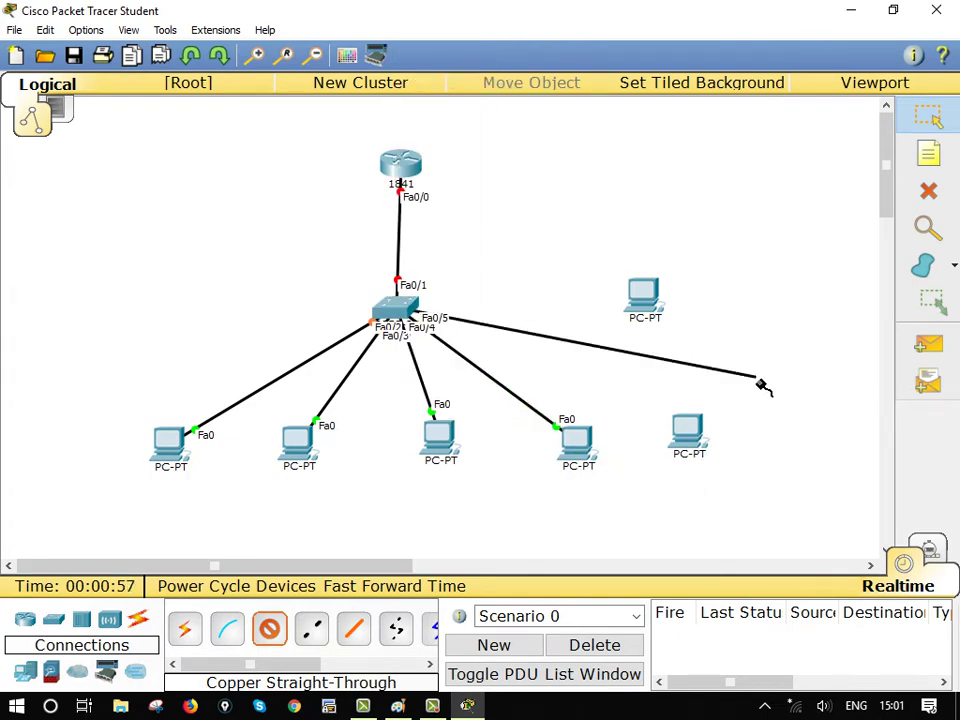
left_click(686, 428)
left_click(724, 466)
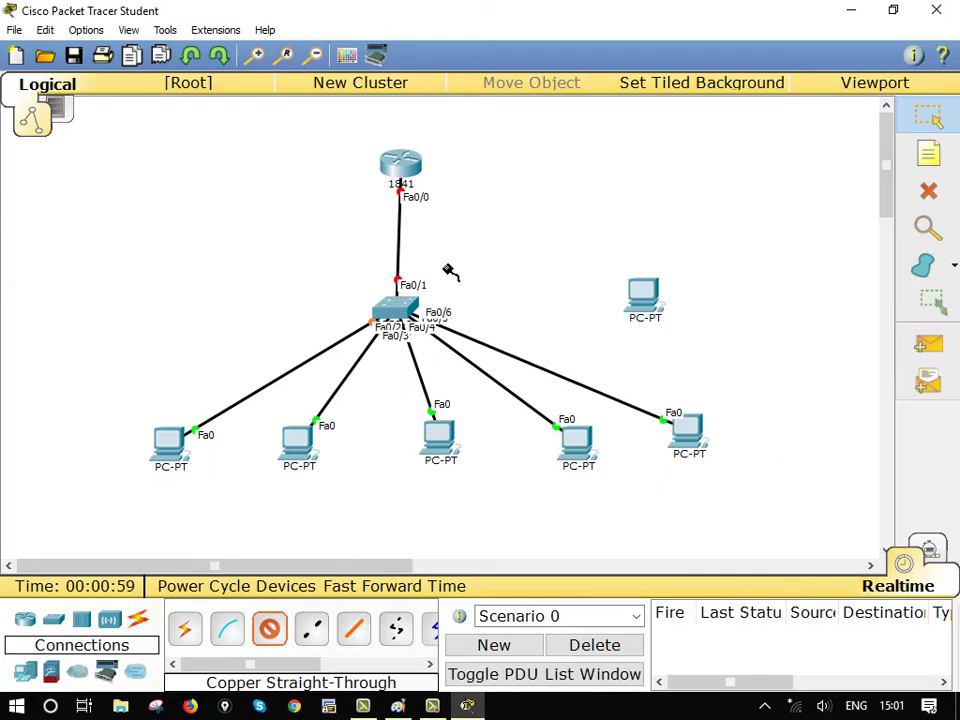
left_click(398, 312)
left_click(533, 345)
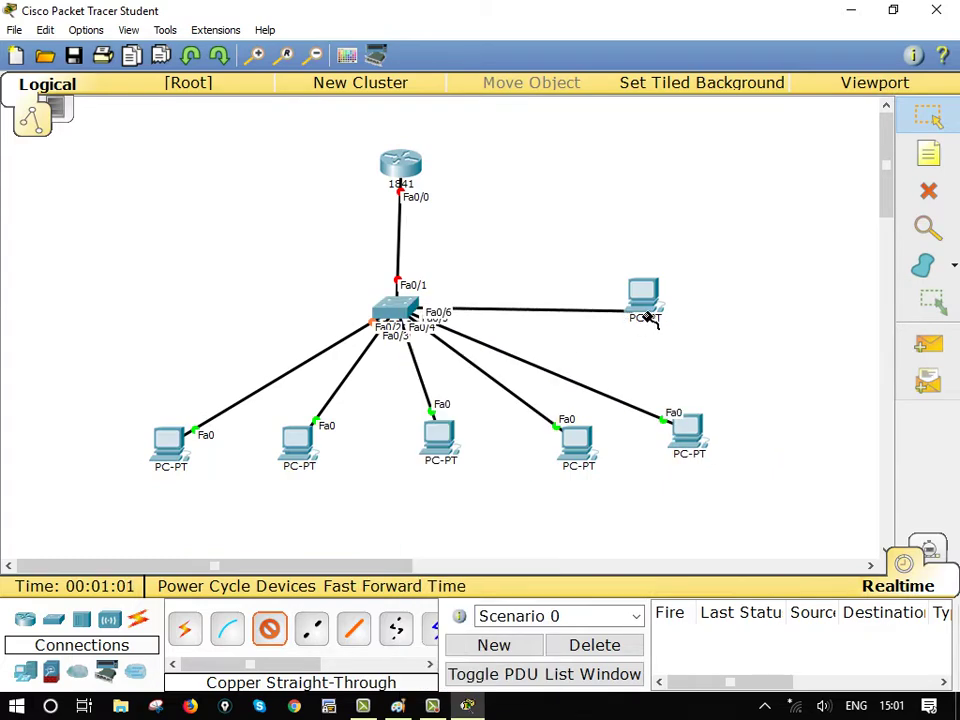
left_click(643, 296)
left_click(668, 326)
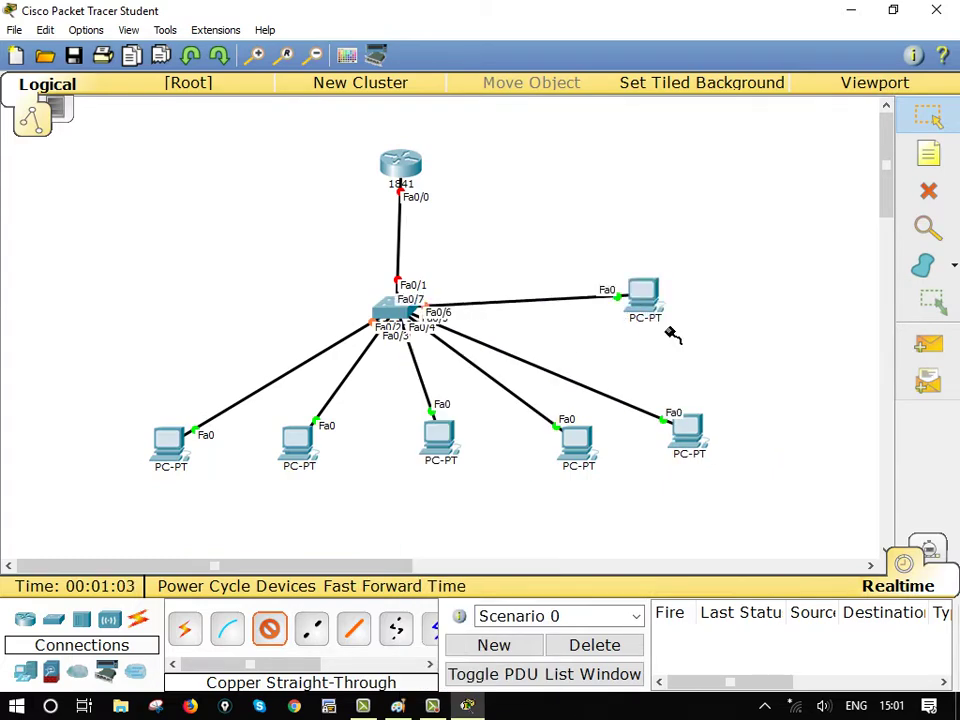
left_click(918, 120)
Nudge the upper-right PC aside and open Router0's CLI in a maximized window
left_click_drag(661, 304, 690, 316)
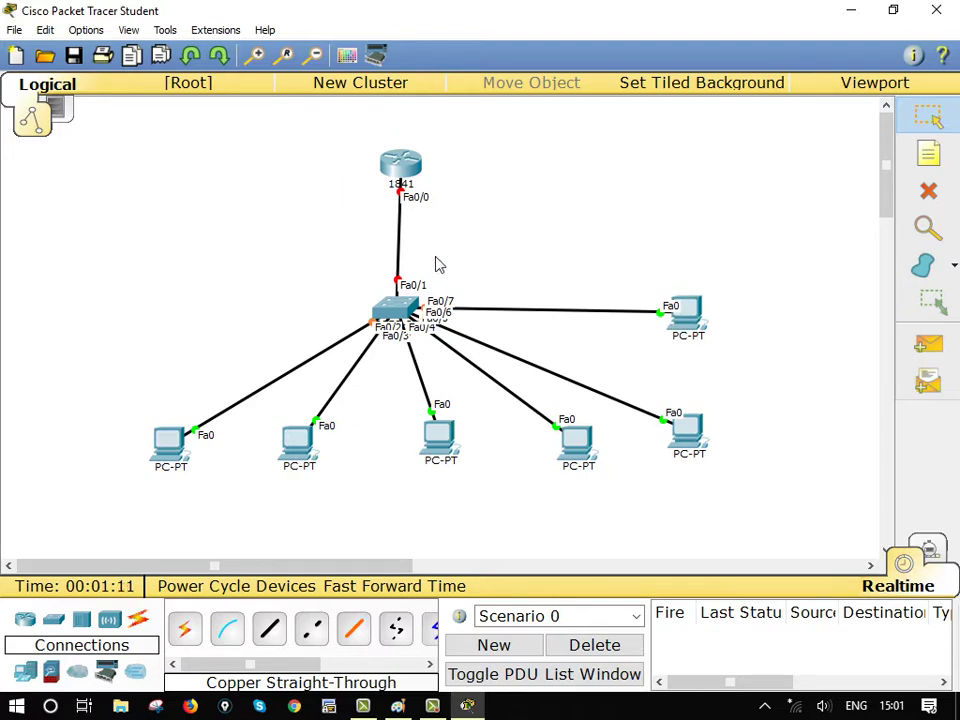
left_click(400, 165)
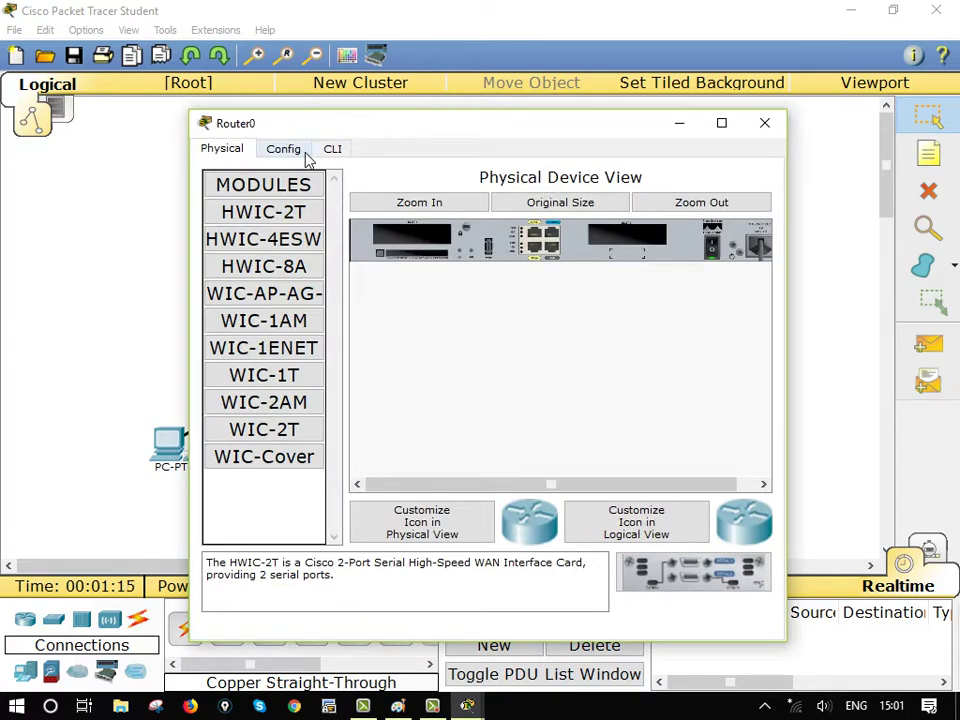
left_click(332, 150)
left_click(721, 122)
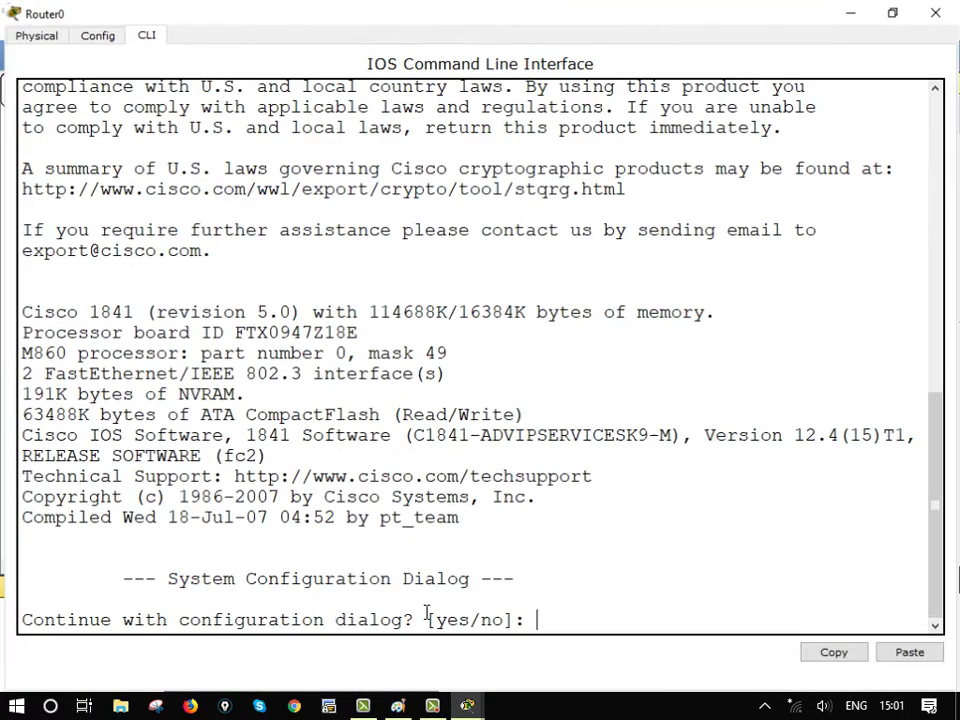
Decline the initial configuration dialog and enter global configuration mode
type("n")
key("Return")
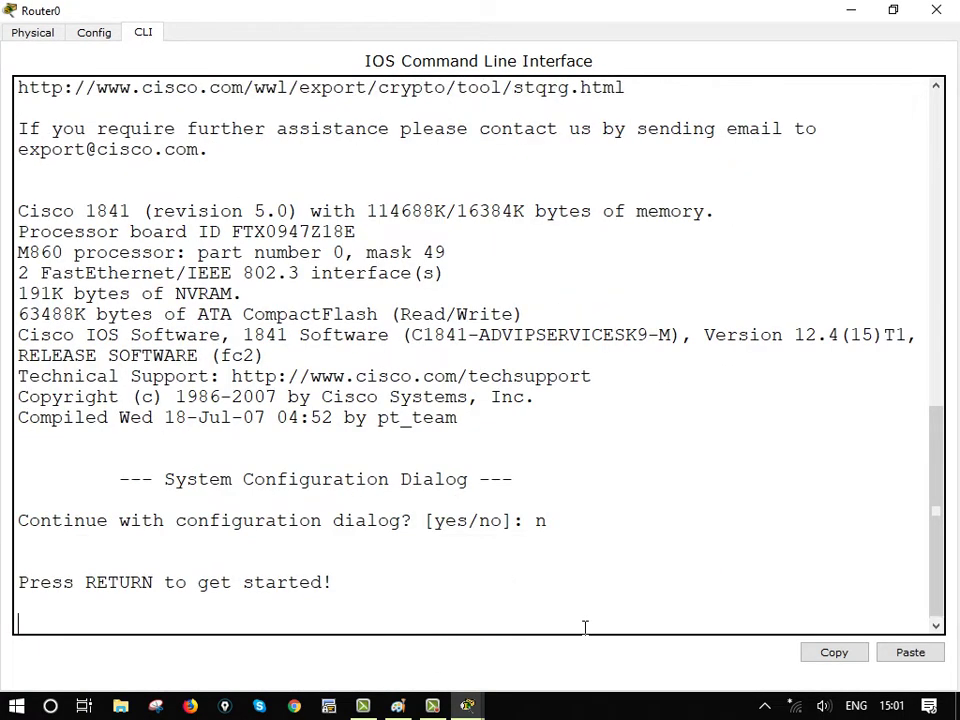
key("Return")
key("Return")
key("Return")
key("Return")
type("en")
key("Return")
key("Return")
key("Return")
type("conf t")
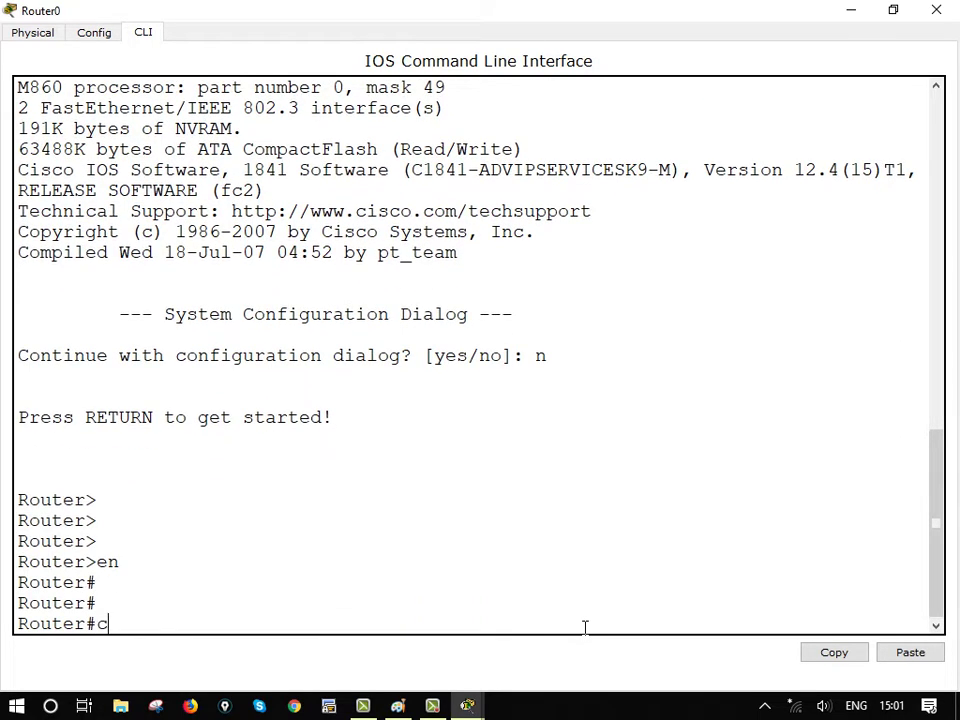
key("Return")
key("Return")
Set the router hostname to R1
type("ho")
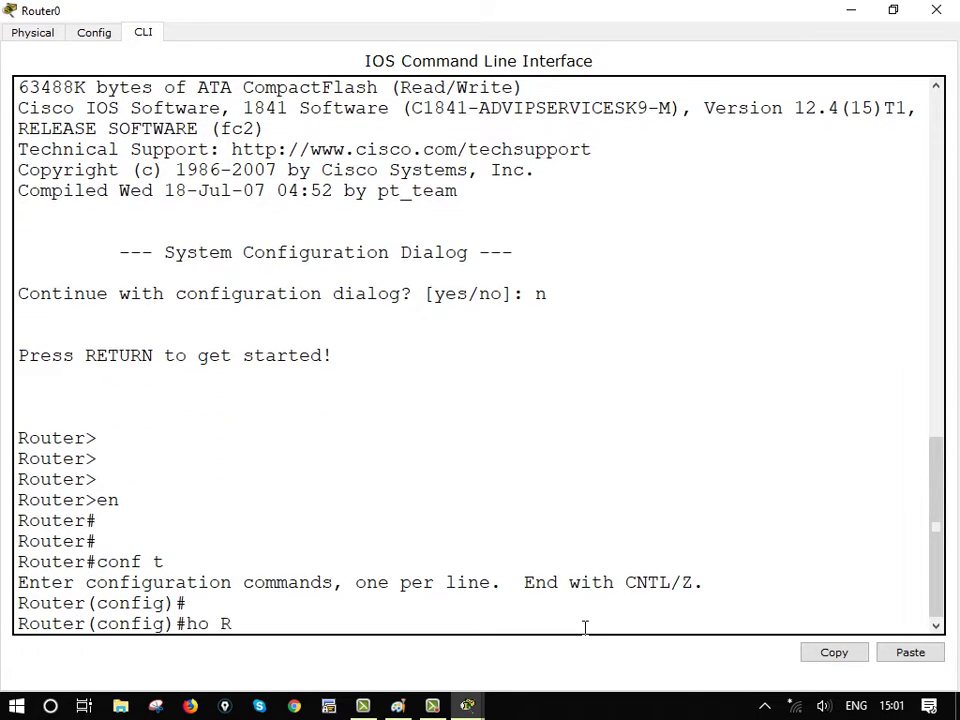
type(" R")
key("Return")
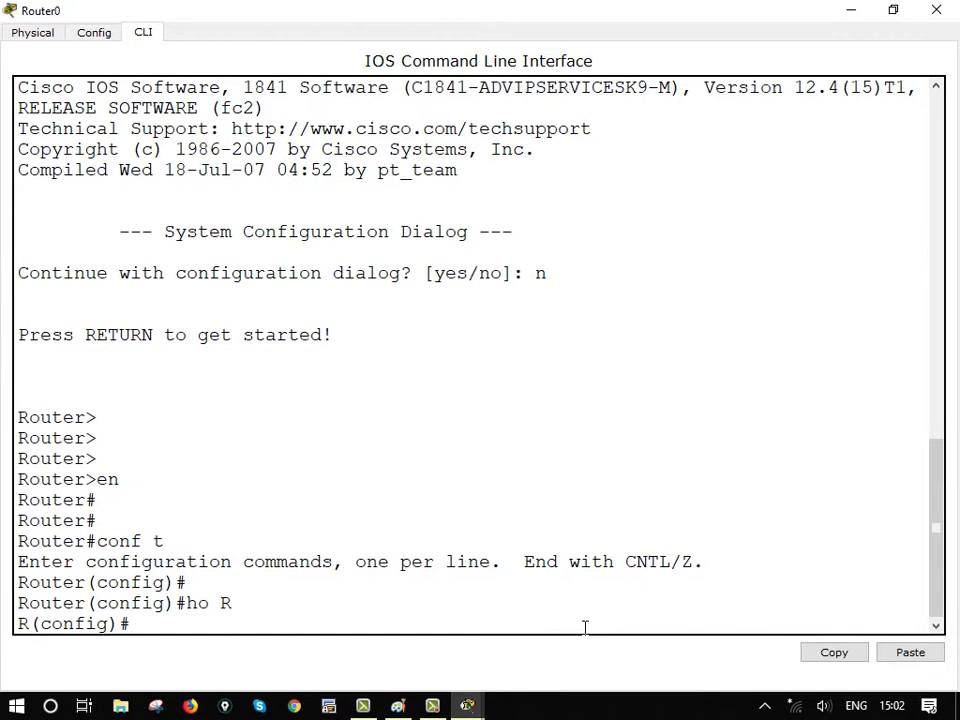
type("ho R11")
key("Return")
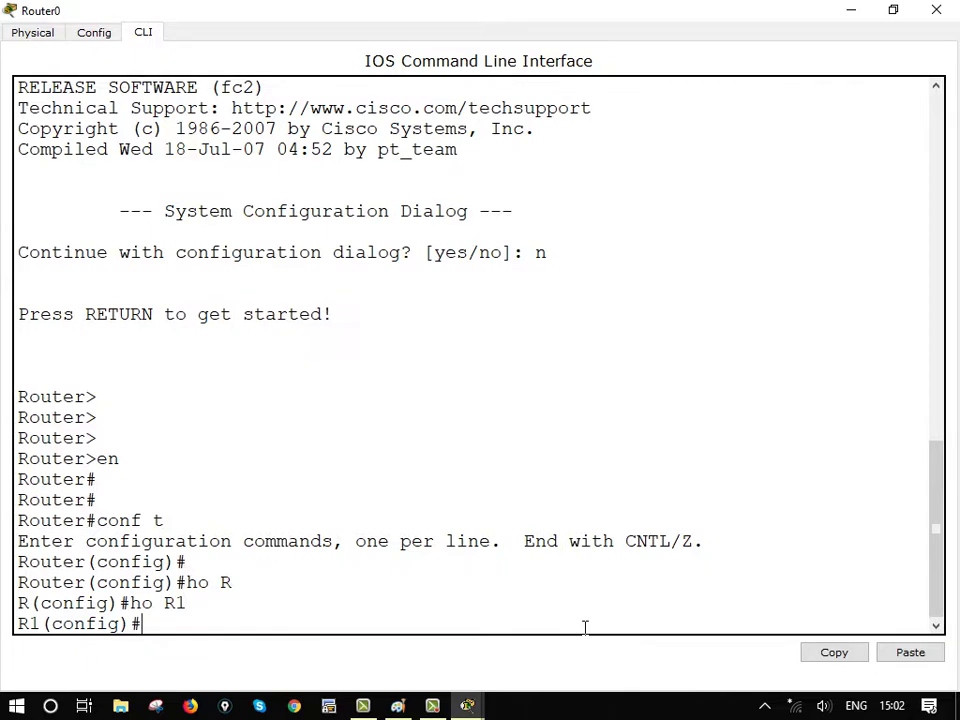
key("Return")
key("Return")
key("Return")
key("Return")
key("Return")
key("Return")
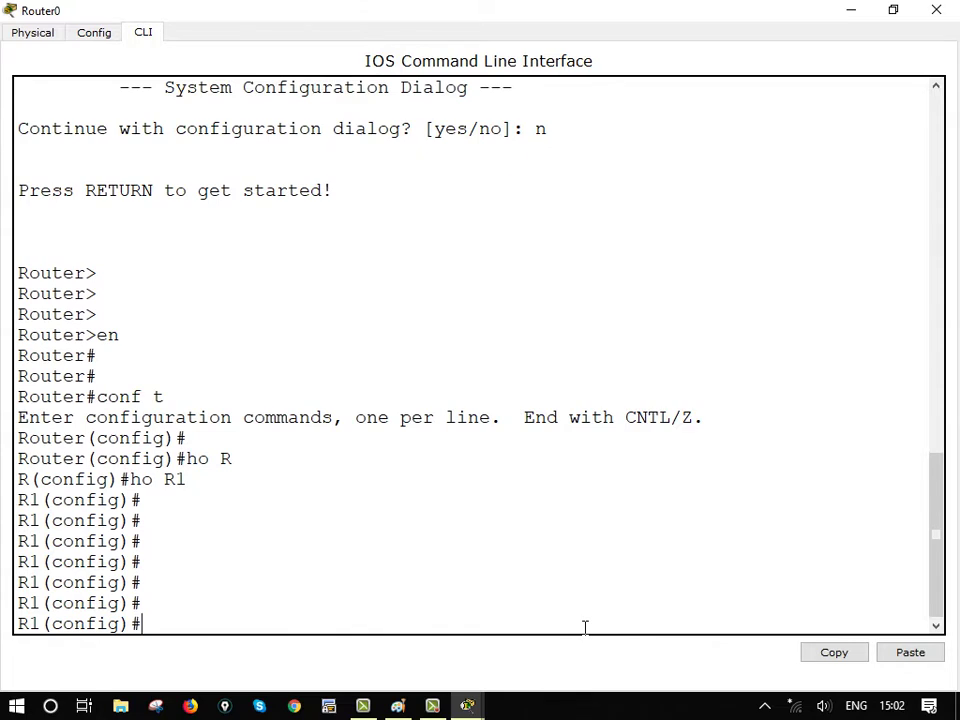
Assign FastEthernet0/0 the address 10.0.0.1 255.255.255.0
type("int f0/0")
key("Return")
type("ip")
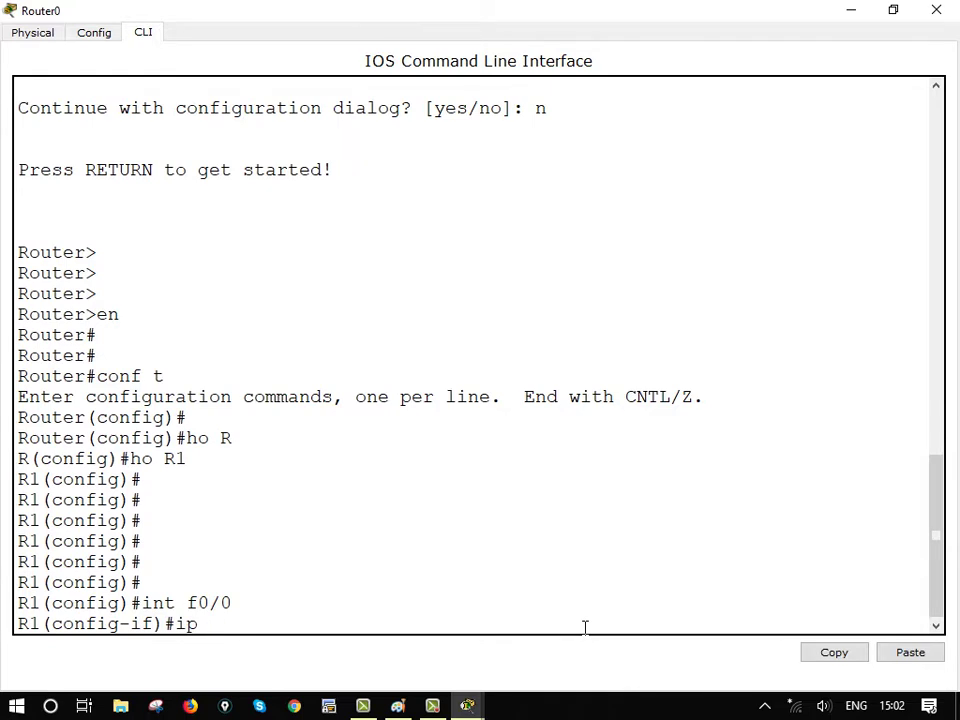
type(" ddaaa")
key("BackSpace")
key("BackSpace")
type("d")
type("d 192.111168.")
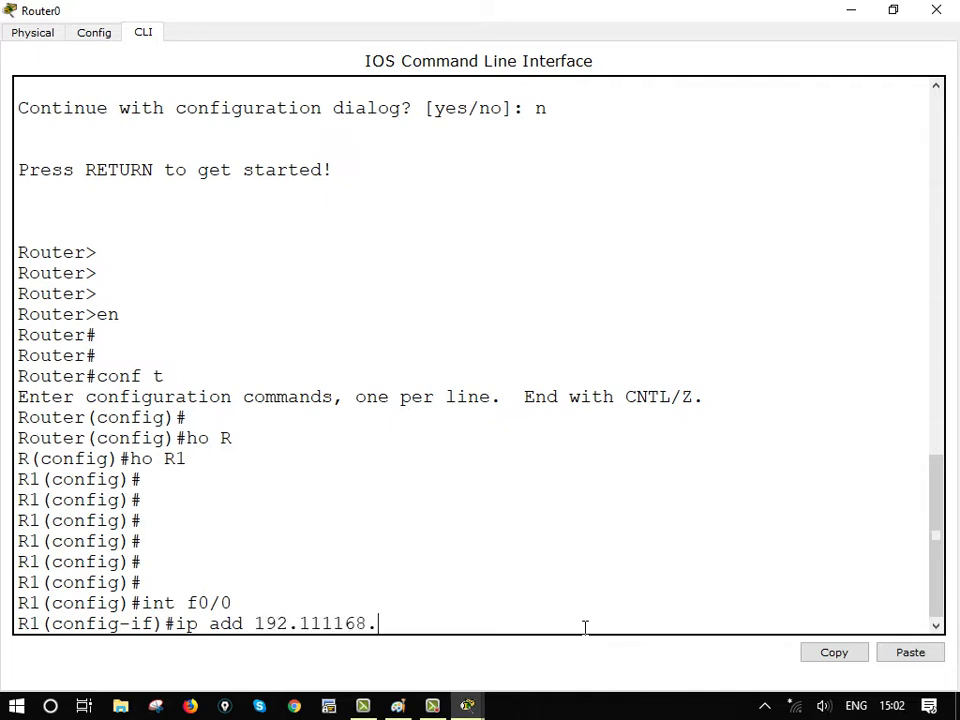
key("BackSpace")
key("BackSpace")
key("BackSpace")
key("BackSpace")
key("BackSpace")
key("BackSpace")
key("BackSpace")
key("BackSpace")
key("BackSpace")
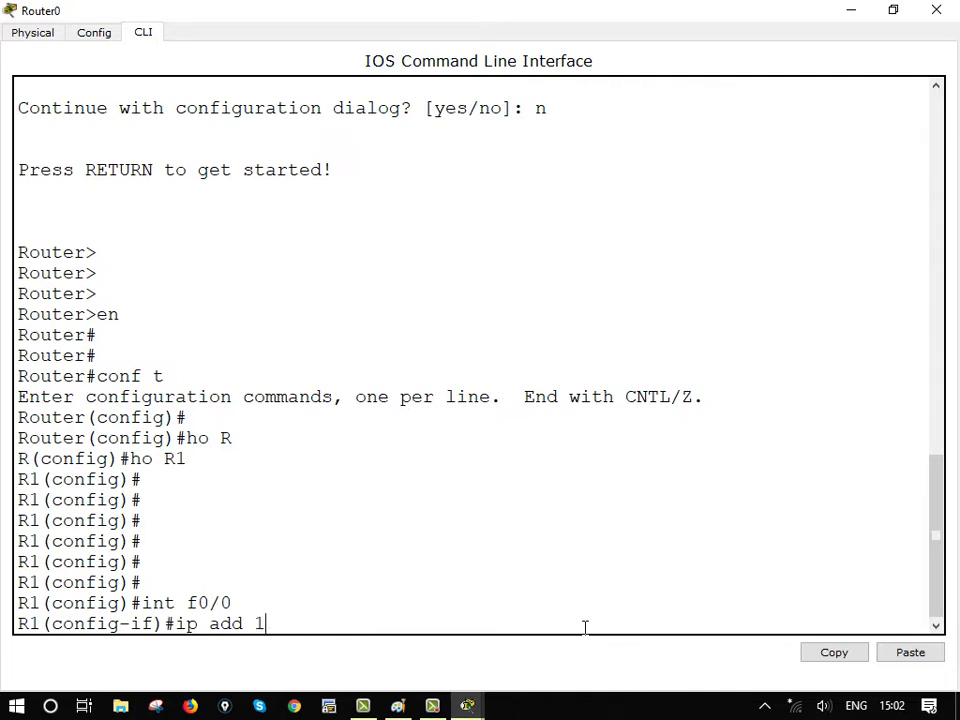
type("0.0.0.1 11")
type("55.255.255.0")
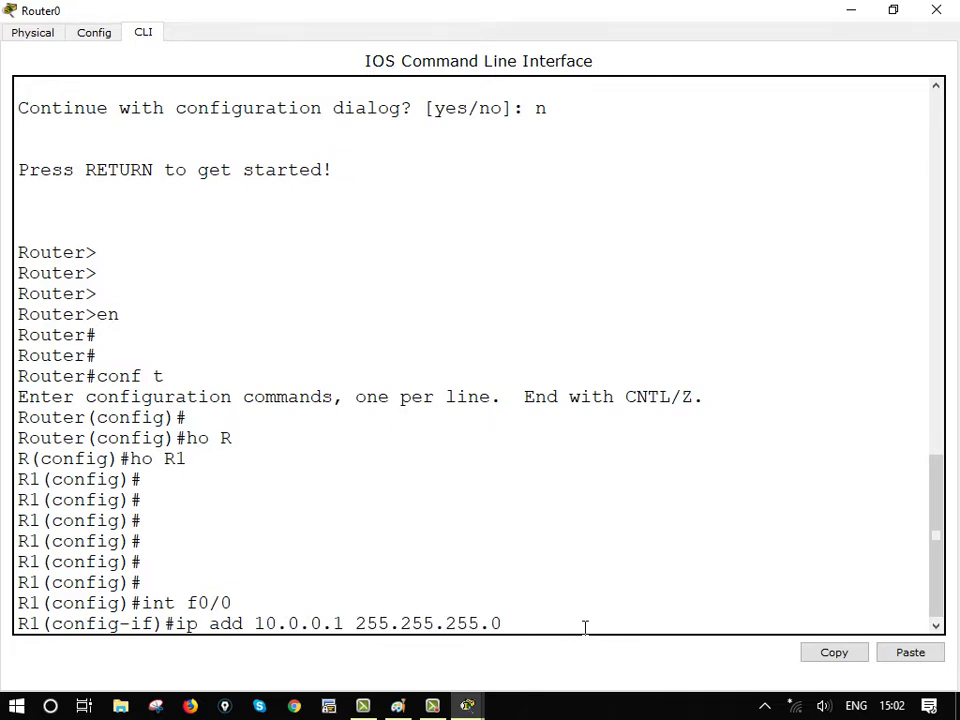
key("Return")
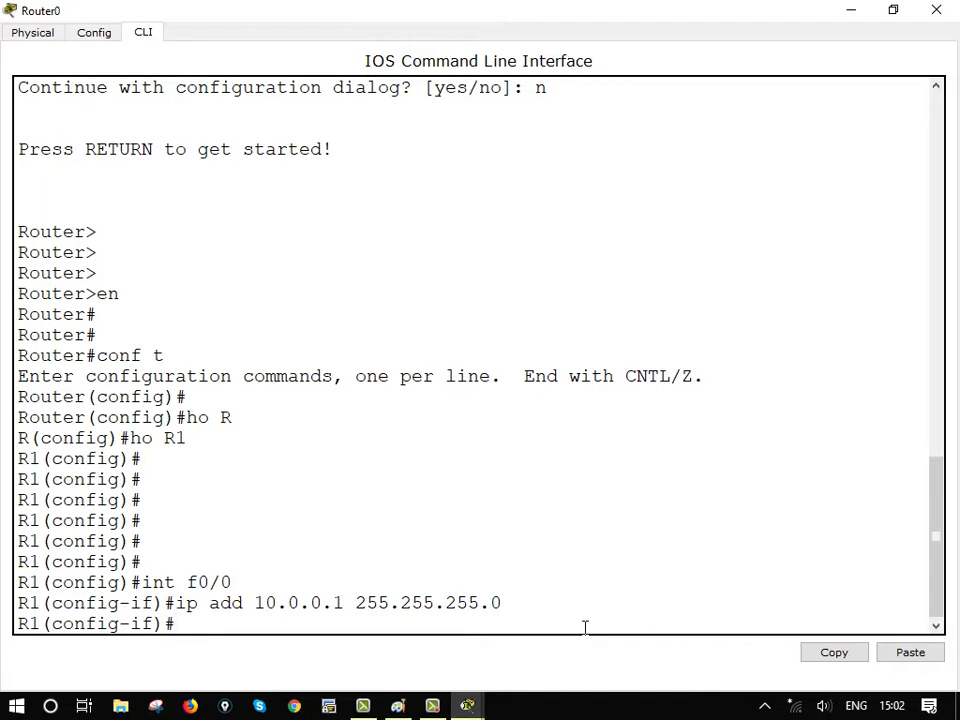
Enable FastEthernet0/0 with no shutdown and exit interface configuration
type("nop")
key("BackSpace")
key("BackSpace")
type("o shut")
key("Return")
type("ex")
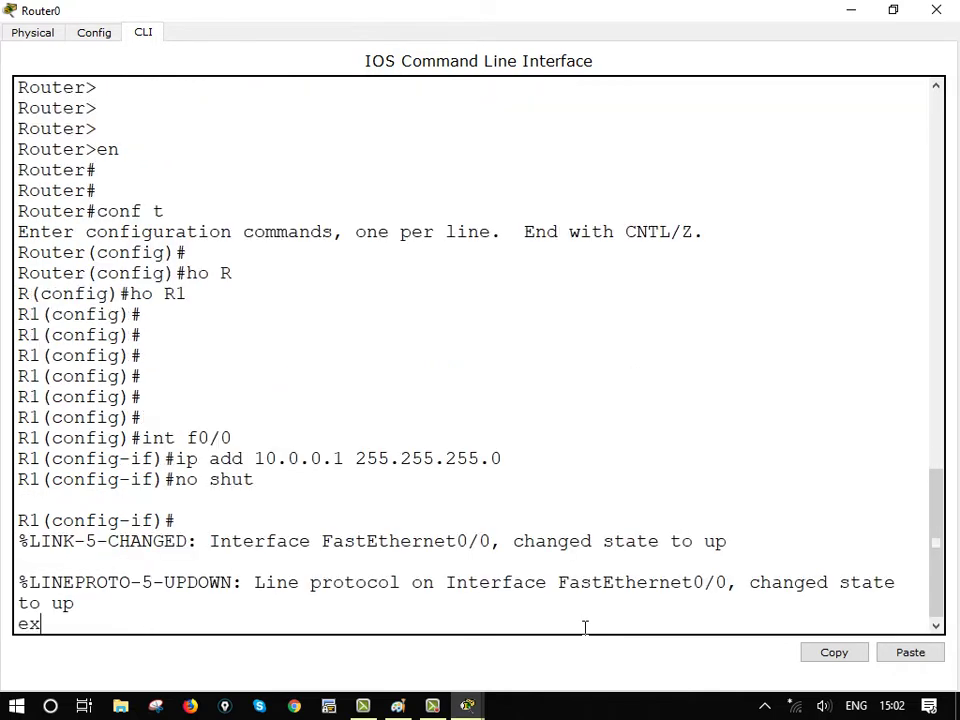
type("it")
key("Return")
key("Return")
key("Return")
key("Return")
key("Return")
key("Return")
key("Return")
key("Return")
key("Return")
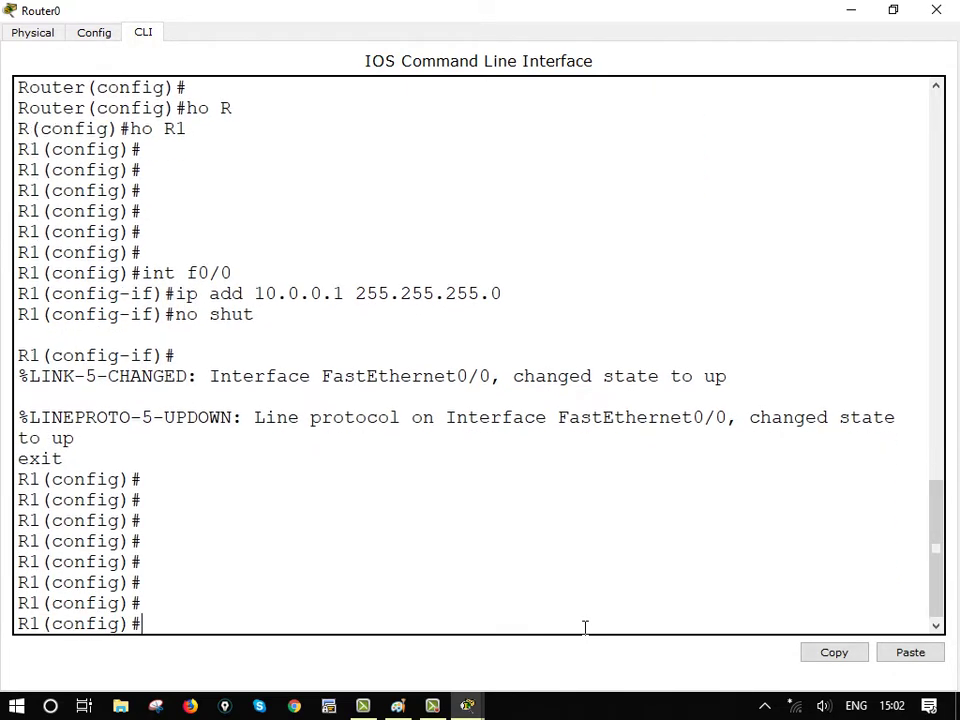
type("ig)#ip dhcp")
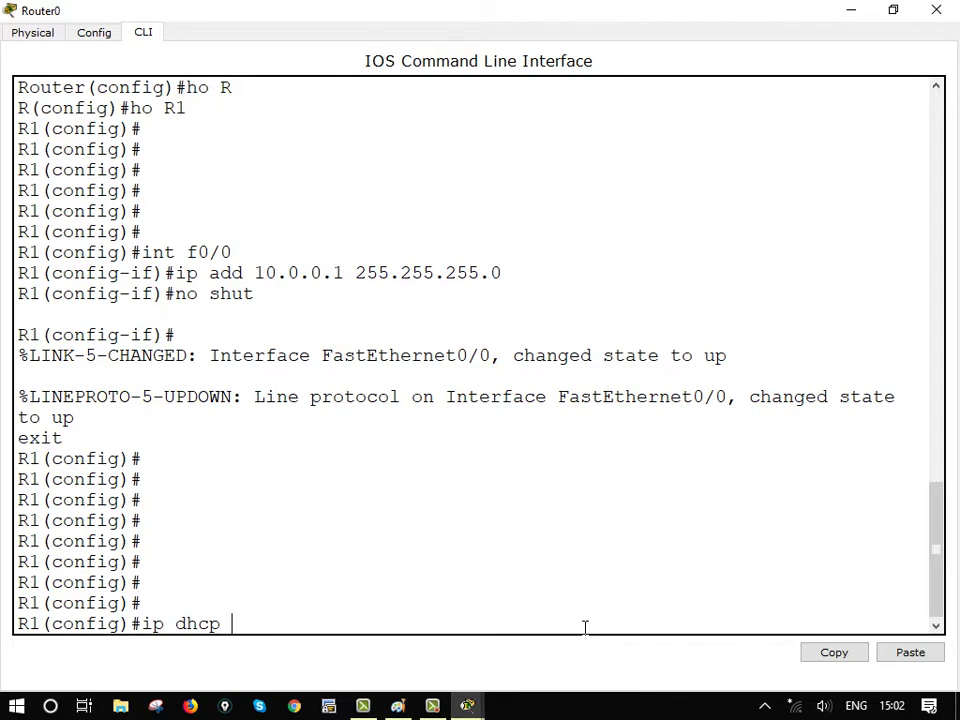
type(" pool lan1111")
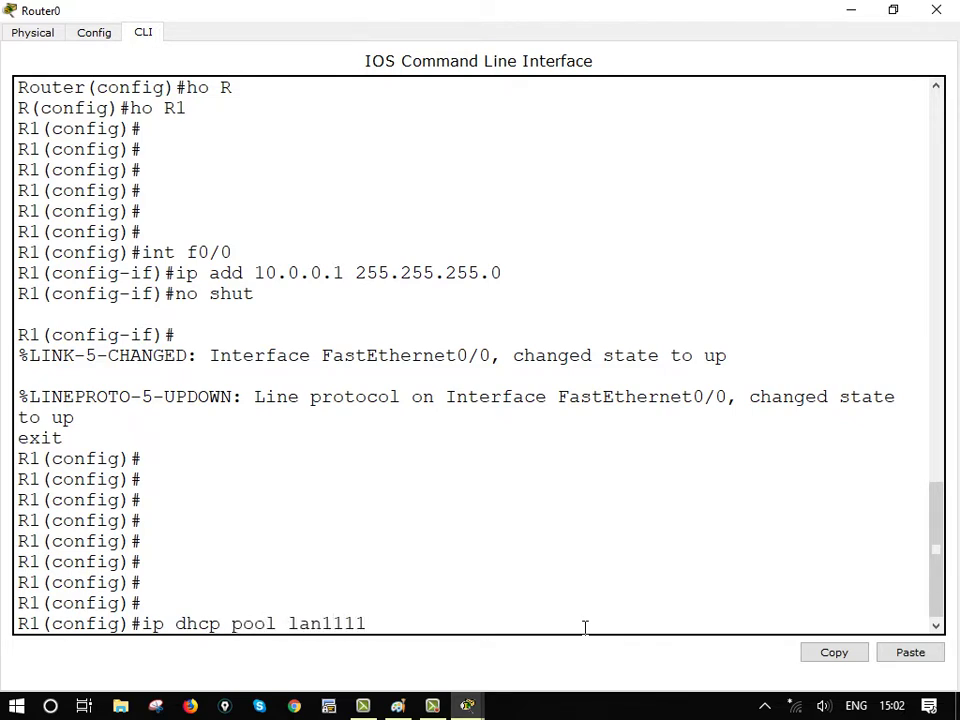
Create DHCP pool lan1 with network 10.0.0.0 255.255.255.0
key("Return")
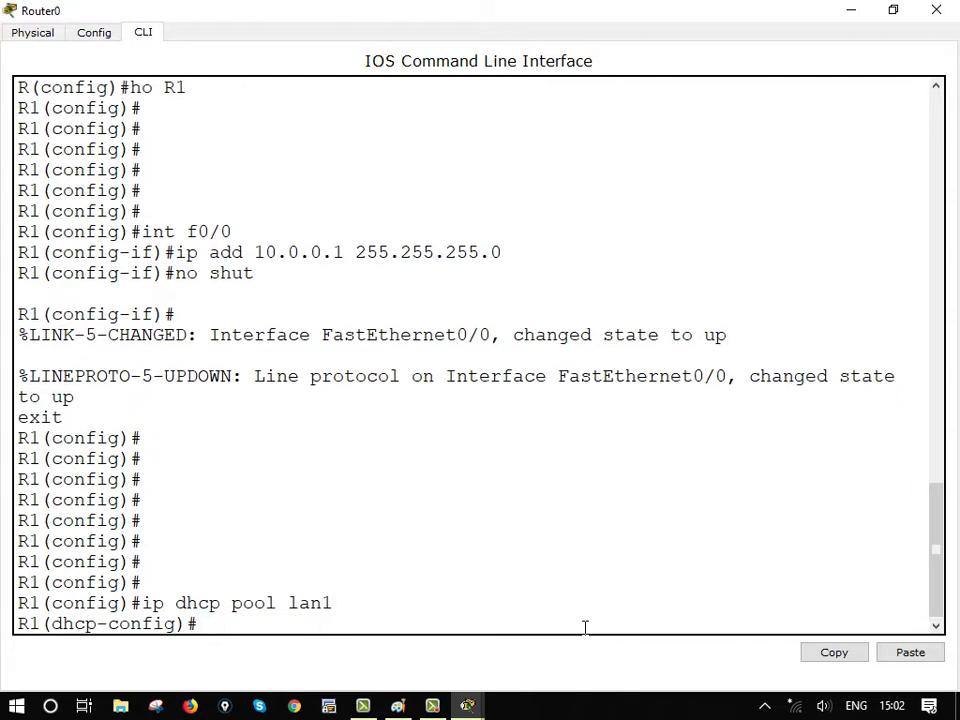
type("network 10")
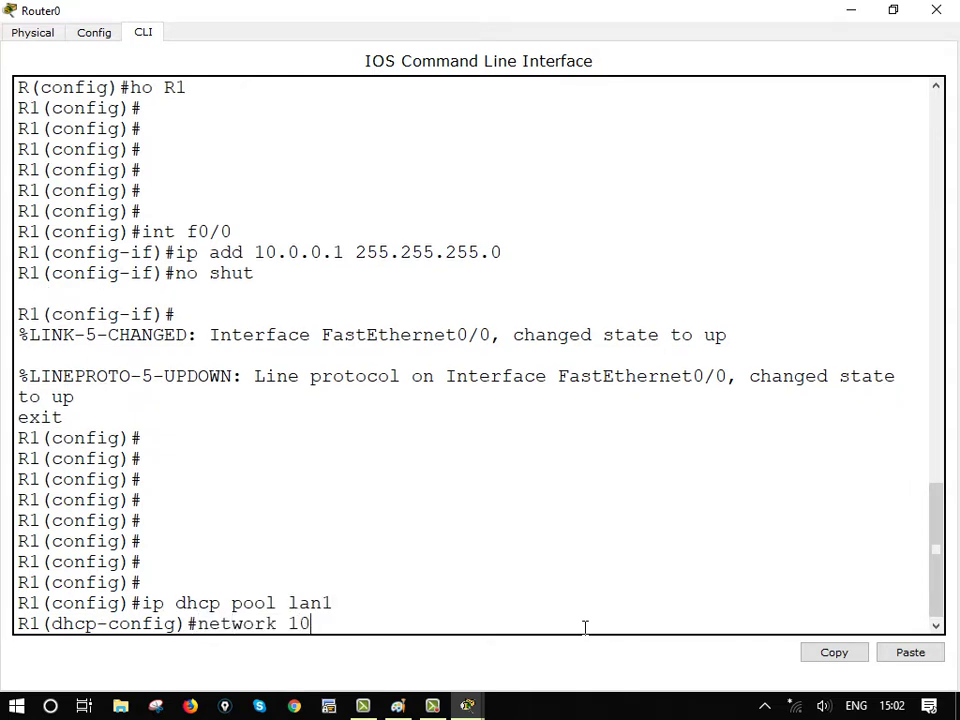
type(".0.0.")
key("BackSpace")
key("BackSpace")
type("0 255.25")
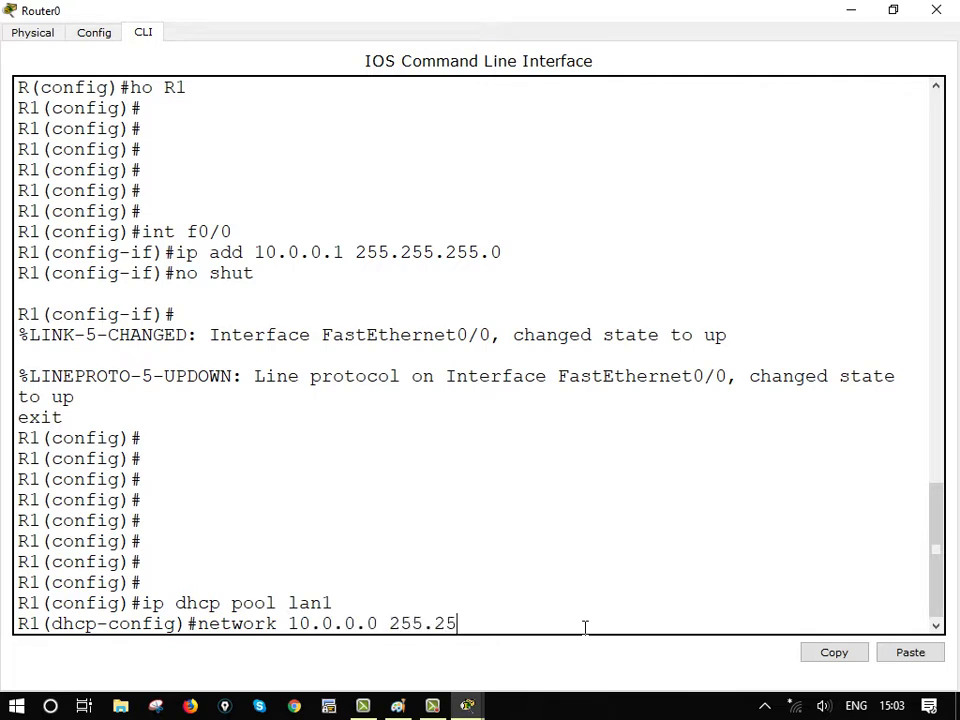
type("5.255.0")
key("Return")
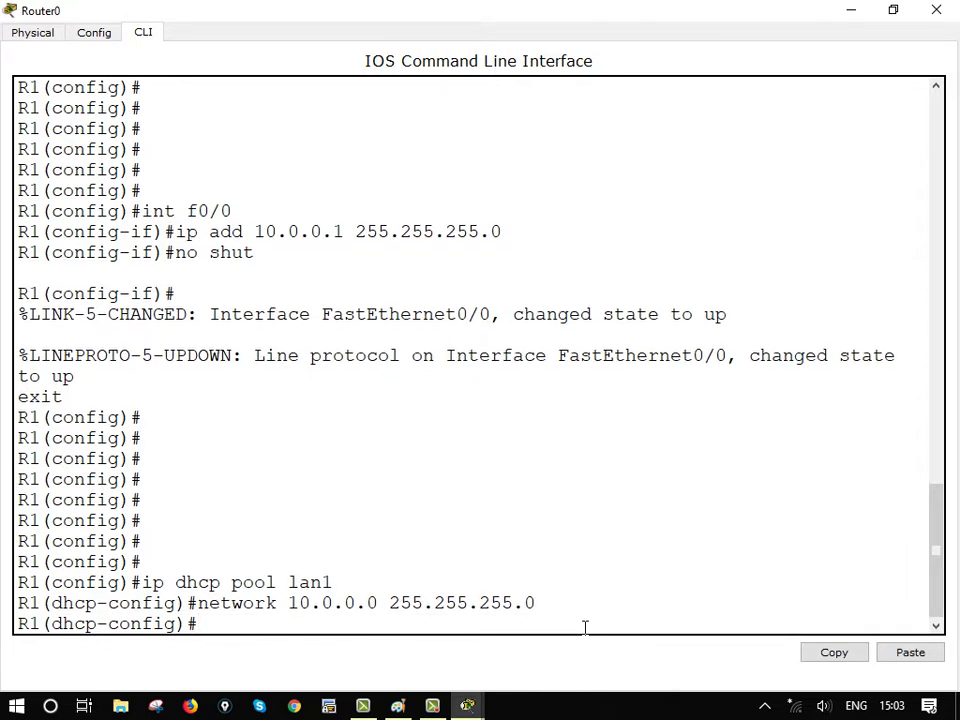
Set the lan1 pool's default router to 10.0.0.1
type("def")
key("Tab")
key("Tab")
type("10.0.0.11 1")
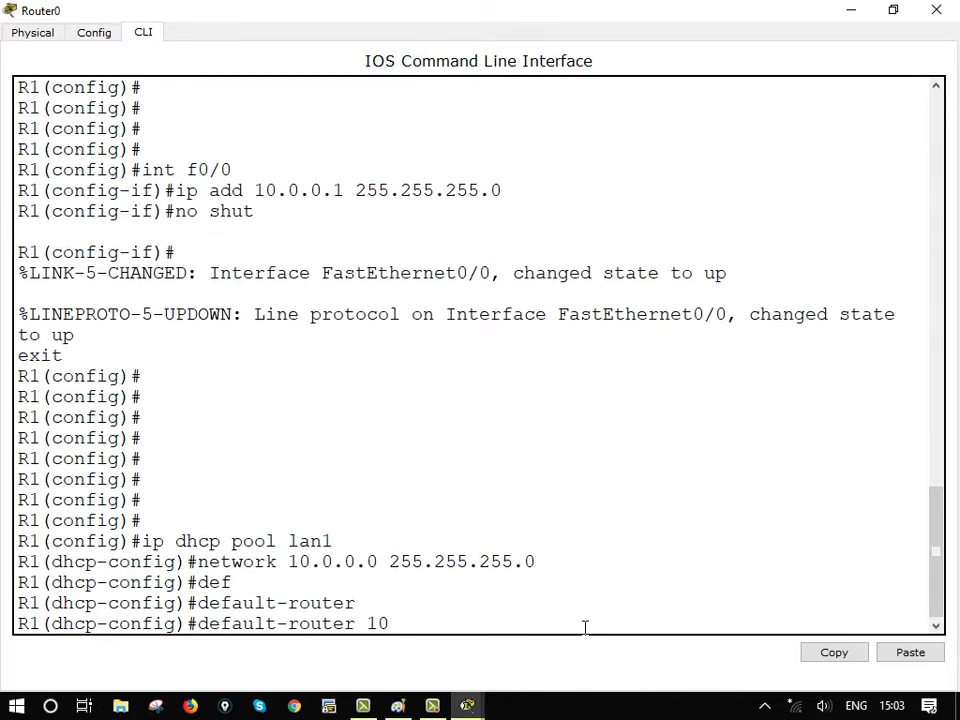
key("Return")
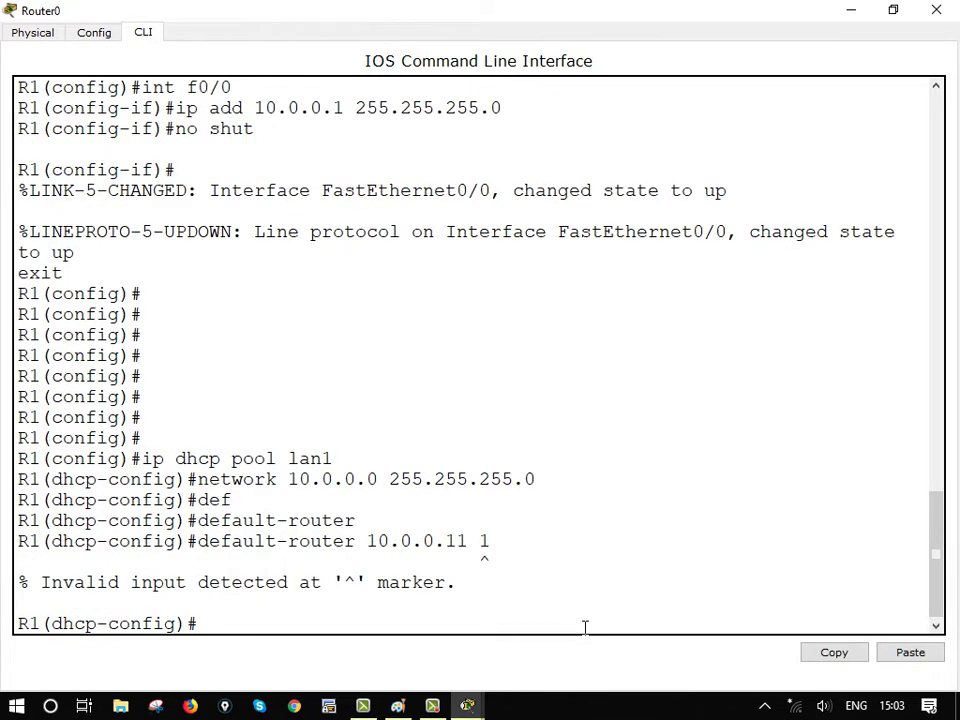
key("Up")
key("Return")
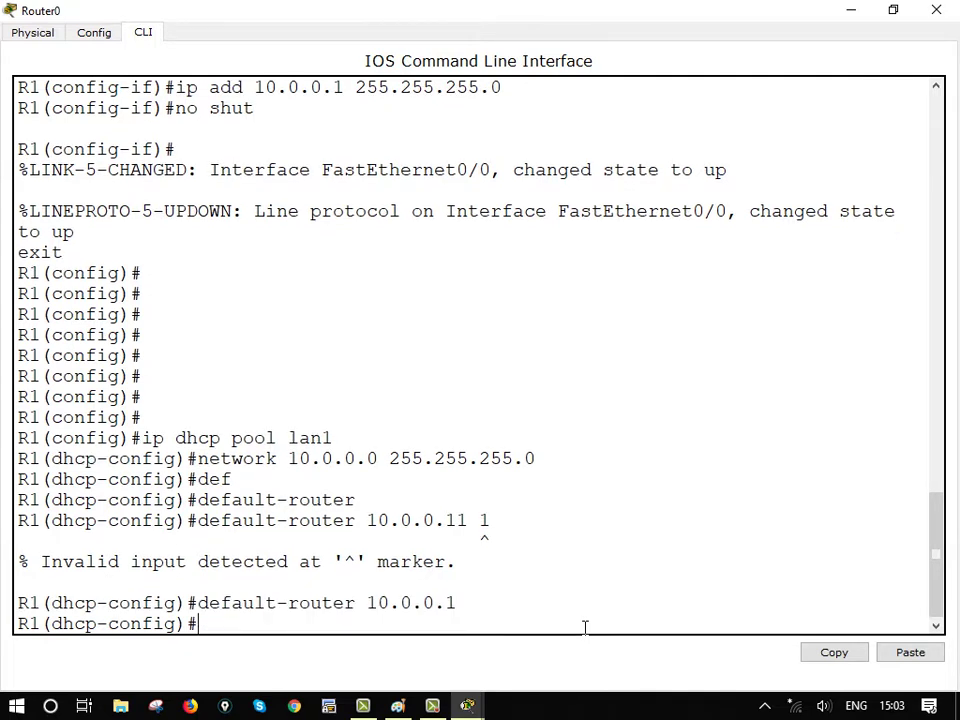
Set the lan1 pool's DNS server to 8.8.8.8 and exit the pool
type("dn")
key("Tab")
key("Tab")
key("Tab")
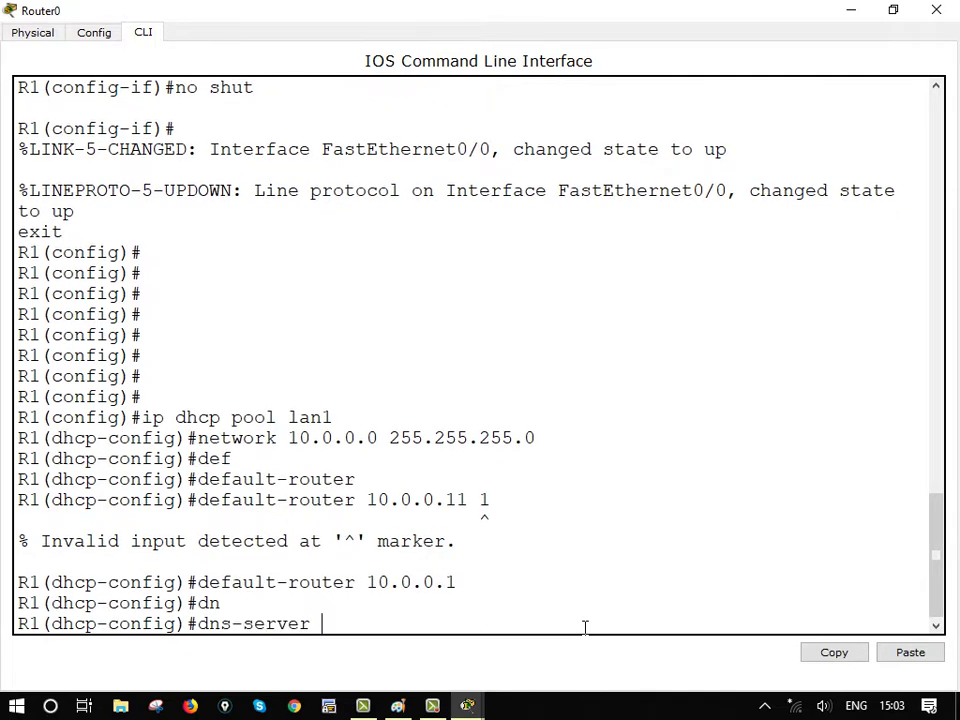
type("8")
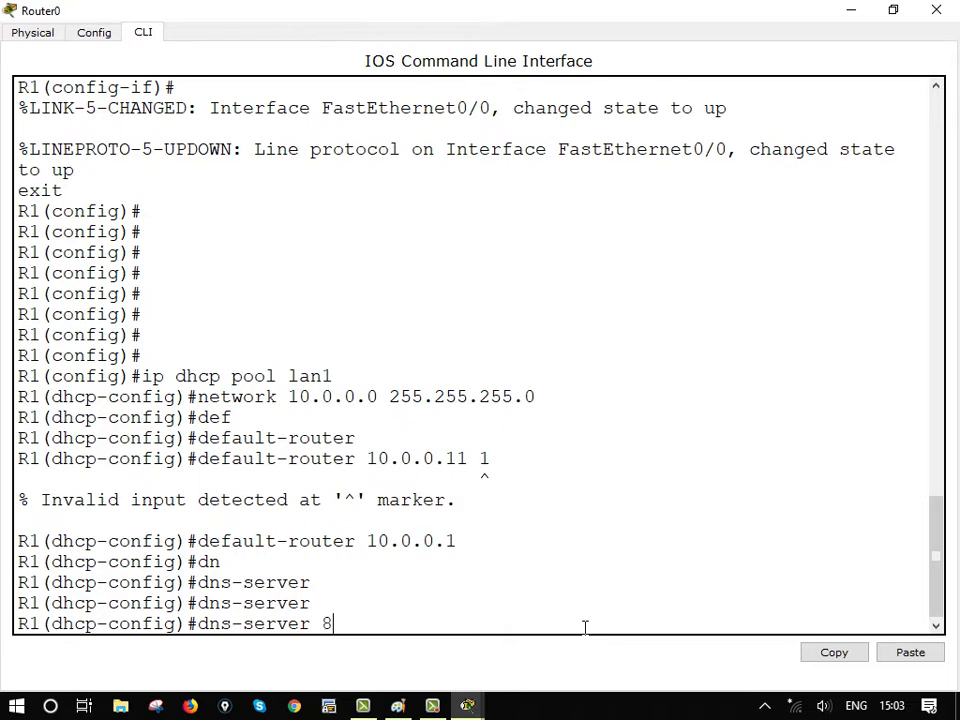
type(".8.8.8")
key("Return")
type("e")
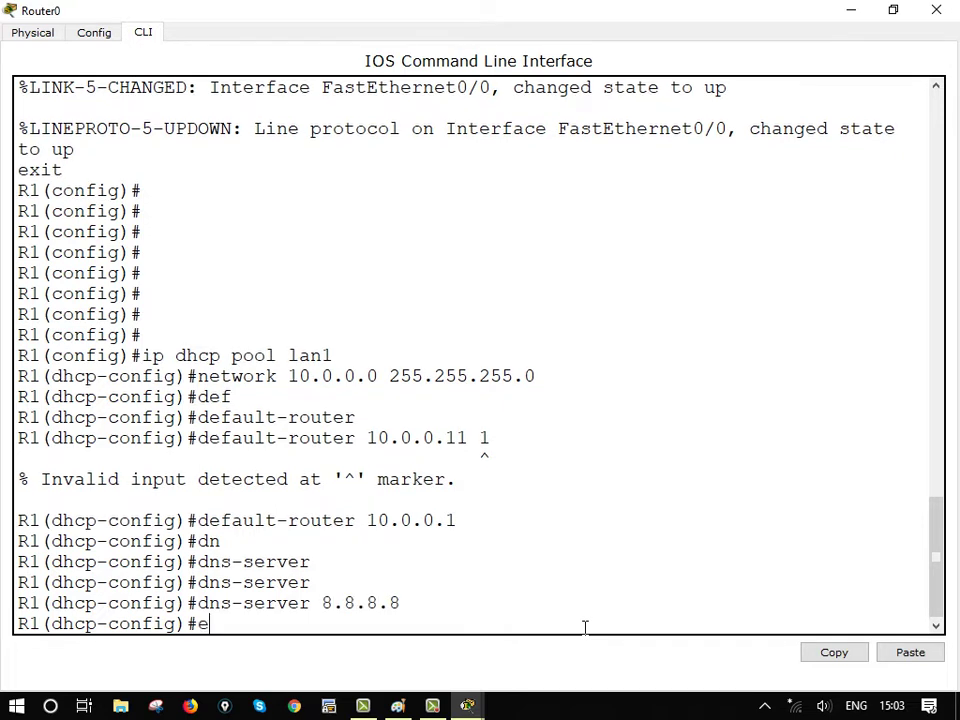
type("xit")
key("Return")
key("Return")
type("ip ")
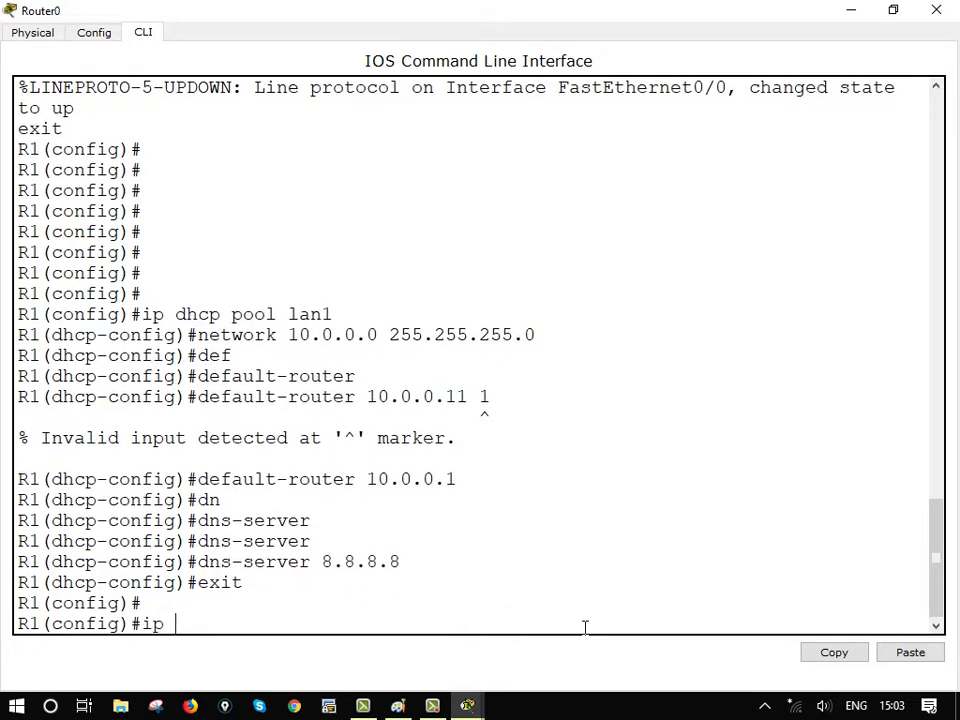
type("dhcp ex")
Exclude 10.0.0.1 from DHCP with ip dhcp excluded-address
key("Tab")
key("Tab")
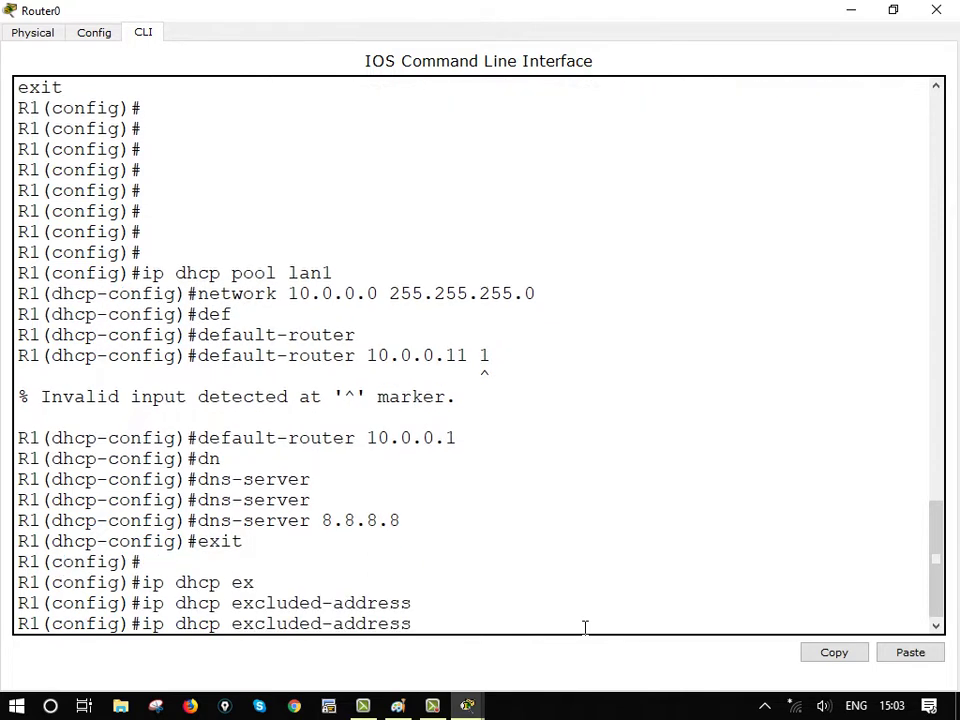
type("110.0")
key("BackSpace")
key("BackSpace")
type("0.0.0. 1")
key("Return")
key("Up")
key("BackSpace")
key("BackSpace")
type("111")
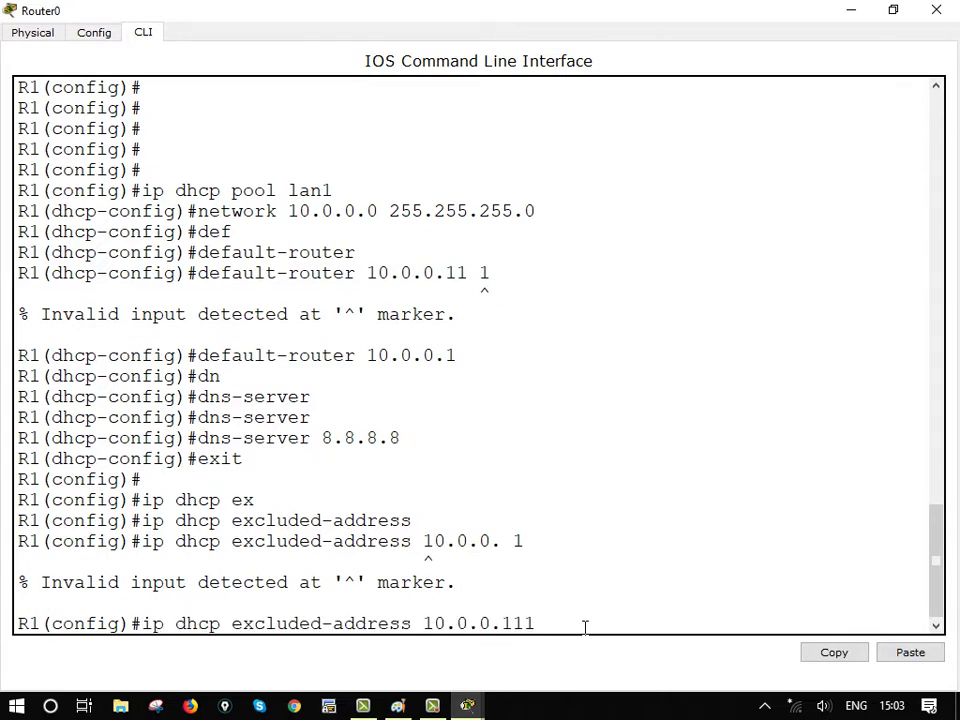
key("Return")
key("Return")
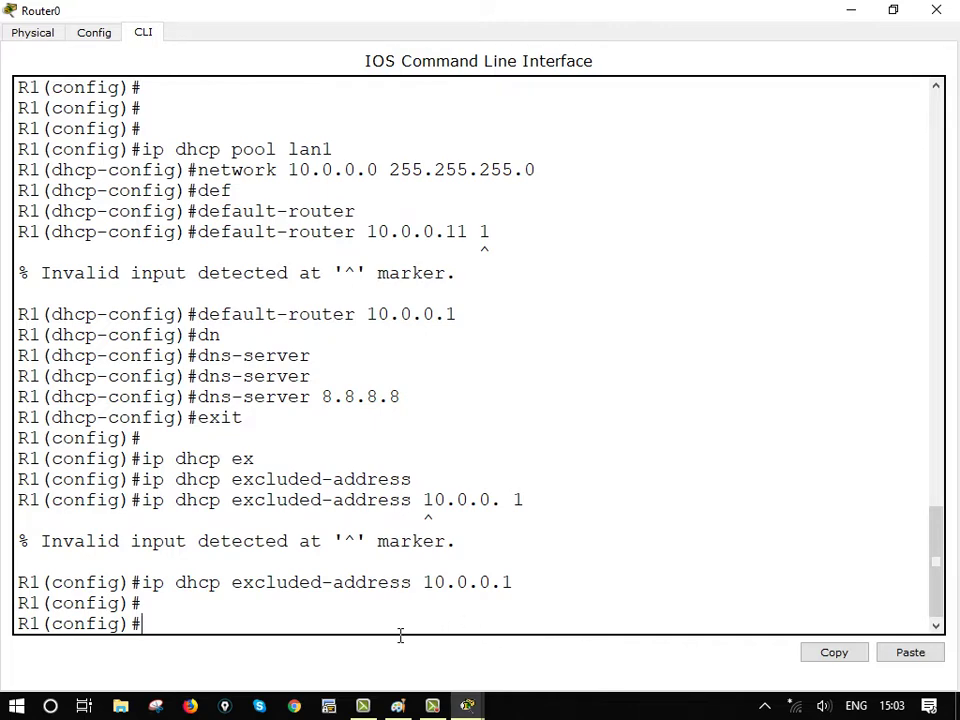
Run 'do sh his' and highlight the DHCP pool lines in the history
key("Return")
key("Return")
type("do h his")
key("Return")
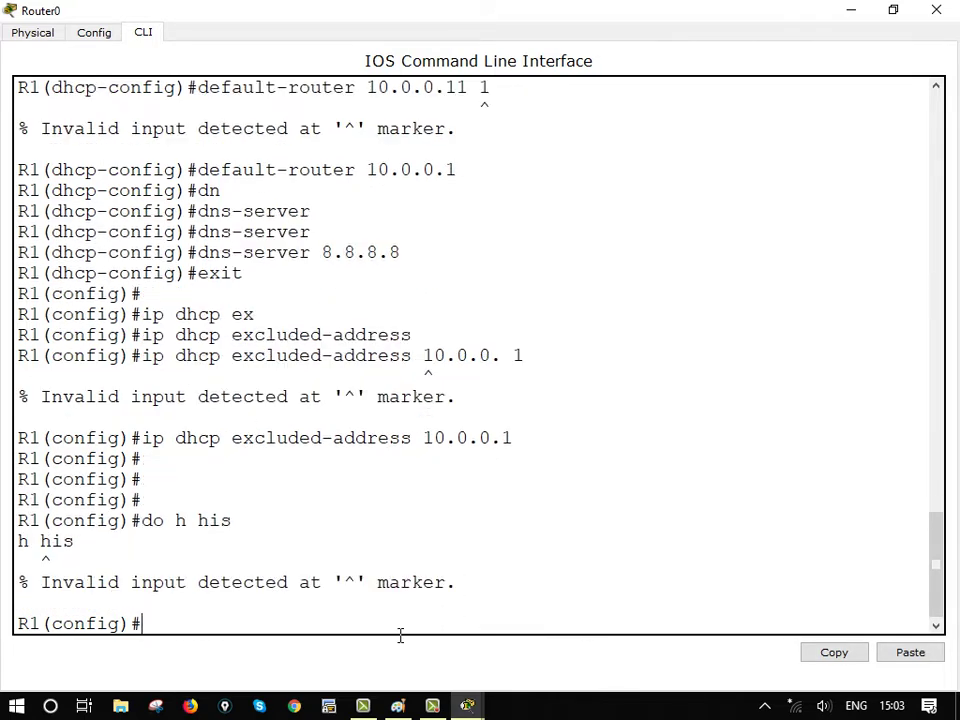
type("sh")
key("BackSpace")
key("BackSpace")
key("BackSpace")
type("do sh his")
key("Return")
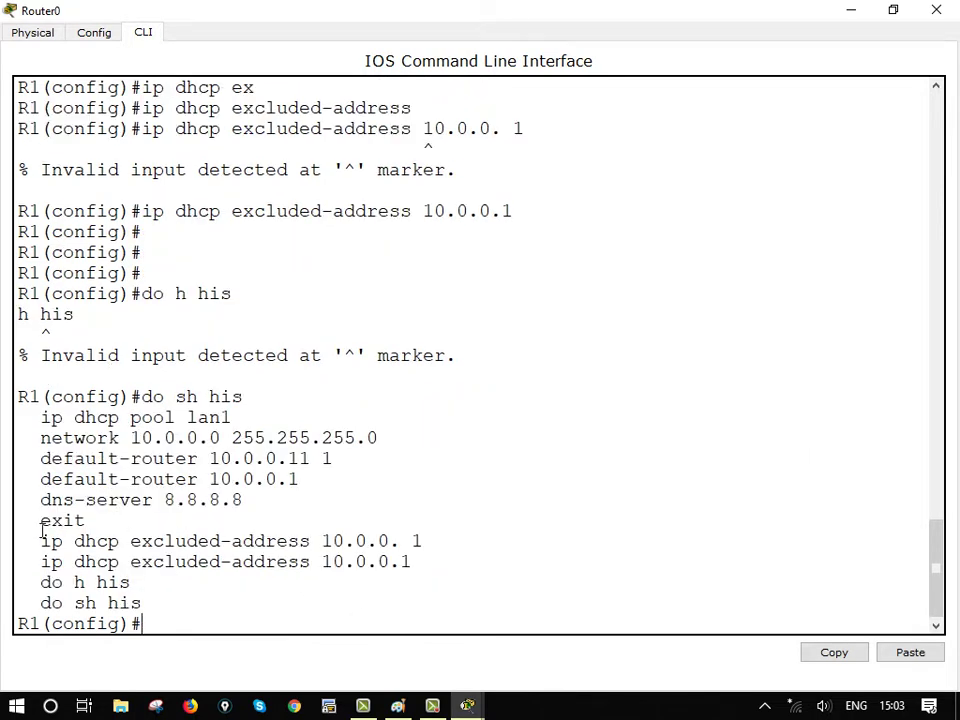
left_click_drag(43, 420, 551, 510)
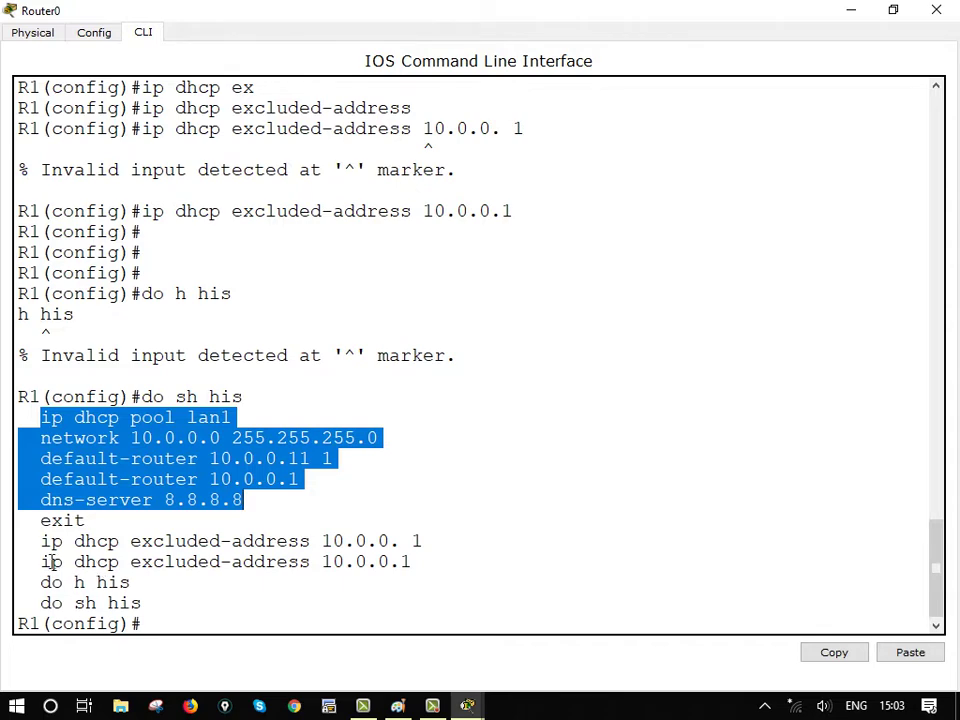
left_click_drag(36, 561, 855, 585)
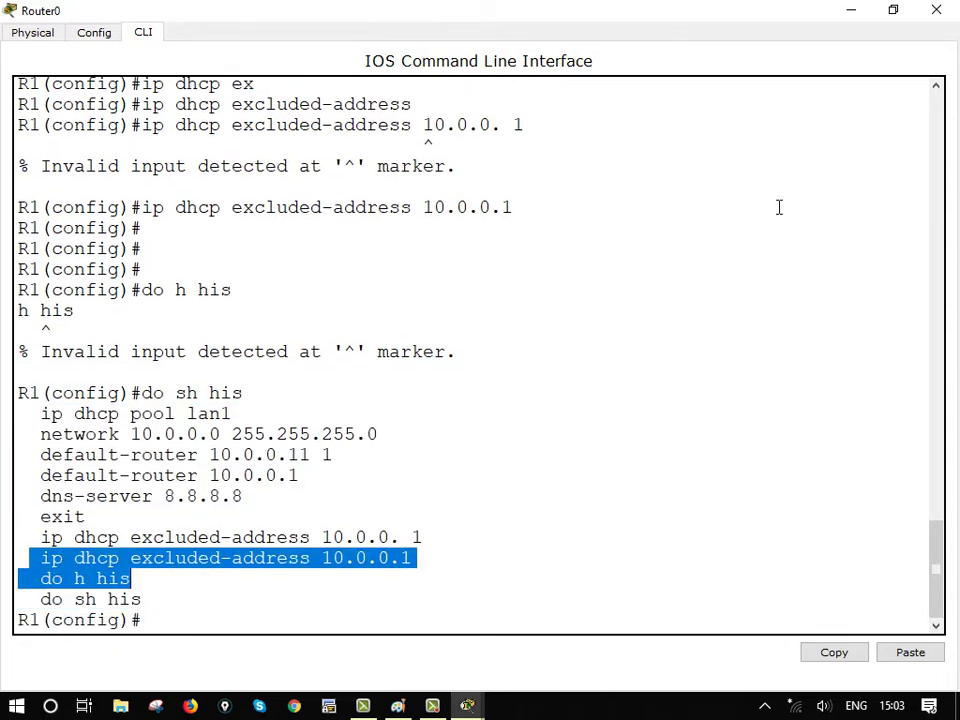
Close the router CLI and switch PC0 and PC1 to DHCP addressing
left_click(864, 20)
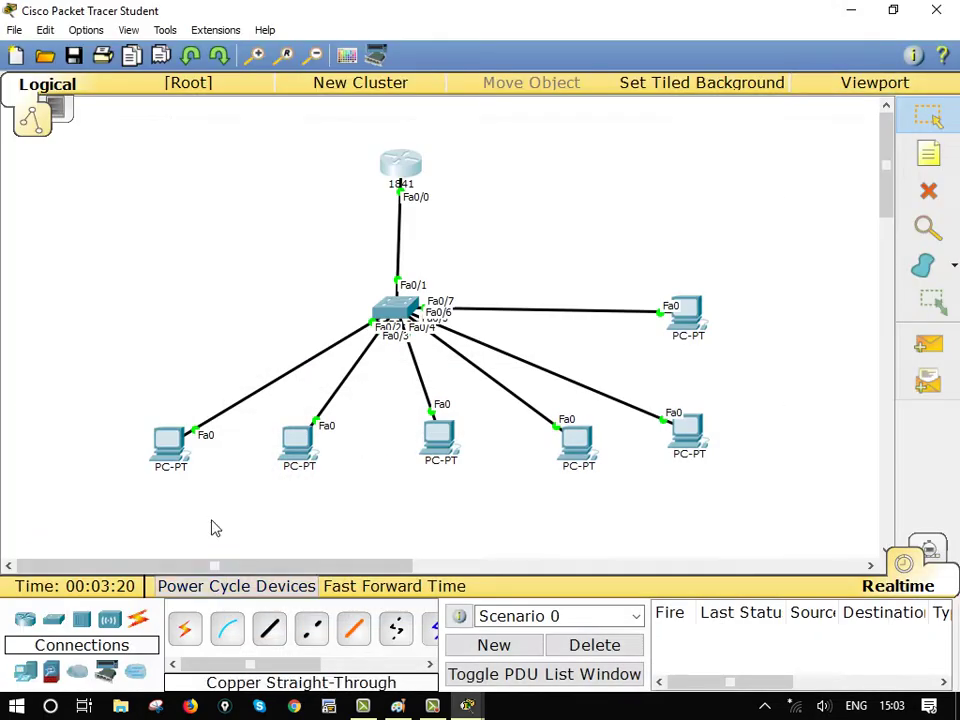
left_click(168, 442)
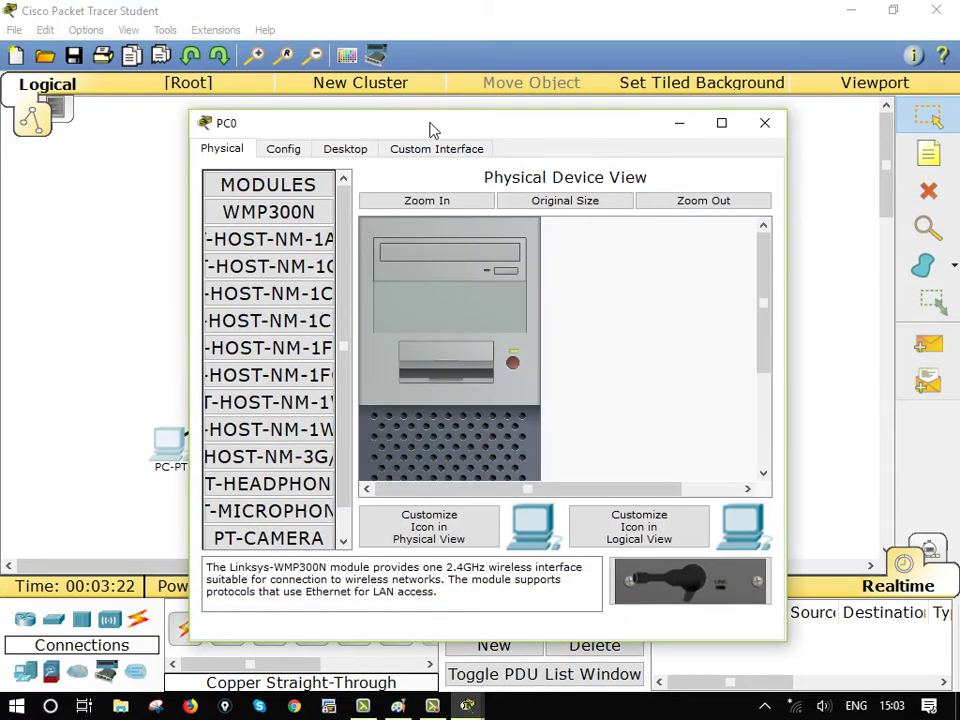
left_click(345, 150)
left_click(250, 234)
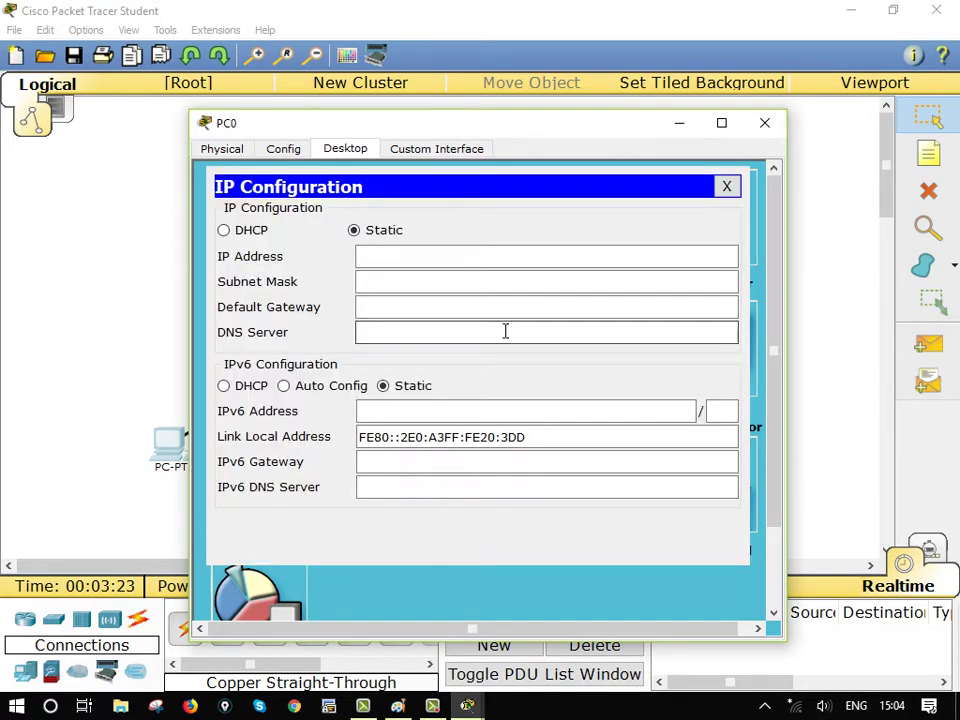
left_click(224, 231)
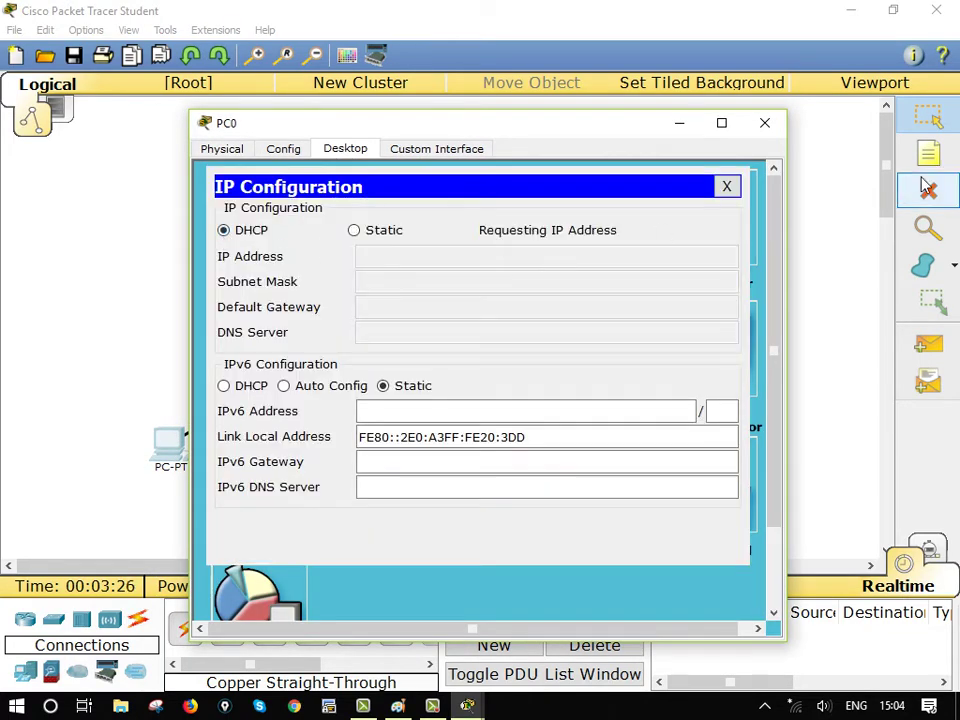
left_click(764, 124)
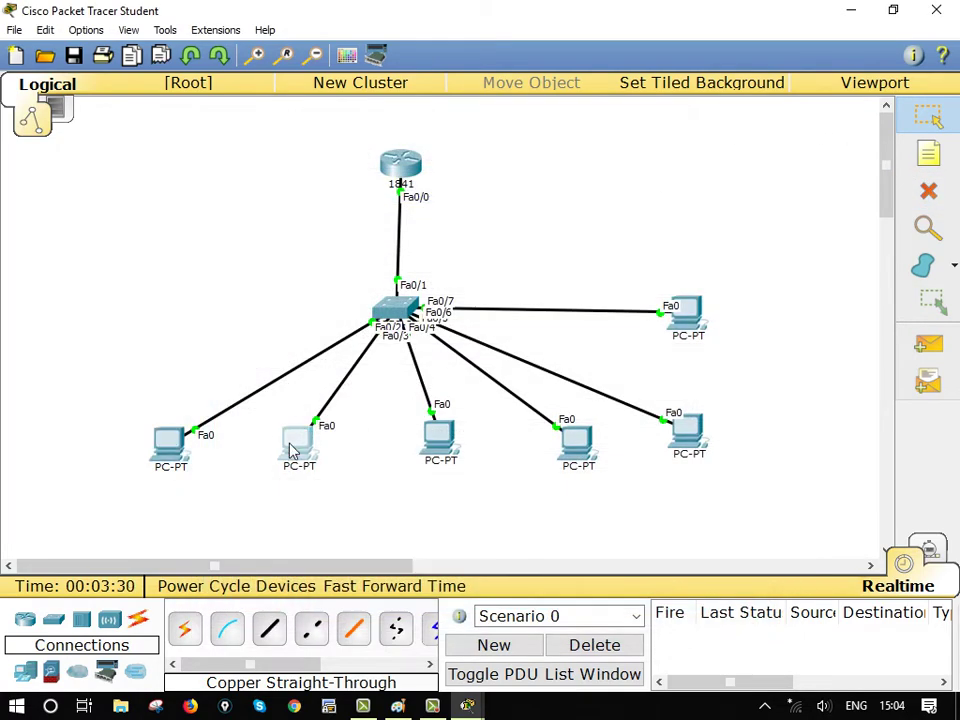
left_click(296, 444)
left_click(326, 152)
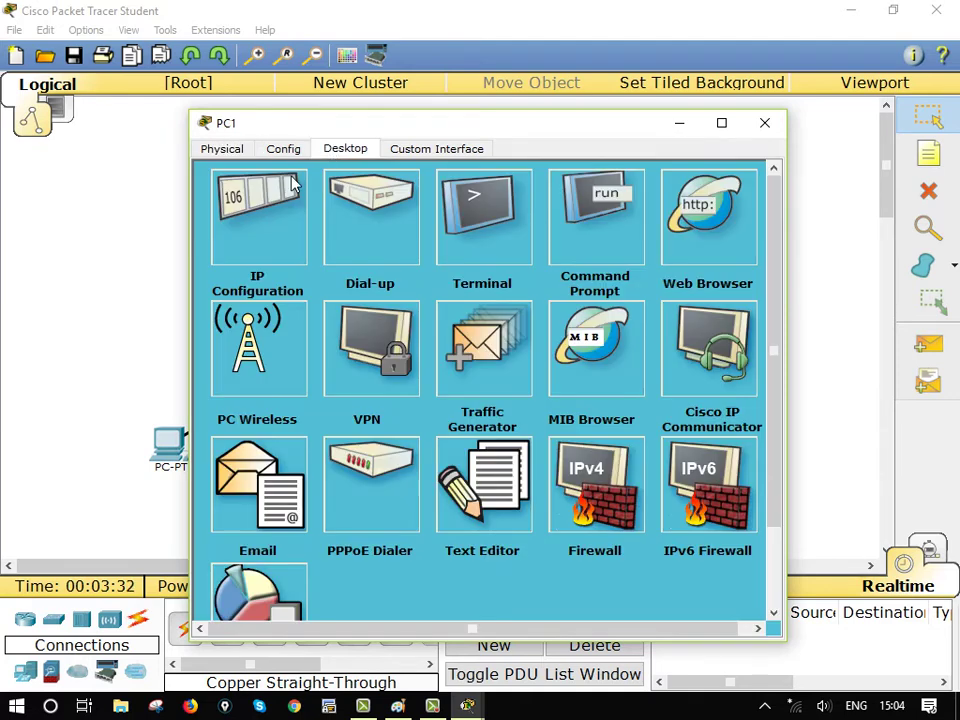
left_click(301, 247)
left_click(224, 231)
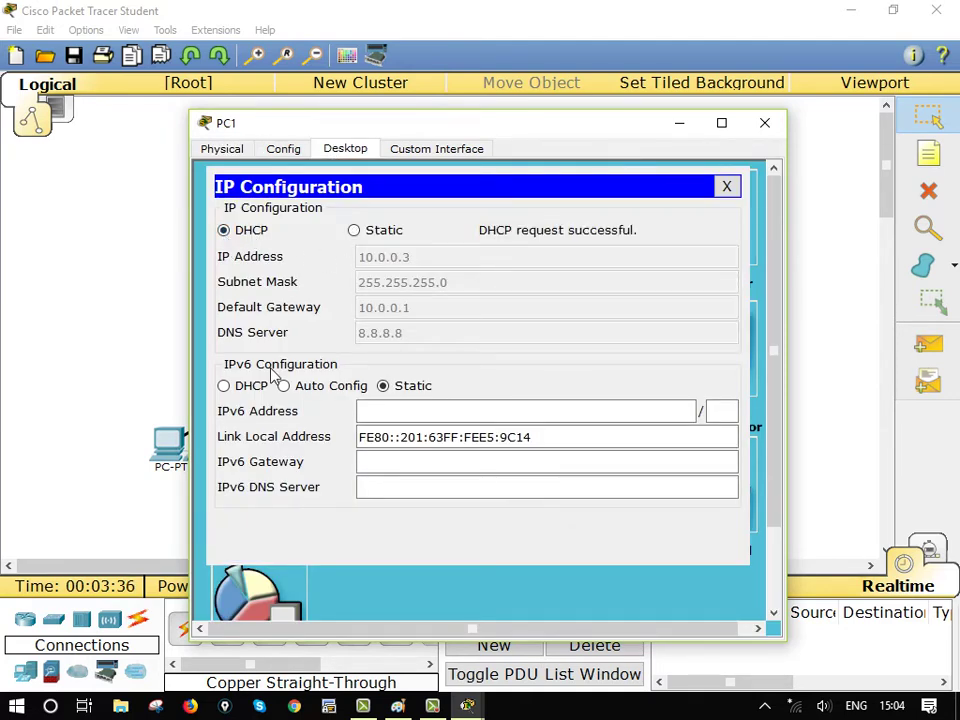
left_click(768, 124)
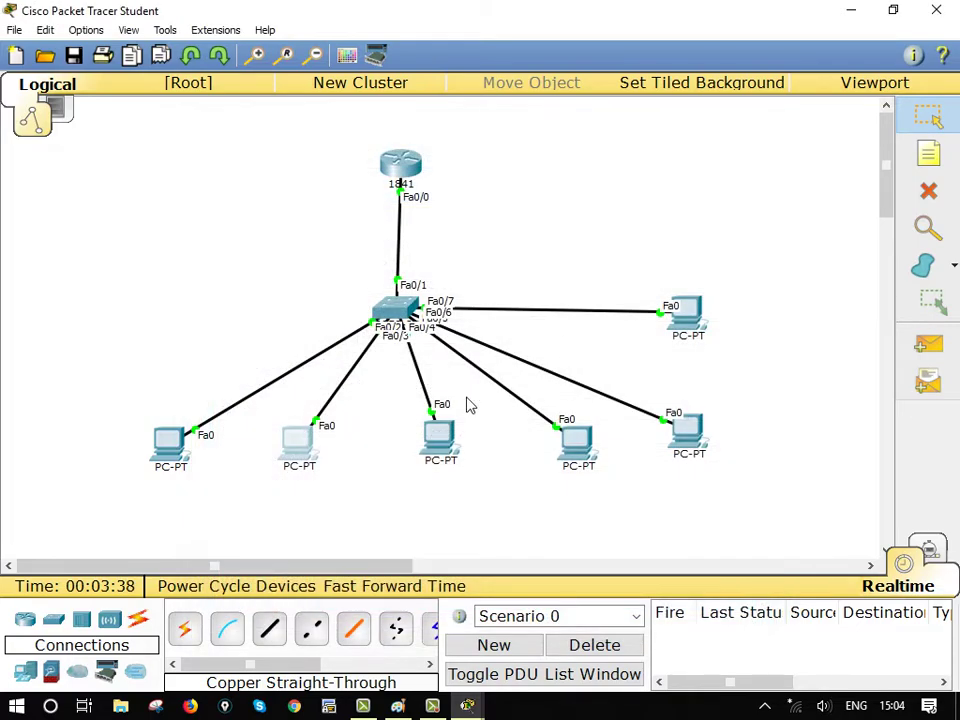
Switch PC2 and PC3 to obtain their IP addresses via DHCP
left_click(449, 449)
left_click(345, 149)
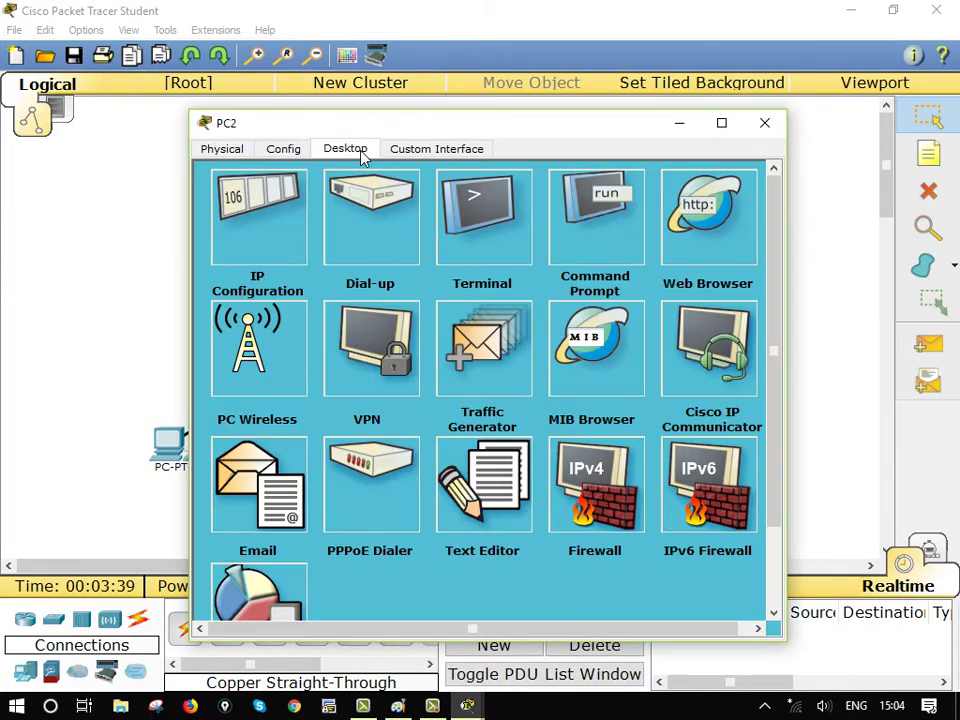
left_click(281, 225)
left_click(224, 232)
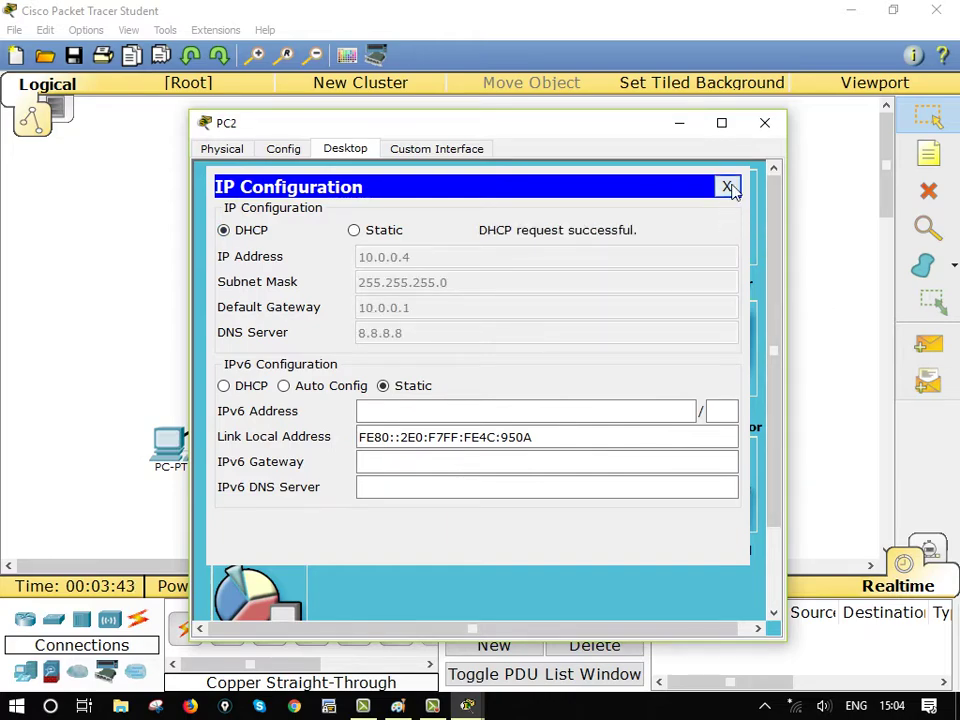
left_click(726, 186)
left_click(760, 126)
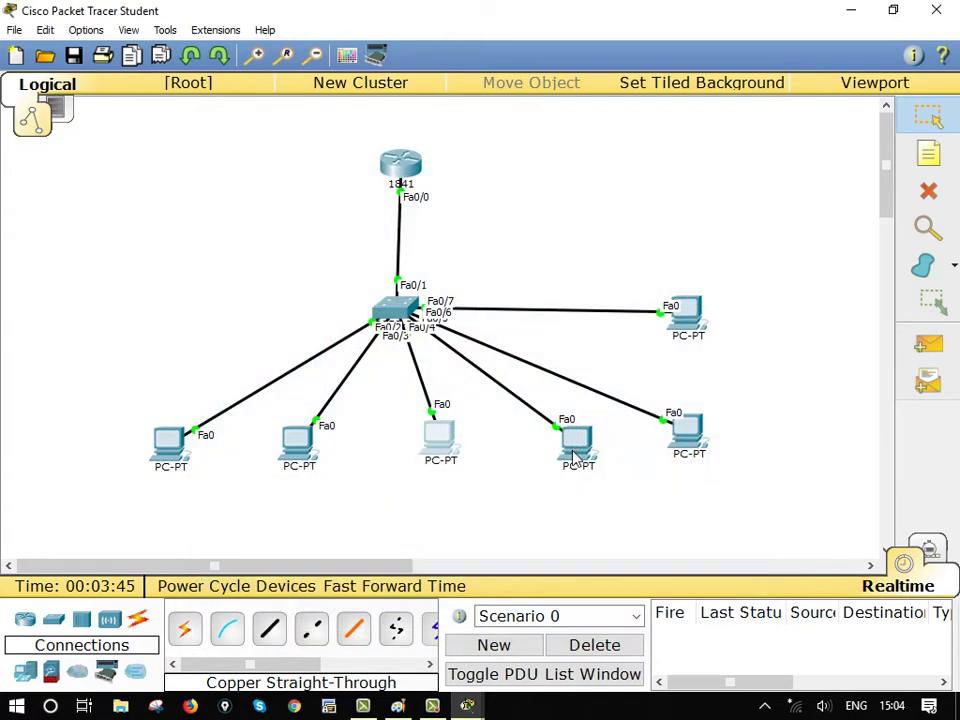
left_click(565, 435)
left_click(350, 152)
left_click(262, 208)
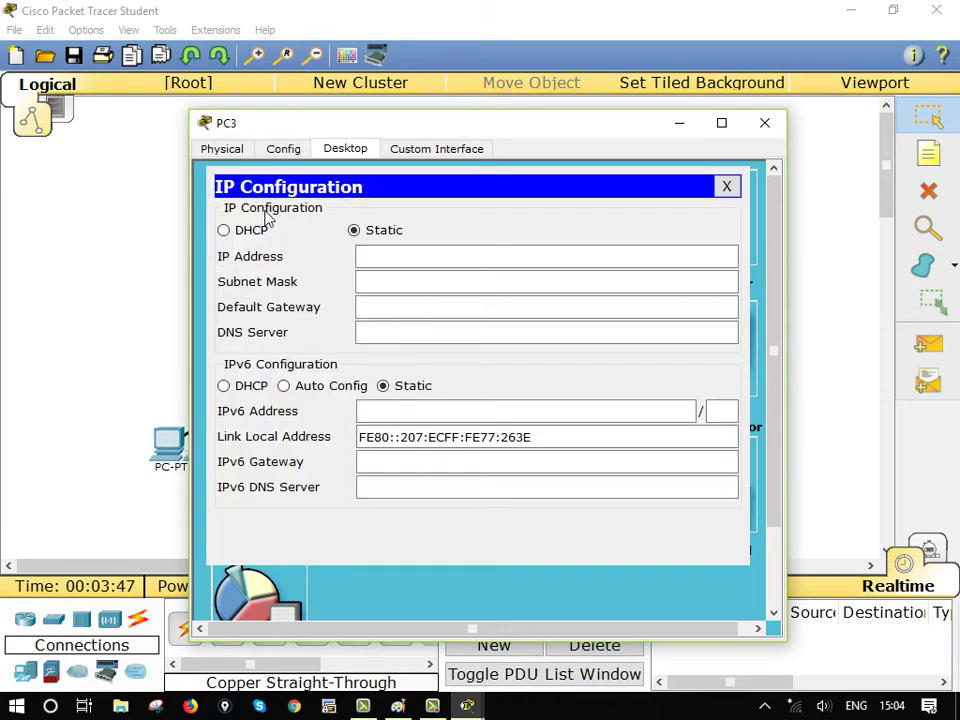
left_click(223, 230)
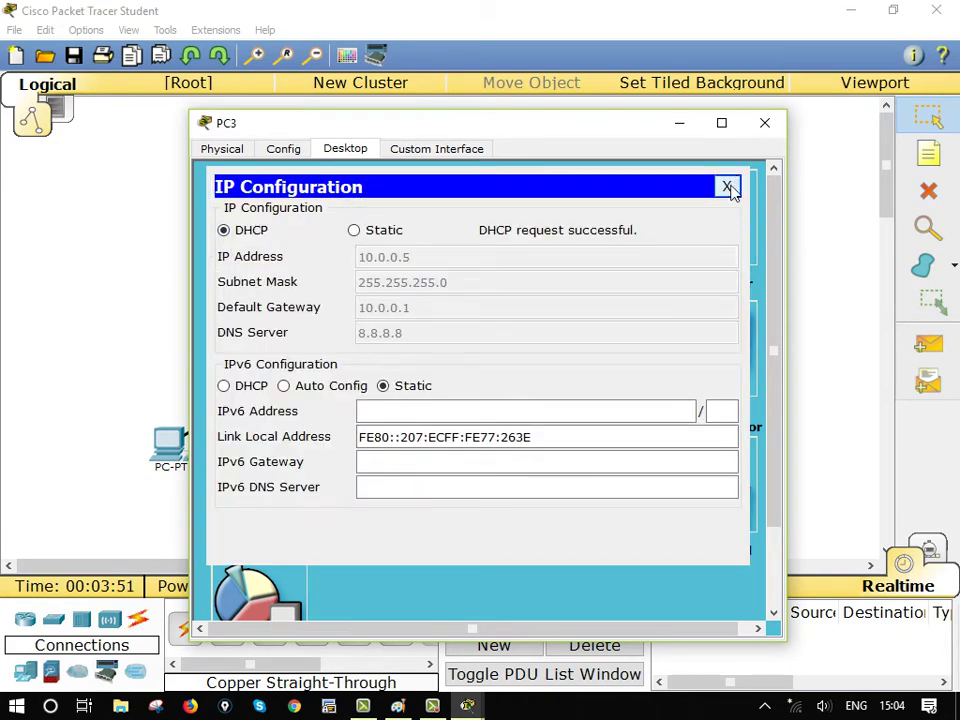
left_click(727, 187)
left_click(765, 123)
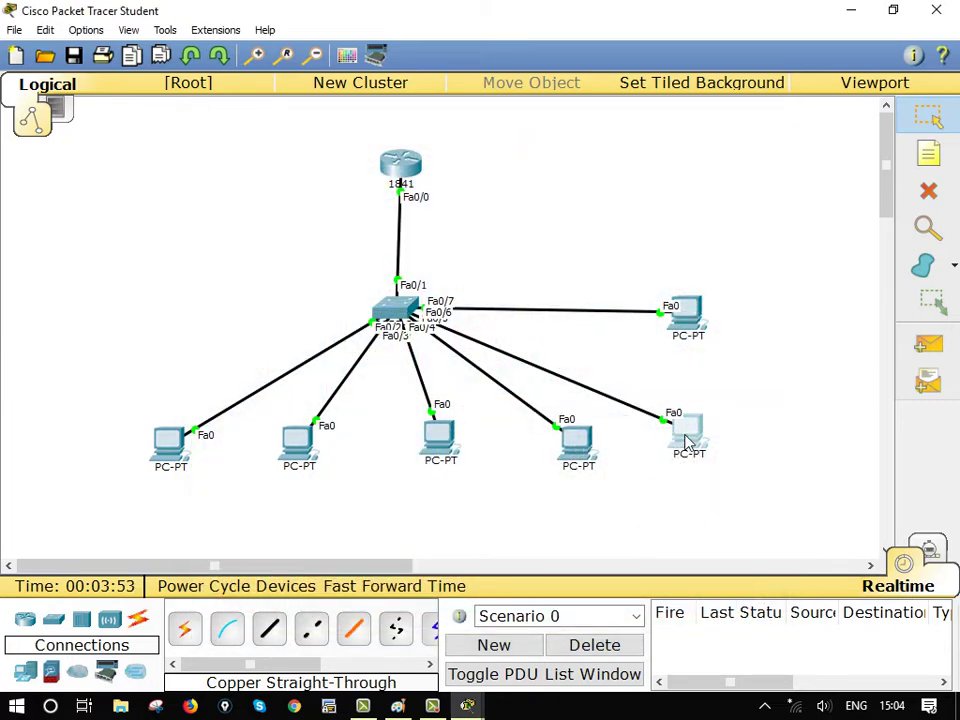
Switch PC4 and PC5 to DHCP, with PC5 receiving 10.0.0.7
left_click(688, 441)
left_click(349, 153)
left_click(275, 228)
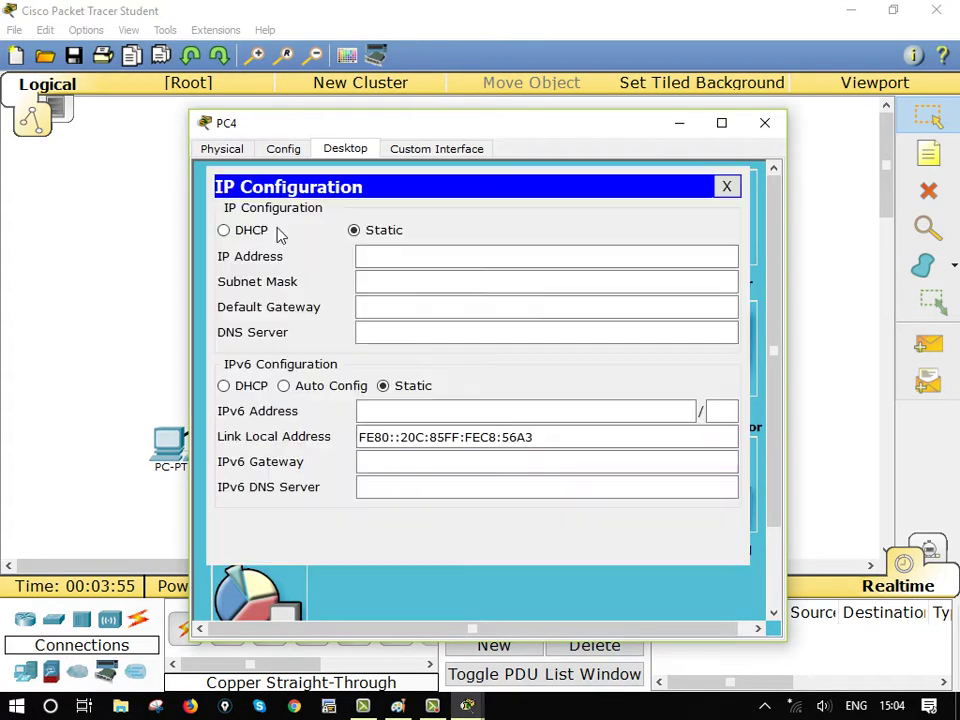
left_click(223, 230)
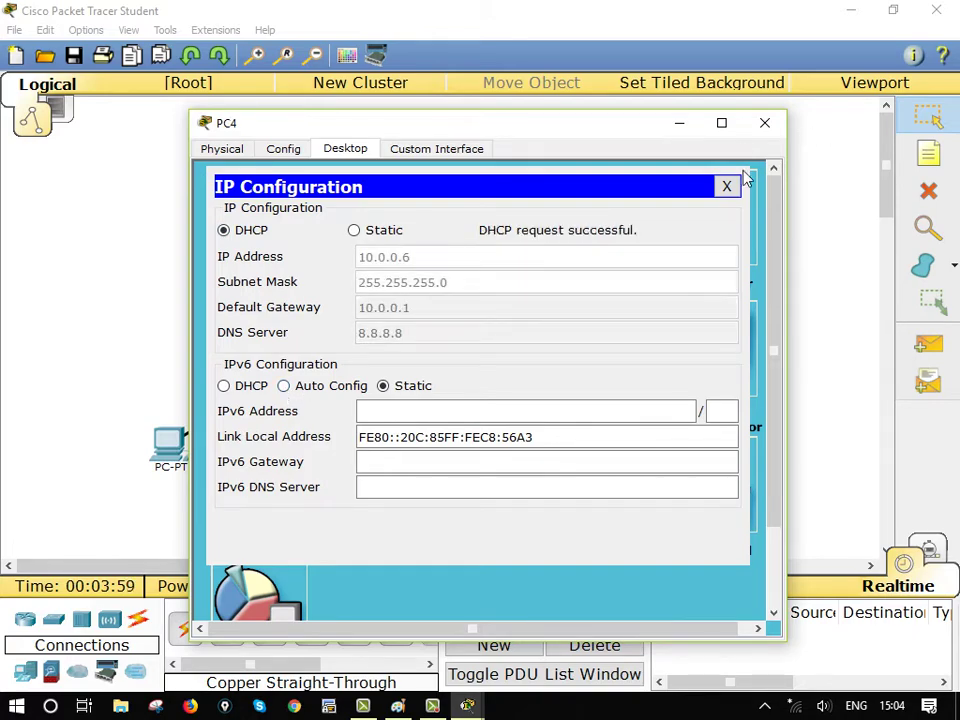
left_click(727, 187)
left_click(763, 122)
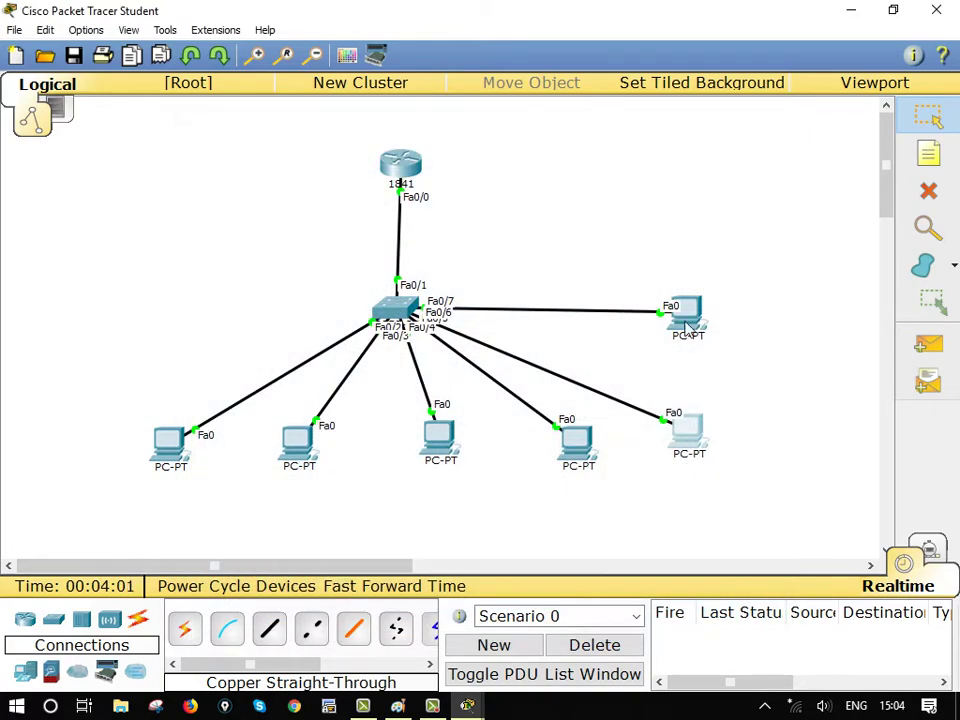
left_click(688, 325)
left_click(330, 148)
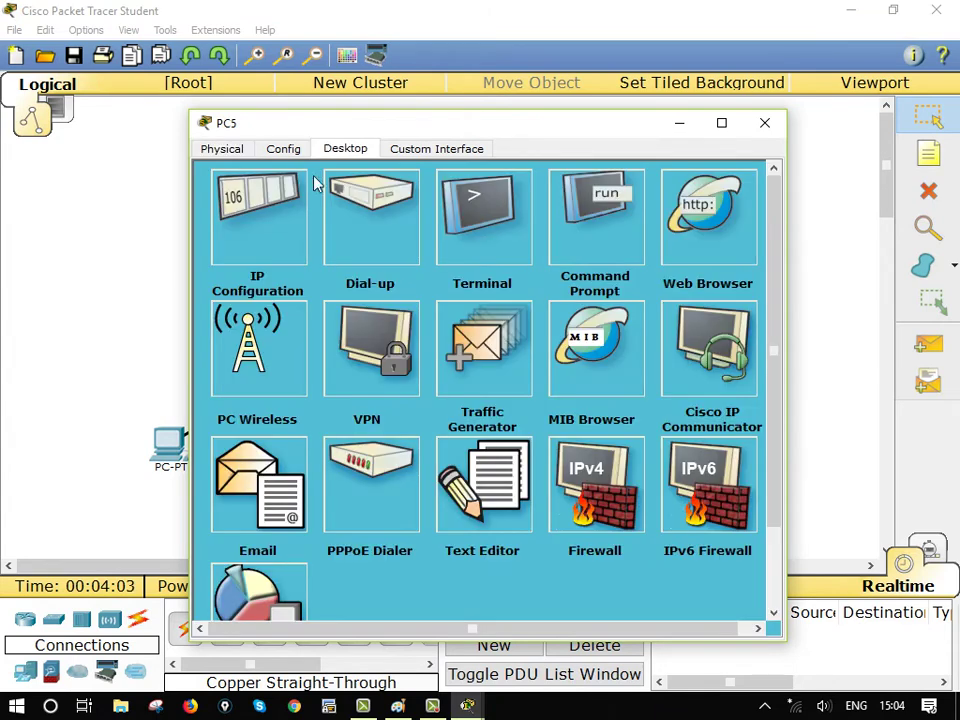
left_click(285, 216)
left_click(224, 230)
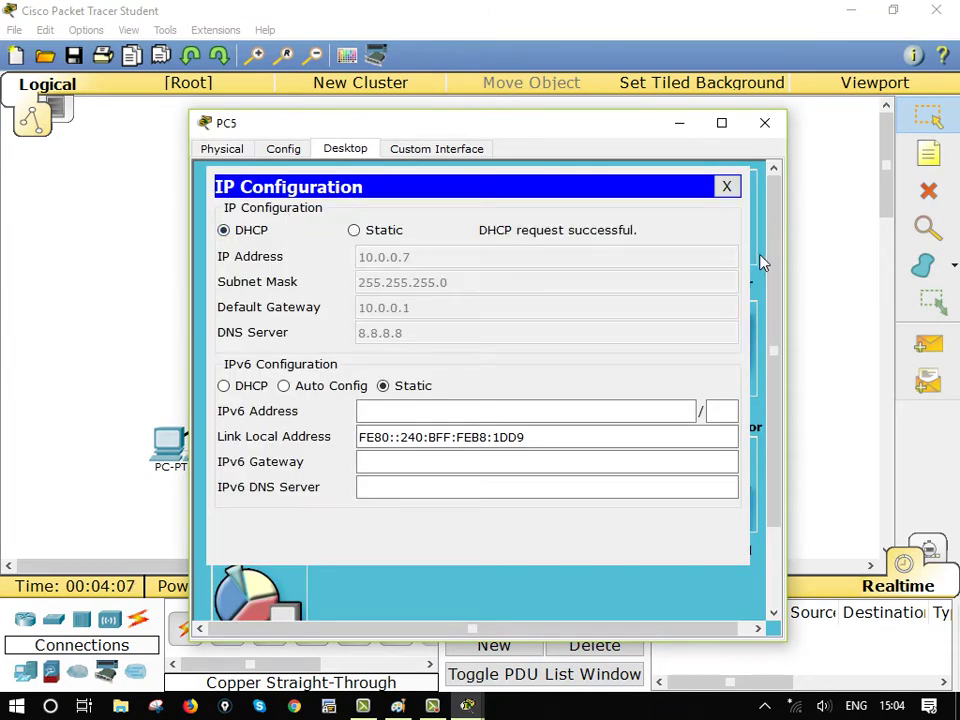
left_click(725, 185)
left_click(765, 122)
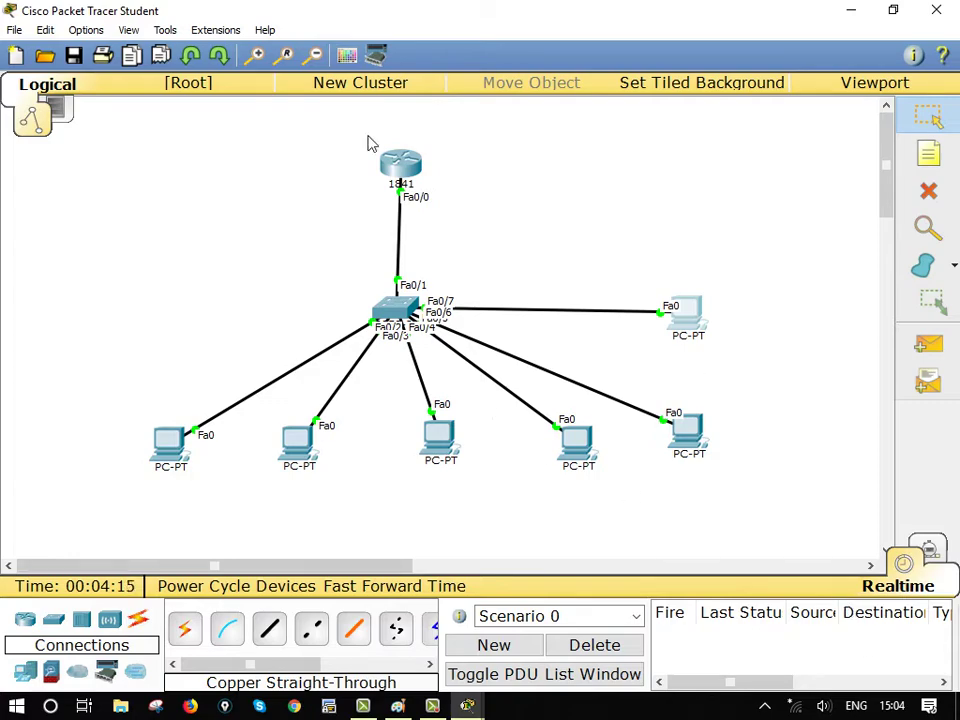
Open Router0's CLI maximized and refresh the R1(config)# prompt
left_click(402, 166)
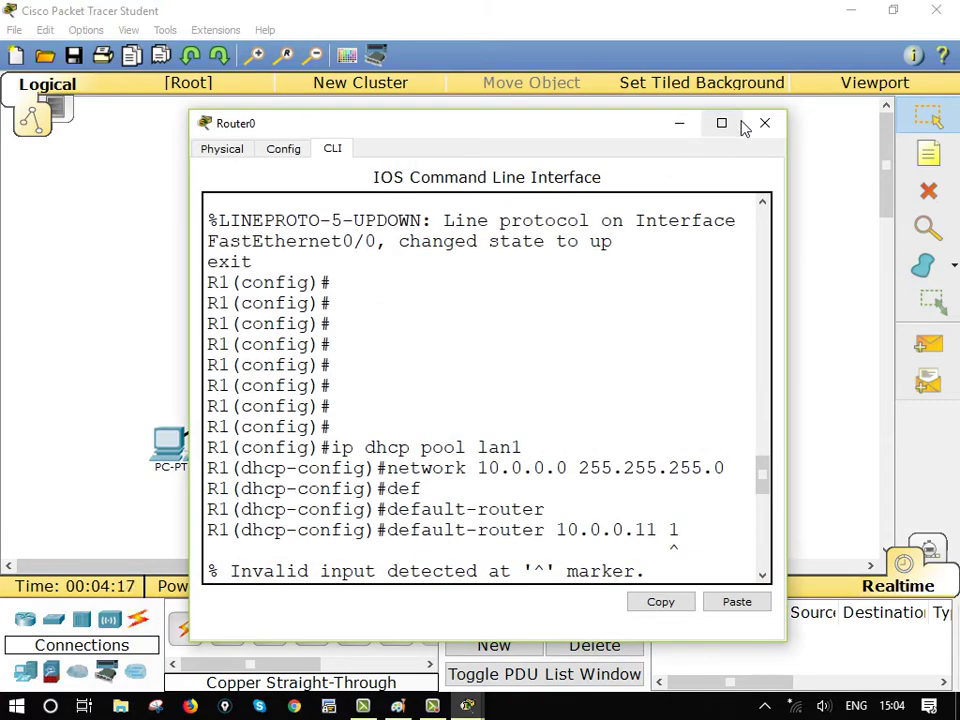
left_click(741, 128)
key("Return")
key("Return")
key("Return")
key("Return")
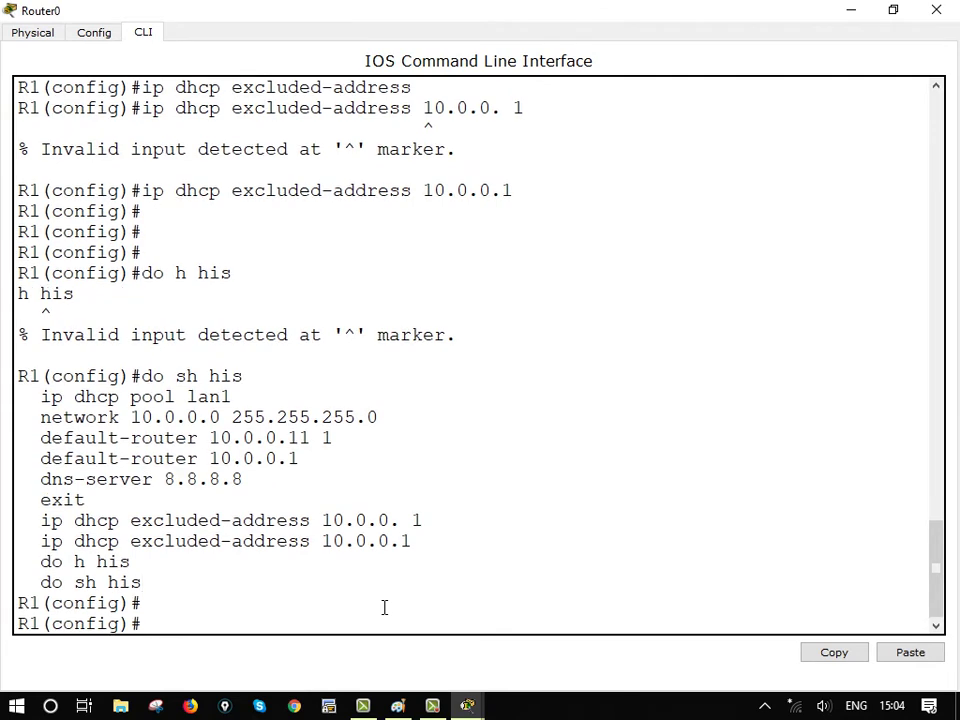
key("Return")
key("Return")
key("Return")
key("Return")
key("Return")
key("Return")
key("Return")
key("Return")
key("Return")
key("Return")
key("Return")
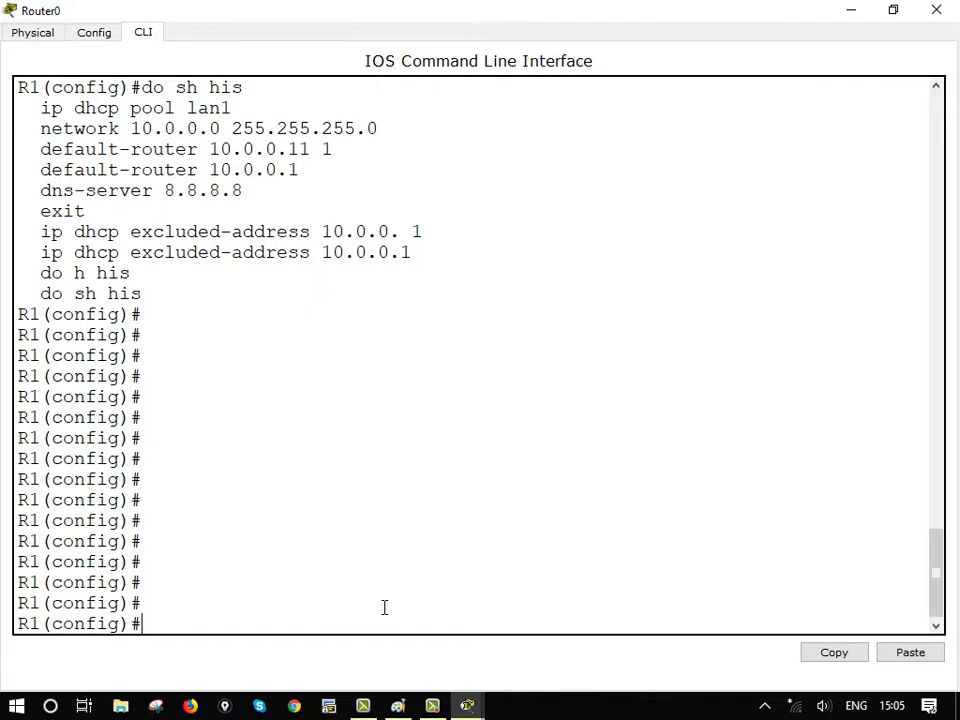
key("Return")
key("Return")
key("Return")
key("Return")
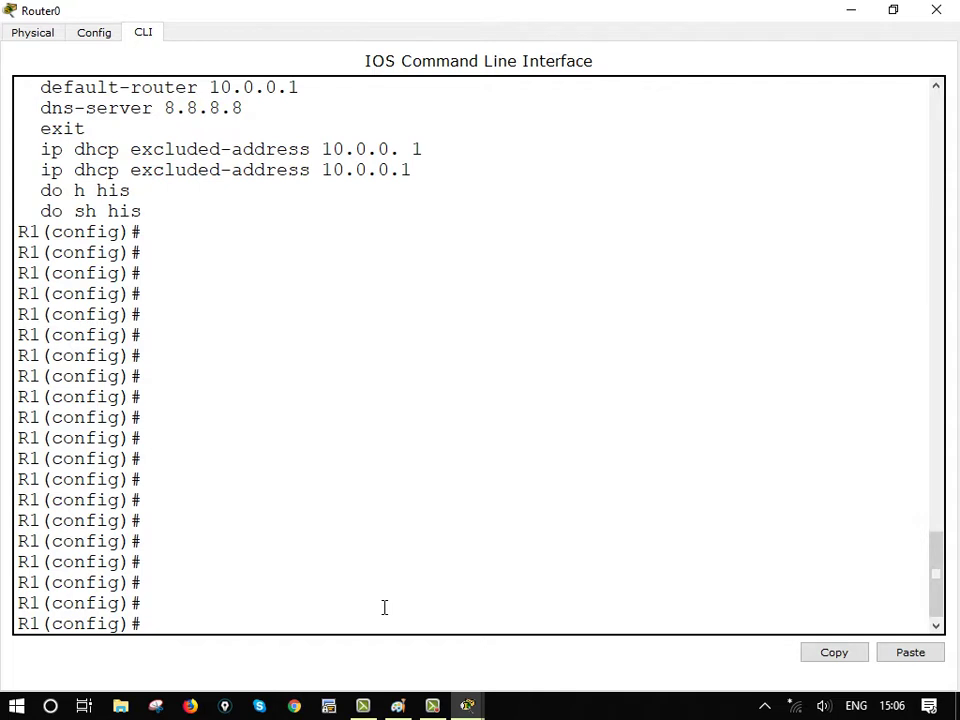
Create local user 'cisco' with a login password using the username command
type("user")
key("Tab")
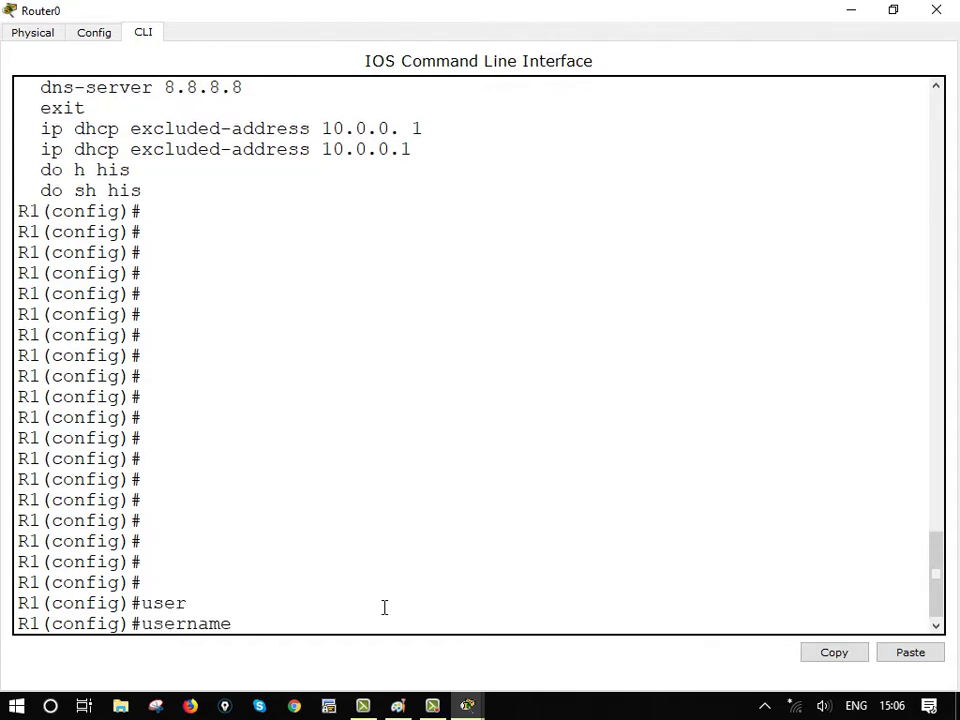
type("cisco paass")
key("Tab")
key("Tab")
key("Tab")
key("BackSpace")
key("BackSpace")
key("Tab")
key("Tab")
key("Tab")
key("Tab")
key("BackSpace")
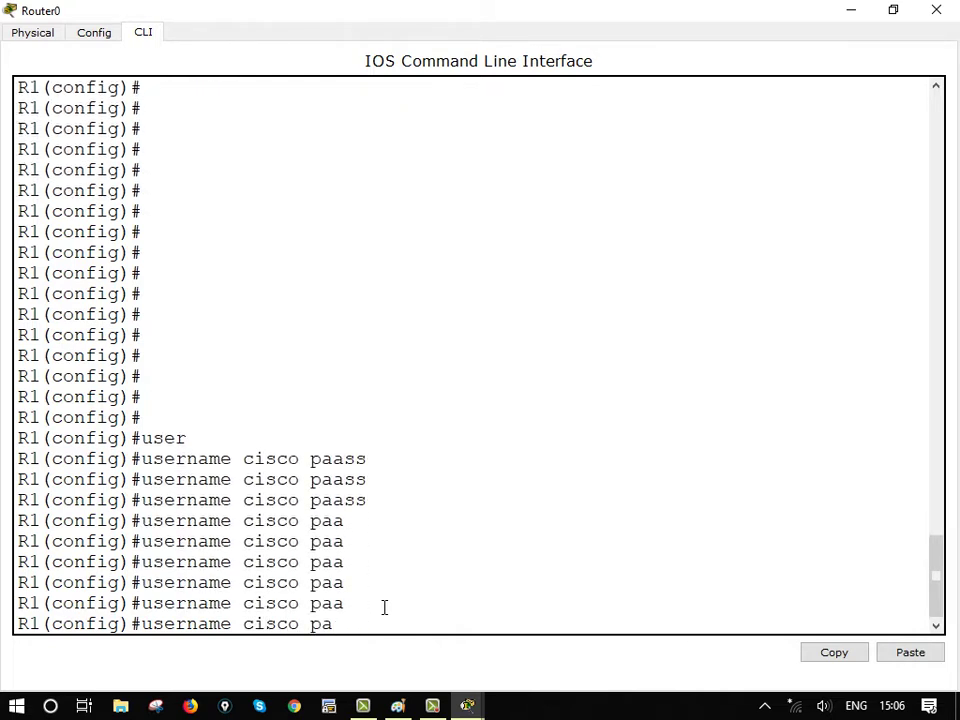
key("Tab")
key("Tab")
key("Tab")
key("Tab")
type("disco")
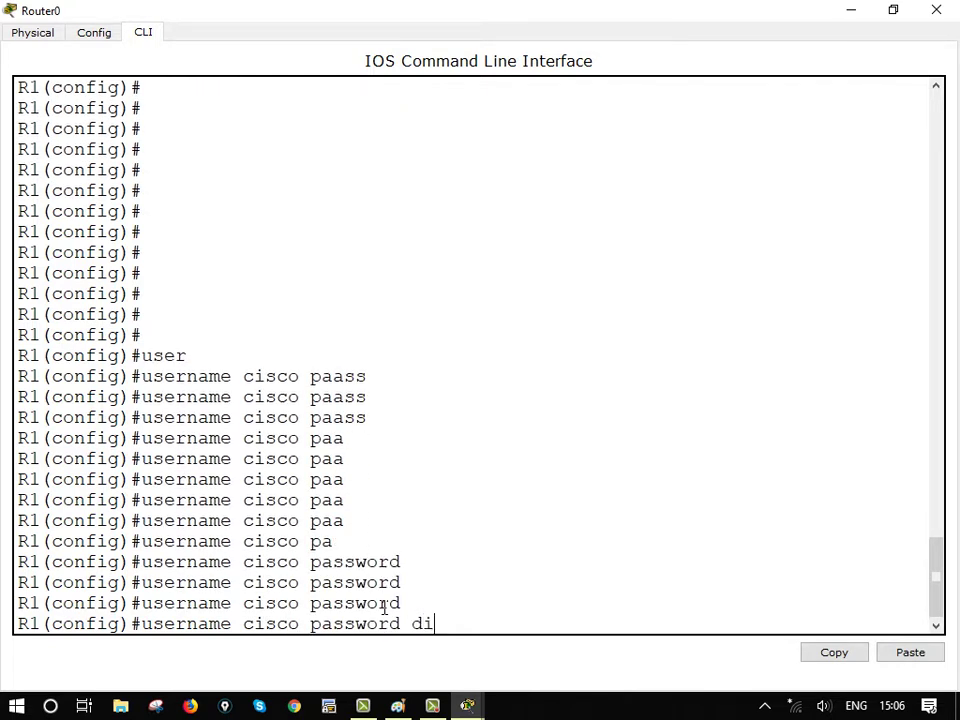
key("Return")
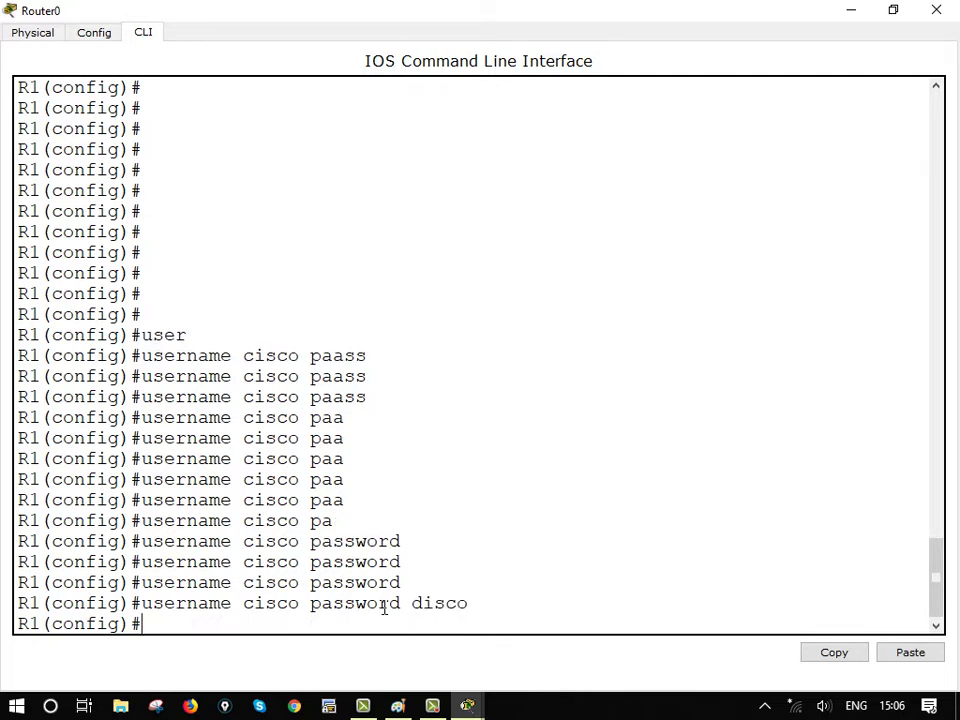
key("Return")
key("Return")
key("Return")
key("Return")
key("Return")
key("Return")
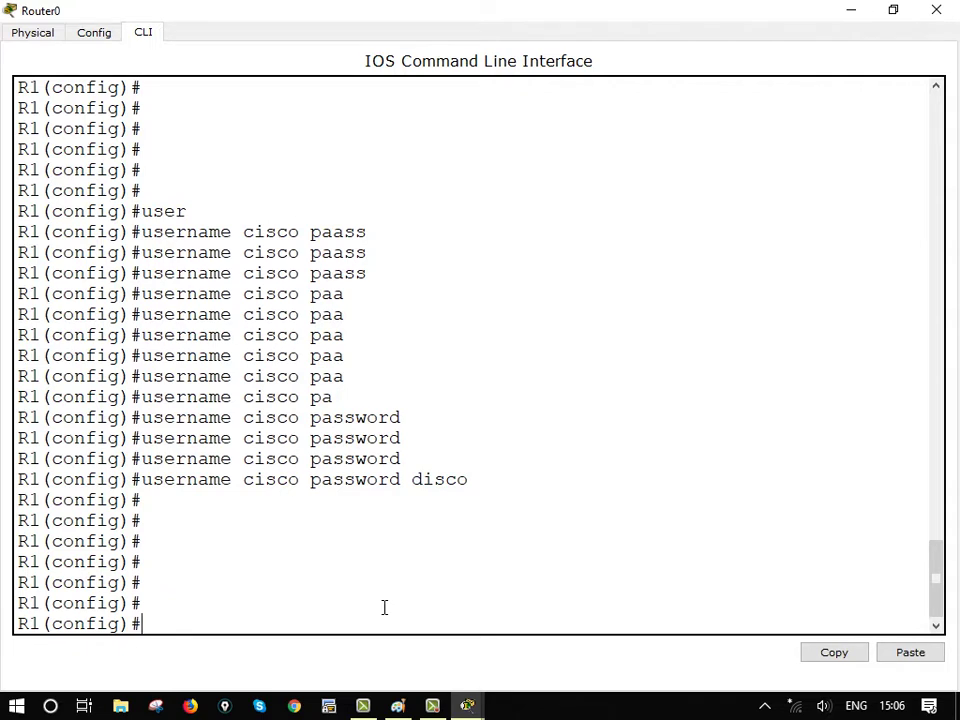
Run 'no hostname' so the router's name reverts to Router
type("ho")
key("BackSpace")
key("BackSpace")
key("BackSpace")
type("no hostnam,e")
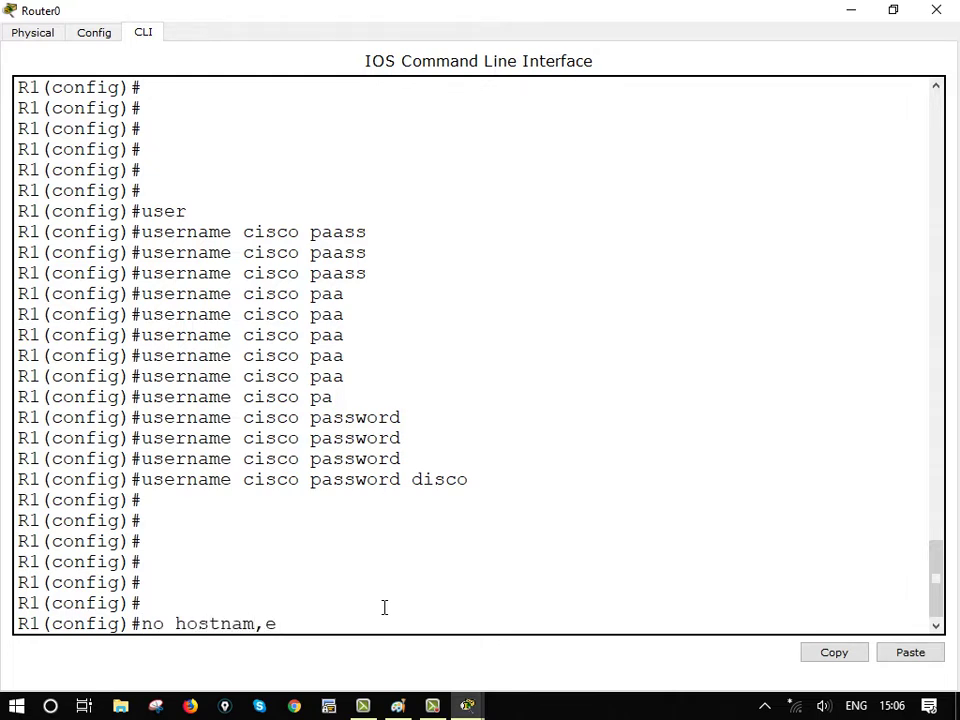
key("BackSpace")
key("BackSpace")
key("BackSpace")
type("e")
key("BackSpace")
type("me")
key("Return")
key("Return")
key("Return")
key("Return")
key("Return")
key("Return")
key("Return")
key("Return")
key("Return")
key("Return")
key("Return")
key("Return")
key("Return")
key("Return")
key("Return")
key("Return")
key("Return")
key("Return")
key("Return")
key("Return")
key("Return")
key("Return")
key("Return")
key("Return")
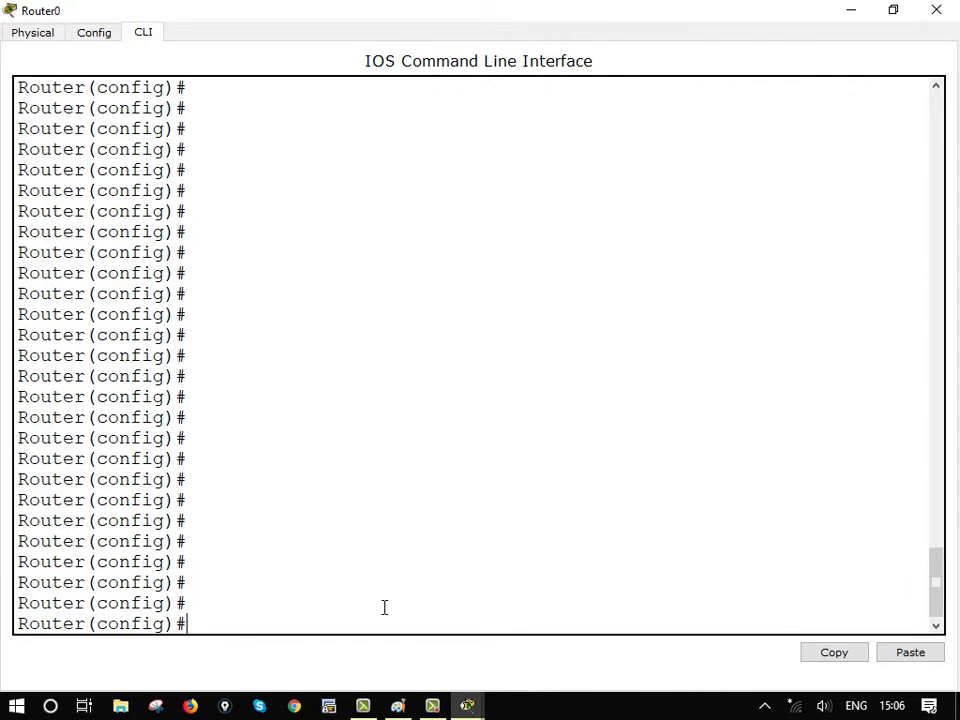
Configure vty lines 0 4 to use 'login local' authentication
type("line vty 0 4")
key("Return")
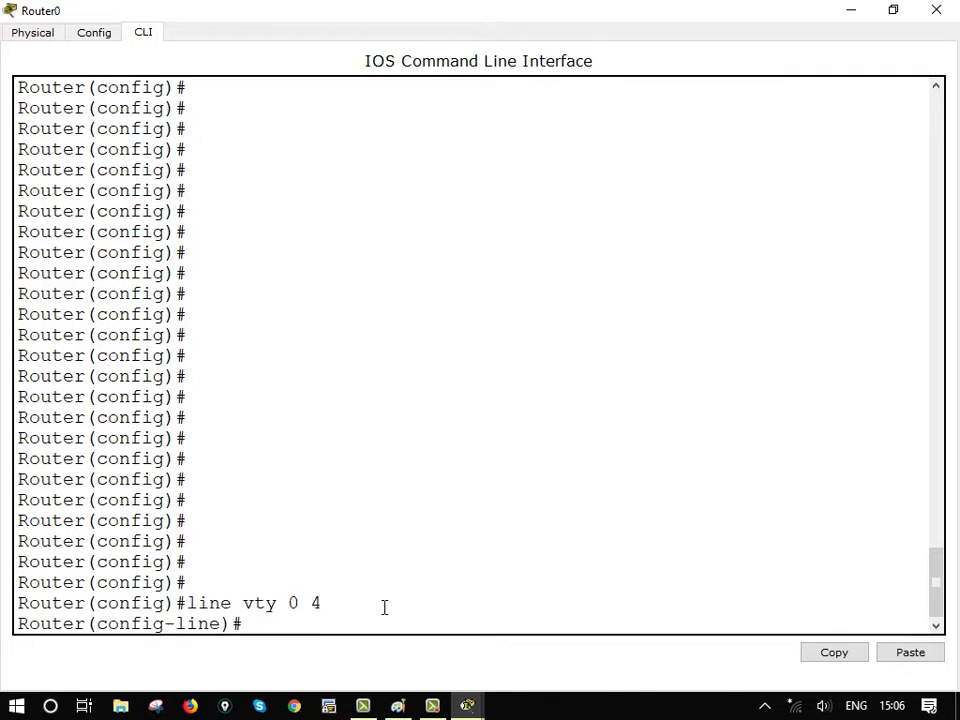
type("login lo")
key("Tab")
key("Tab")
key("Tab")
key("Tab")
key("Return")
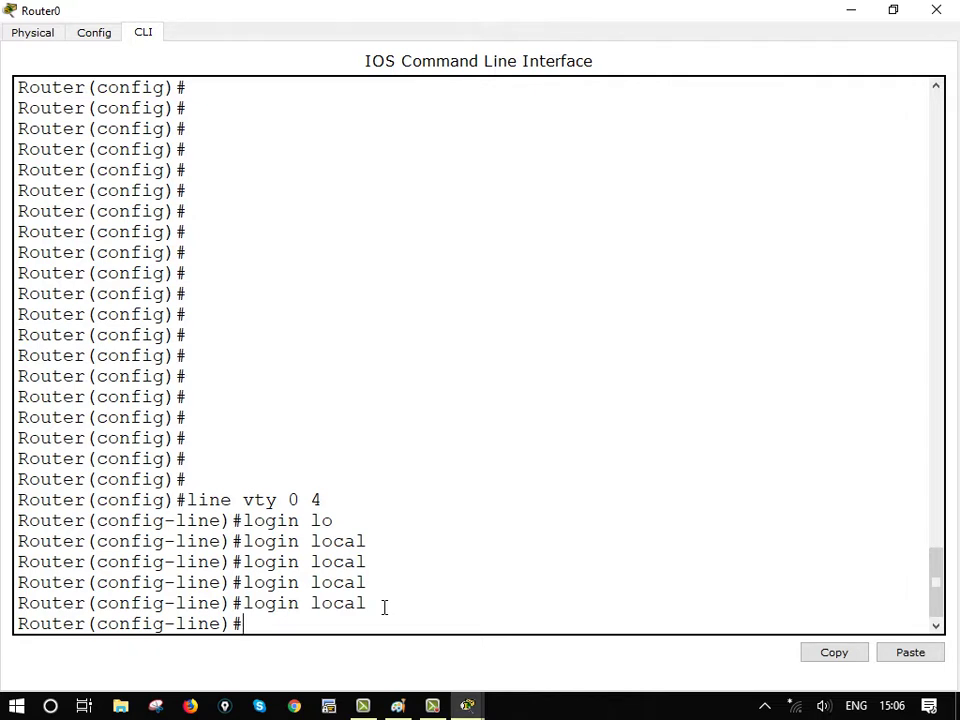
List the available 'transport input' protocols, then exit back to global configuration
type("tran")
key("Tab")
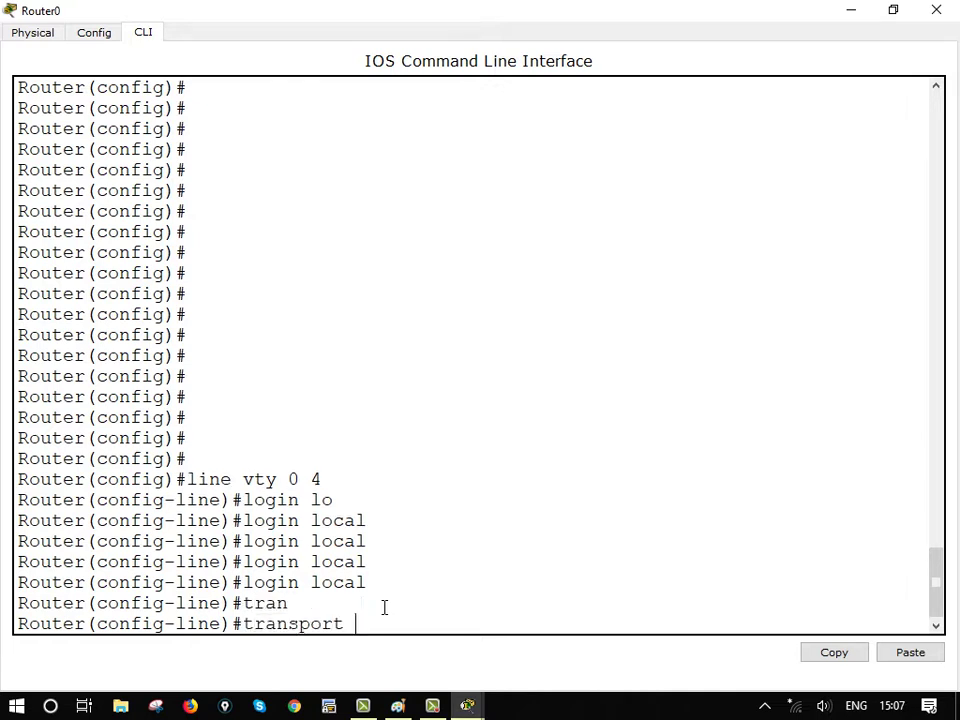
type("in")
key("Tab")
key("Tab")
key("Tab")
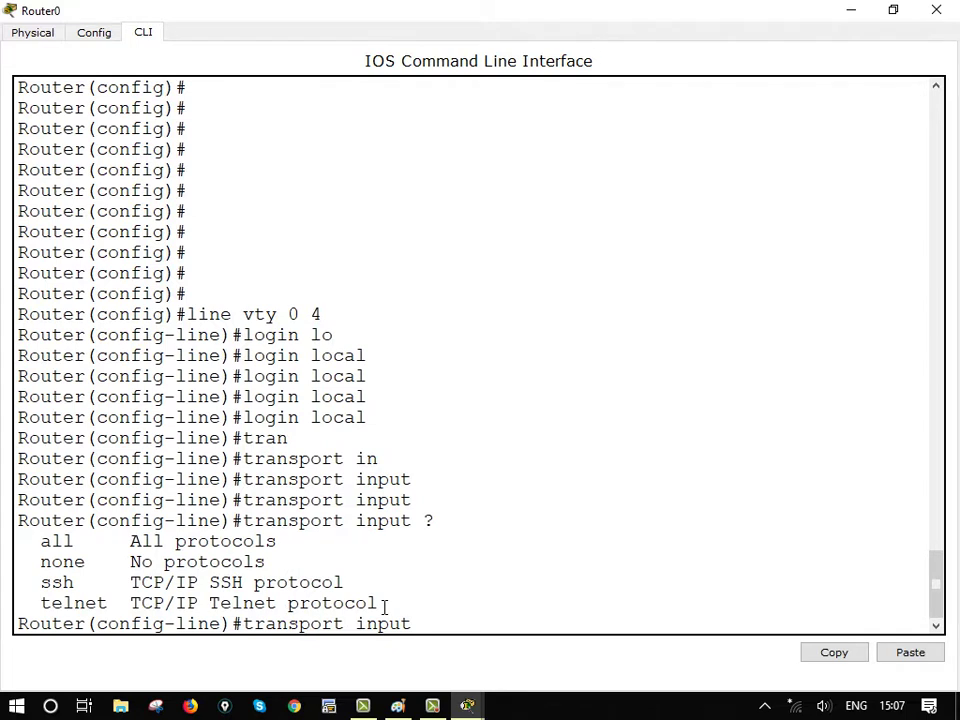
type("exit")
key("BackSpace")
key("BackSpace")
key("BackSpace")
key("BackSpace")
key("BackSpace")
key("BackSpace")
key("BackSpace")
key("BackSpace")
key("BackSpace")
key("BackSpace")
key("BackSpace")
key("BackSpace")
key("BackSpace")
key("BackSpace")
key("BackSpace")
key("BackSpace")
key("BackSpace")
key("BackSpace")
key("BackSpace")
key("BackSpace")
type("exit")
key("Return")
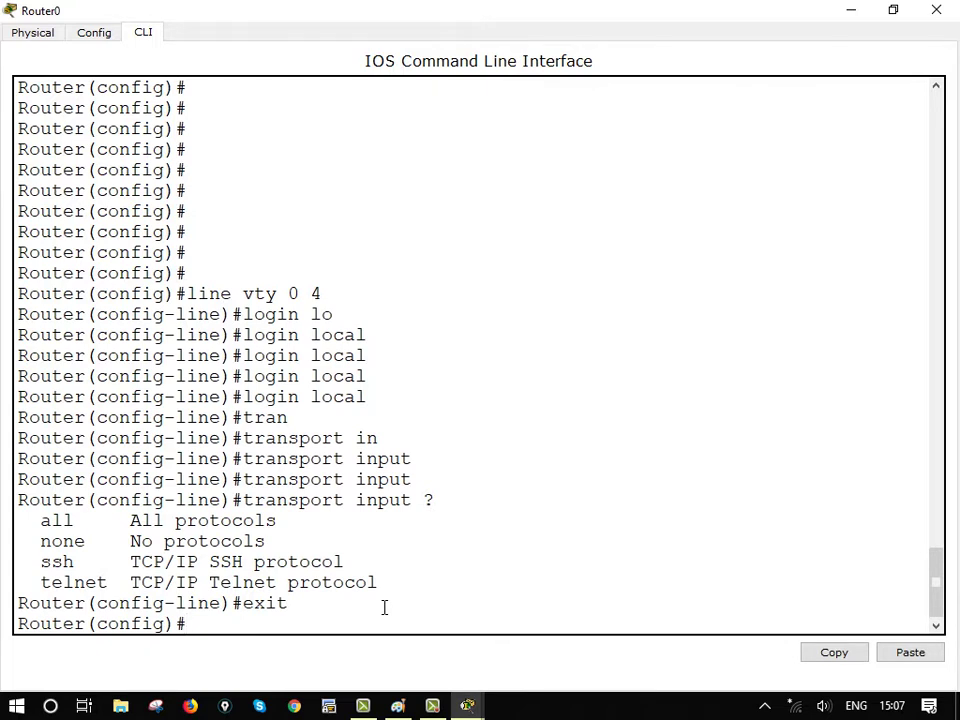
key("Return")
key("Return")
key("Return")
key("Return")
key("Return")
key("Return")
key("Return")
key("Return")
key("Return")
key("Return")
key("Return")
key("Return")
key("Return")
key("Return")
key("Return")
key("Return")
key("Return")
key("Return")
key("Return")
key("Return")
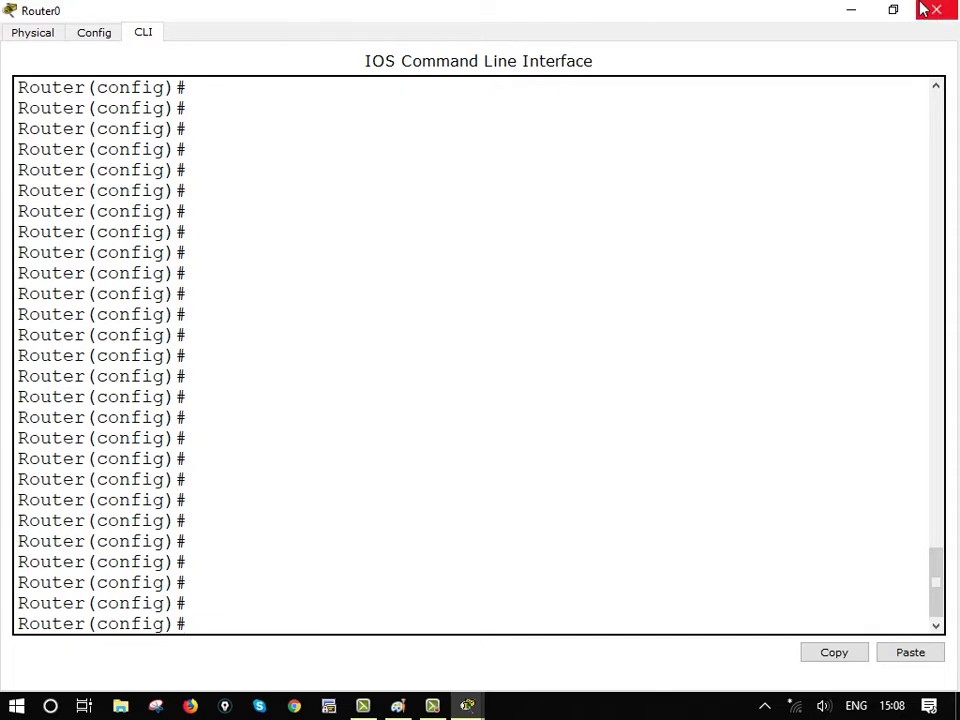
Minimize the Router0 CLI window to show the topology
left_click(849, 11)
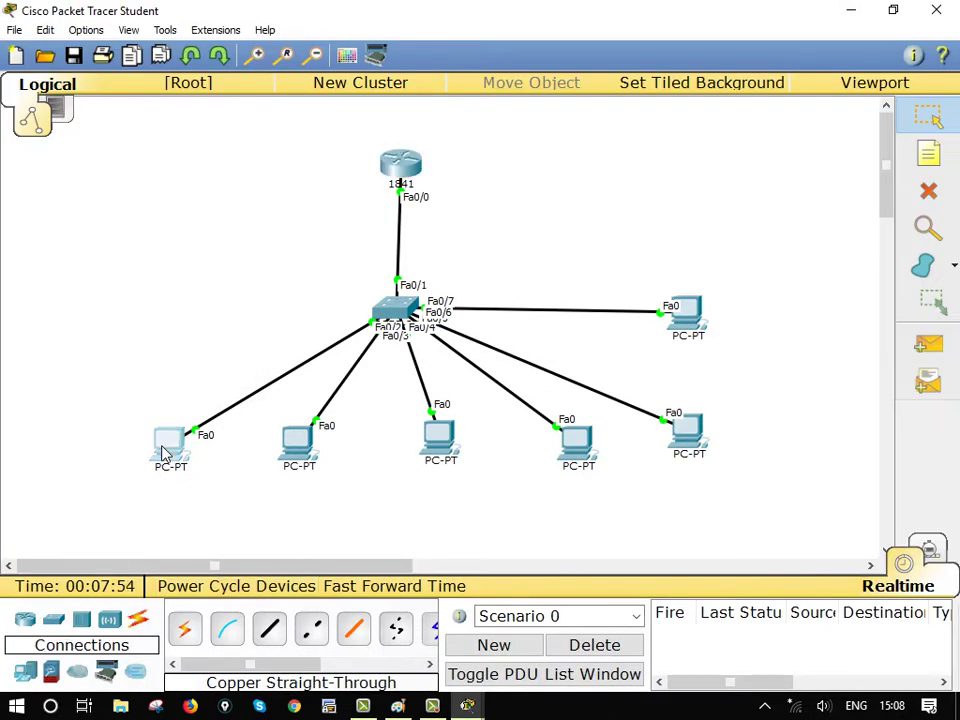
From PC0's Command Prompt, telnet to 10.0.0.1 and log in as cisco
left_click(167, 450)
left_click(603, 245)
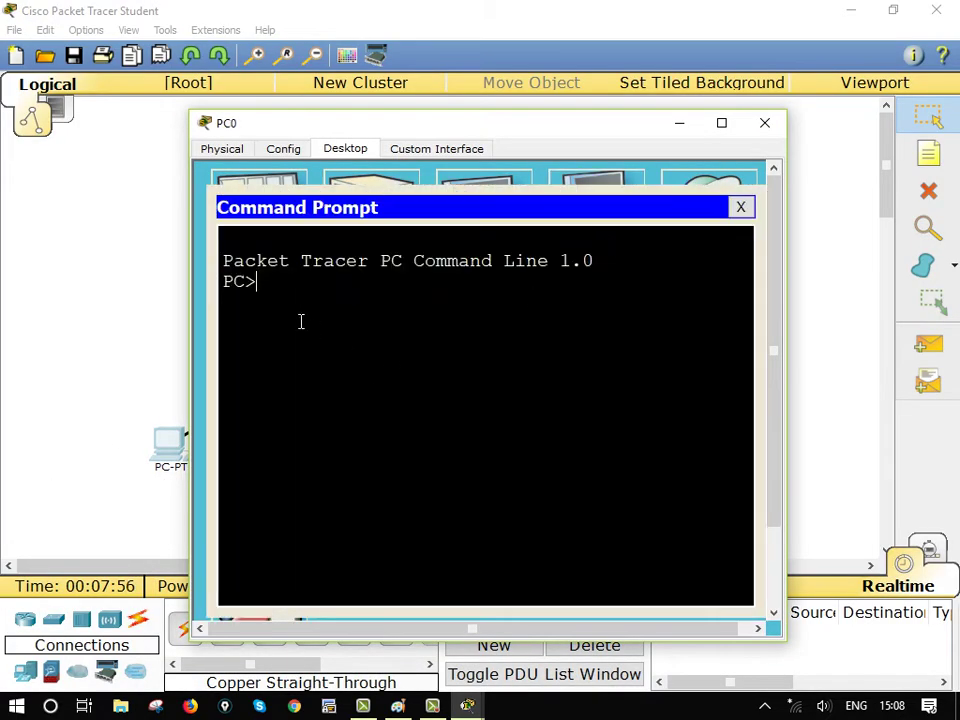
type("telnet")
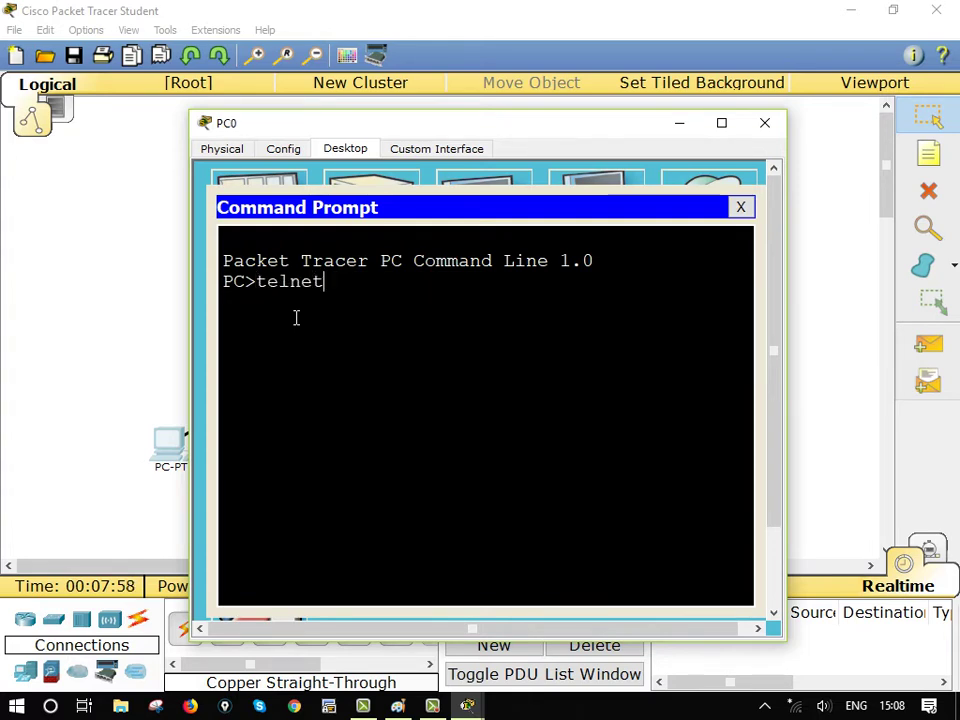
type(" 110.0.")
key("BackSpace")
key("BackSpace")
key("BackSpace")
key("BackSpace")
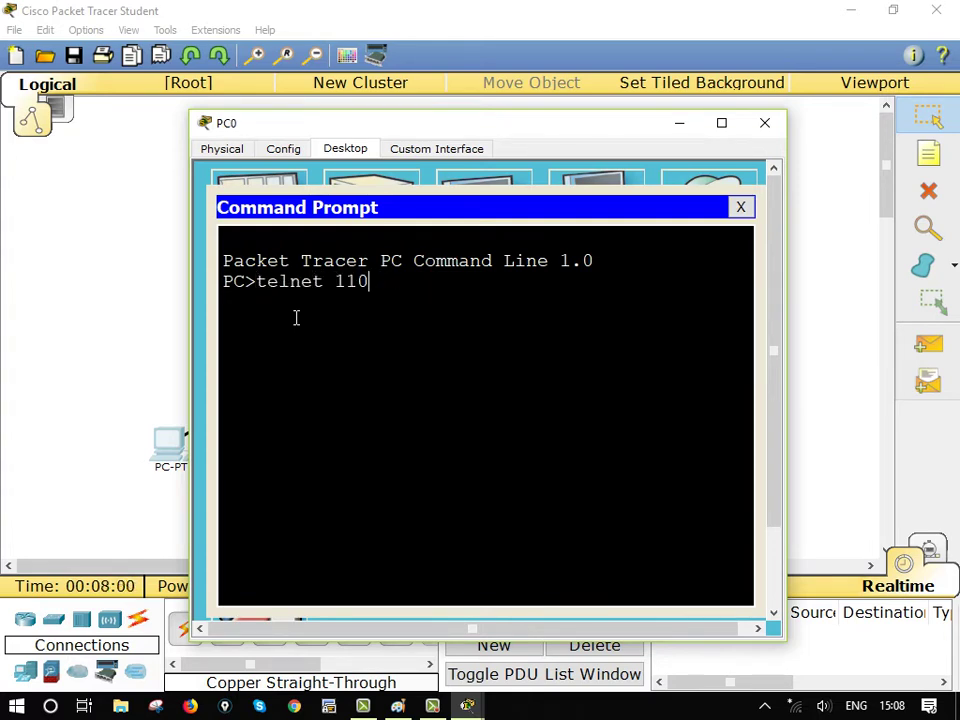
key("BackSpace")
type("0.0.0.1 1")
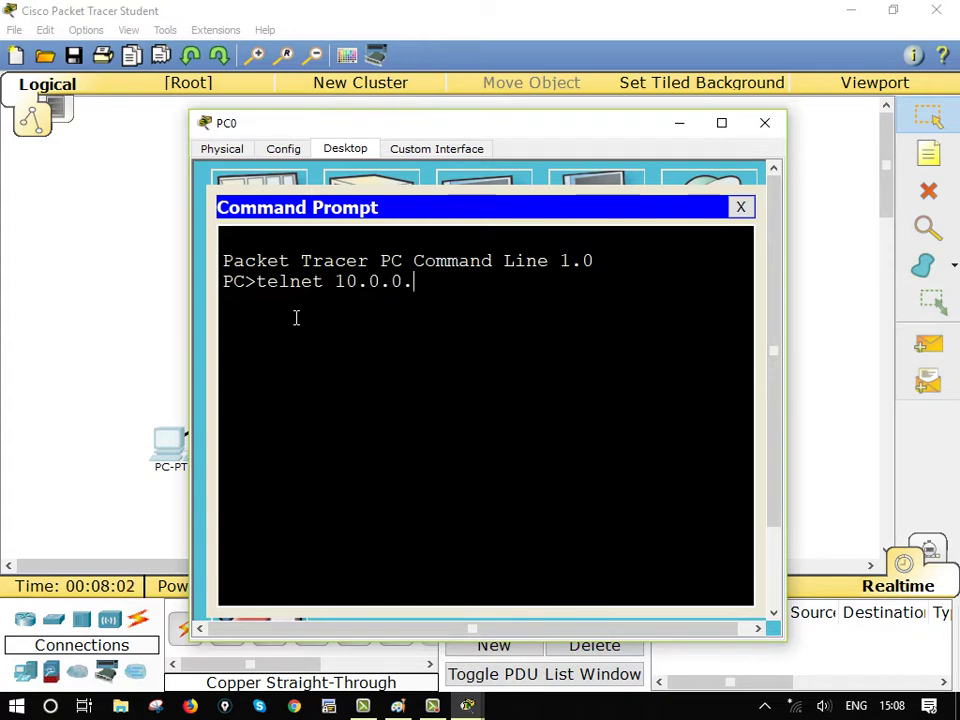
key("BackSpace")
key("BackSpace")
key("Return")
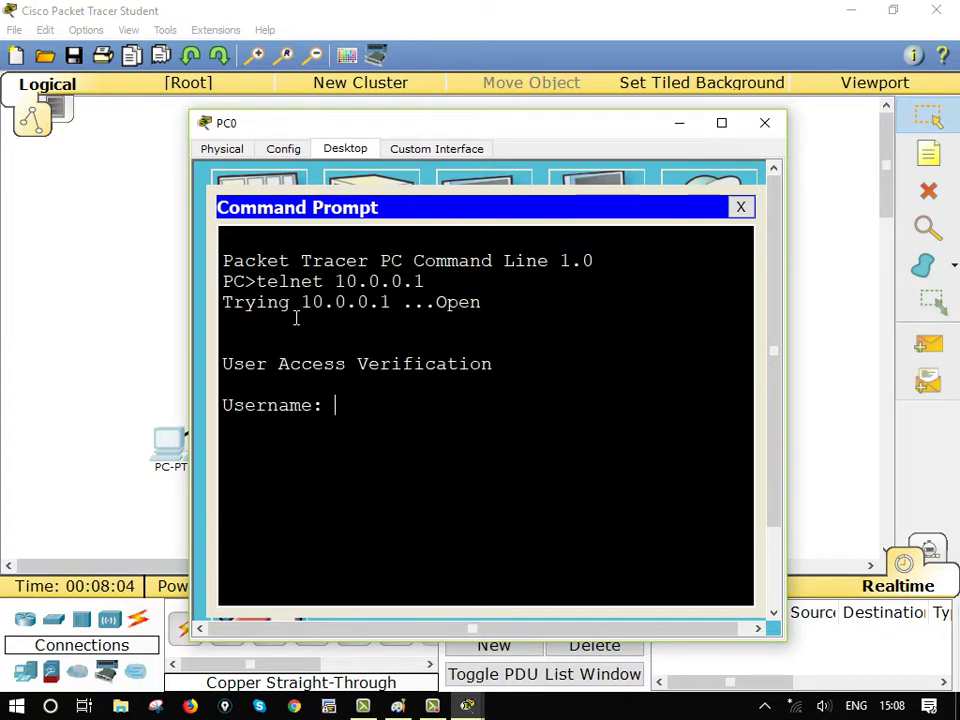
type("cisco")
key("Return")
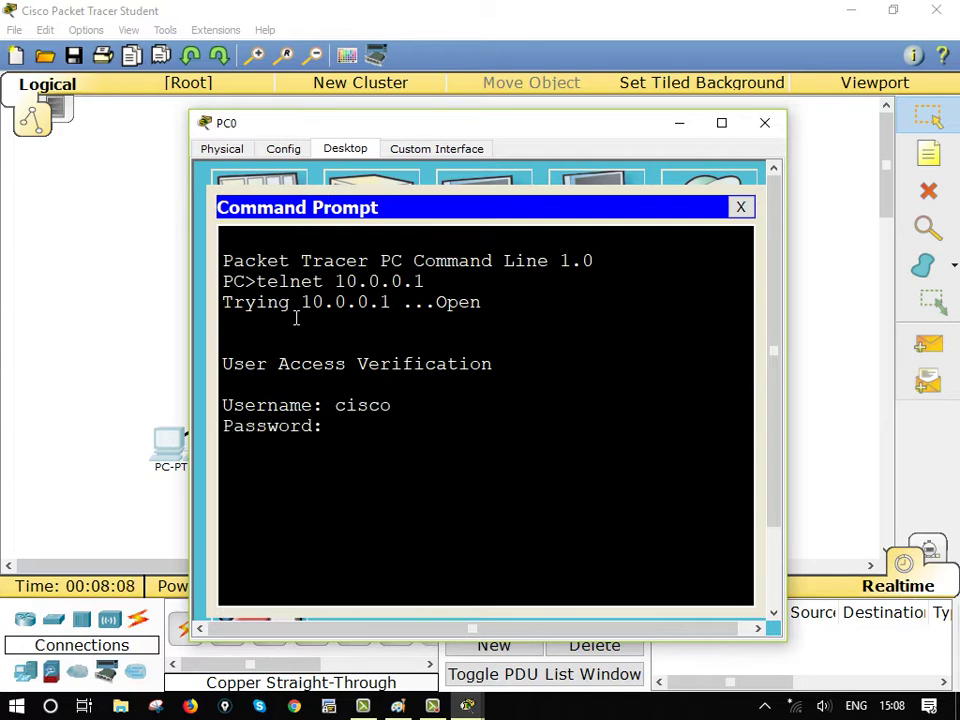
key("Return")
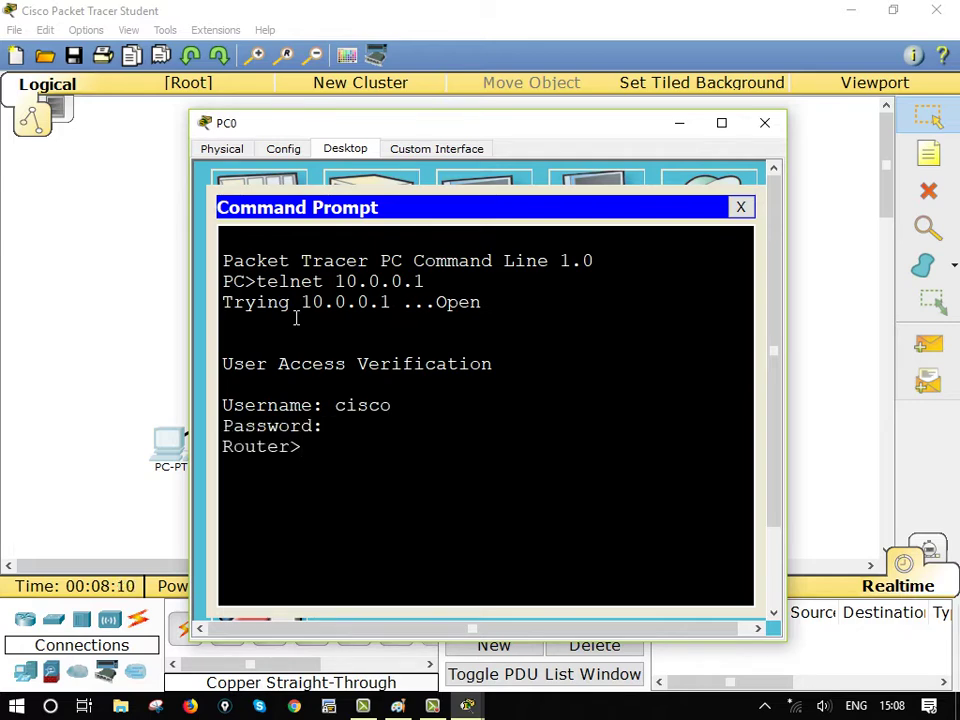
Run enable on the remote router, see it fail without a password, and close PC0
type("enb")
key("Tab")
key("Tab")
key("Tab")
key("BackSpace")
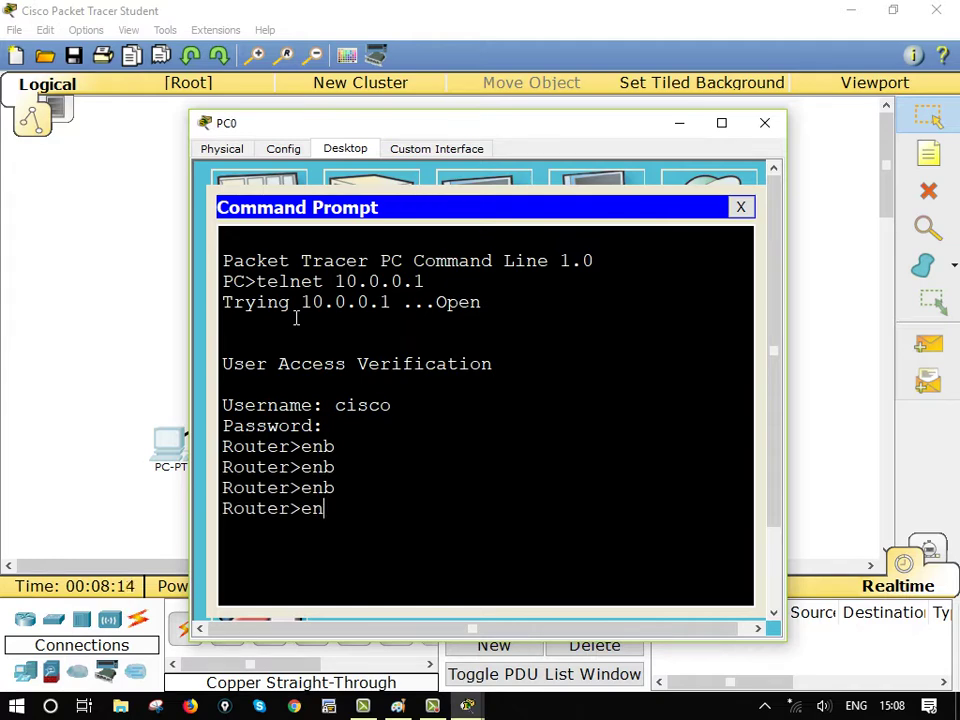
type("able")
key("Return")
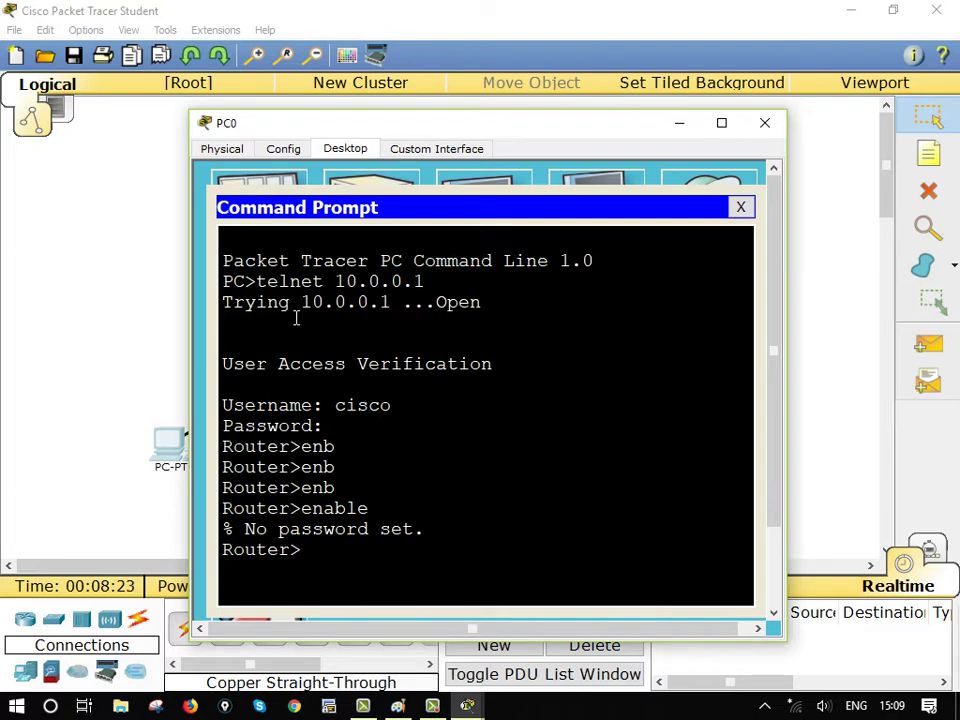
key("alt+F4")
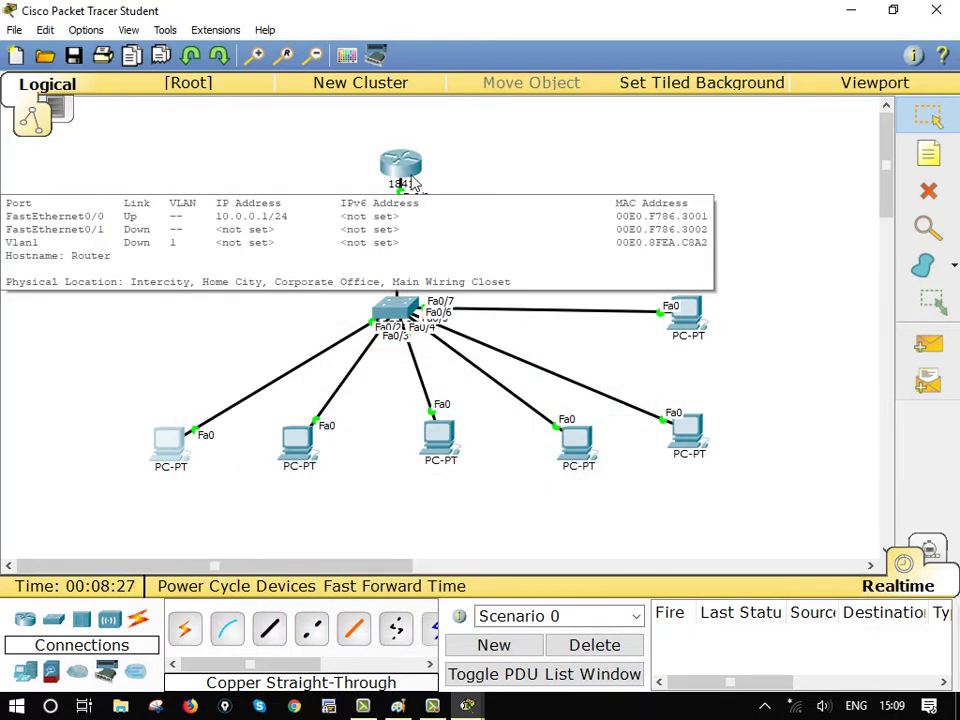
Exit configuration mode and the console session, then attempt 'enable view' on Router0
left_click(402, 172)
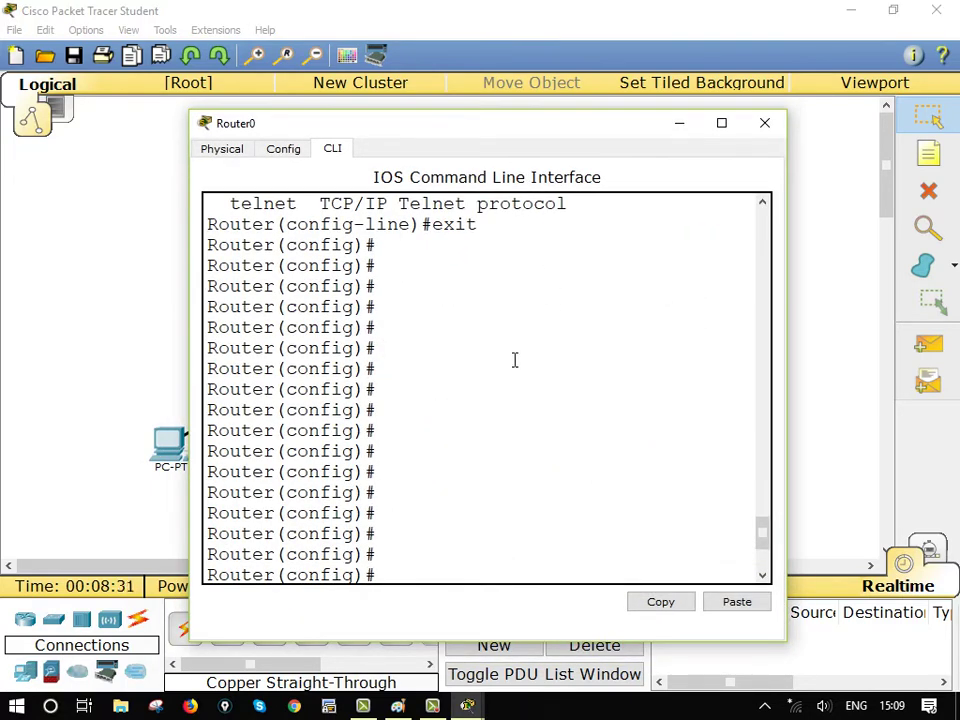
type("exit")
key("Return")
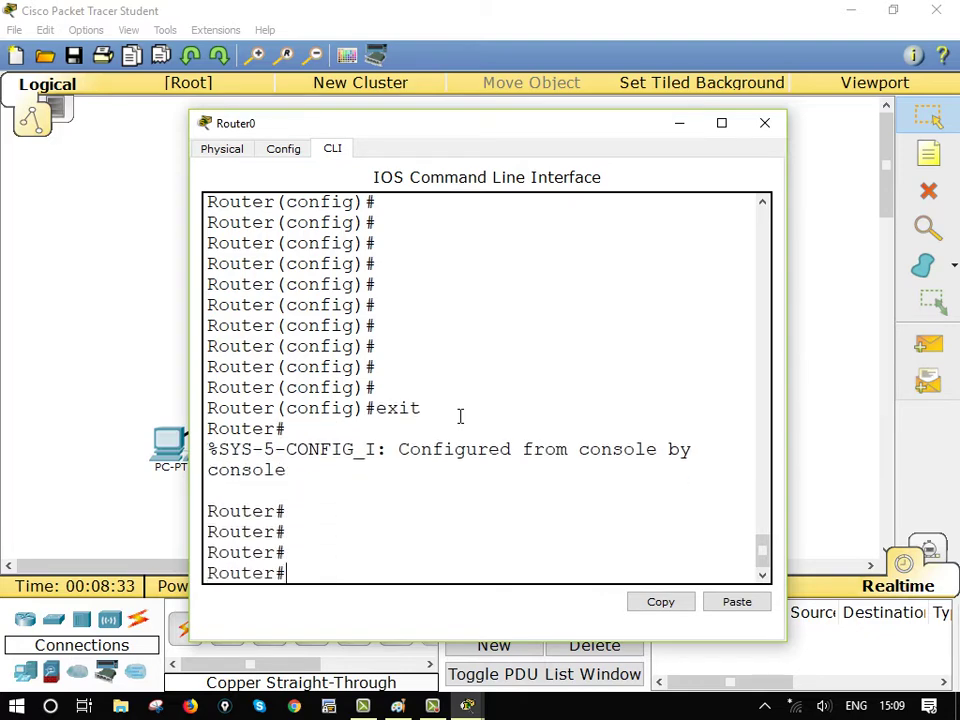
type("exit")
key("Return")
key("Return")
key("Return")
key("Return")
type("ena")
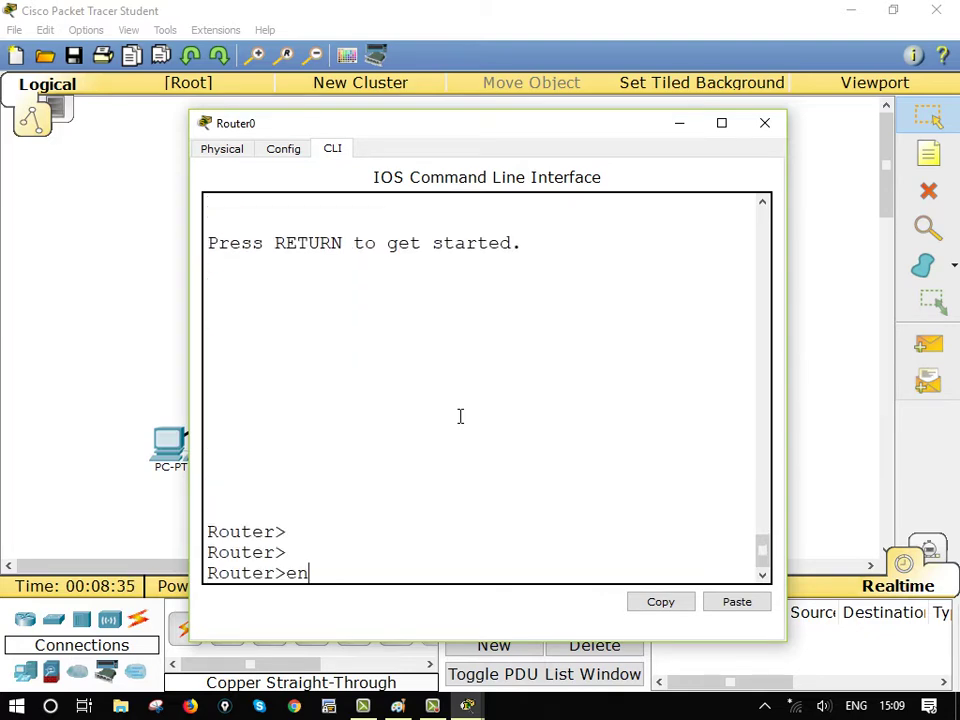
key("BackSpace")
type("an")
key("BackSpace")
type("b")
key("Tab")
type("v")
key("Tab")
key("Tab")
key("Return")
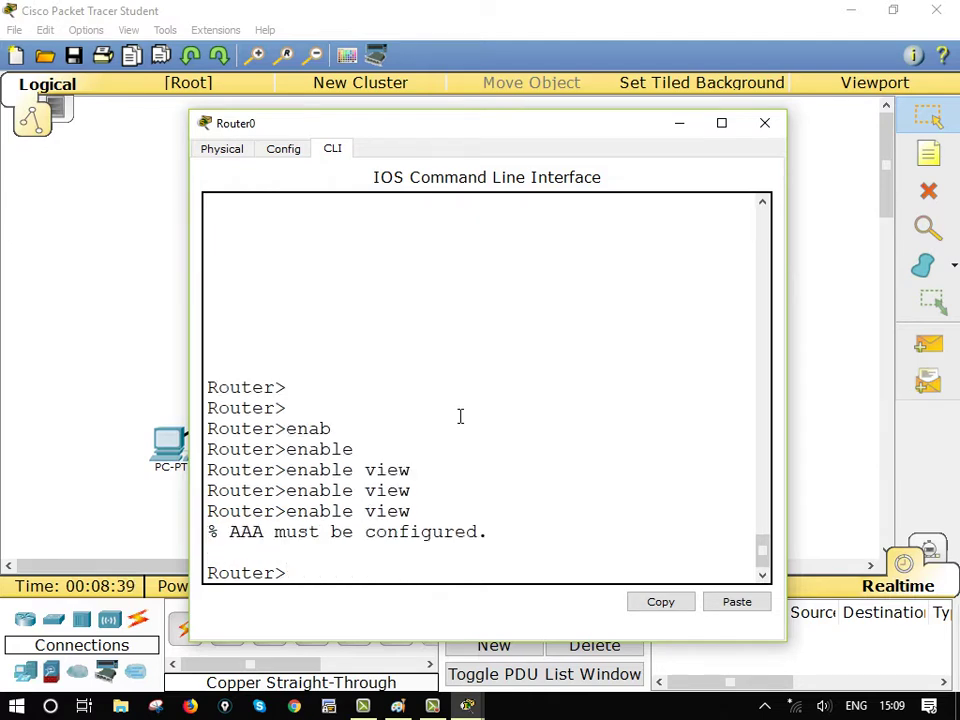
Run plain 'enable' to reach the privileged Router# prompt
type("enaaab")
key("Tab")
key("Tab")
key("BackSpace")
key("BackSpace")
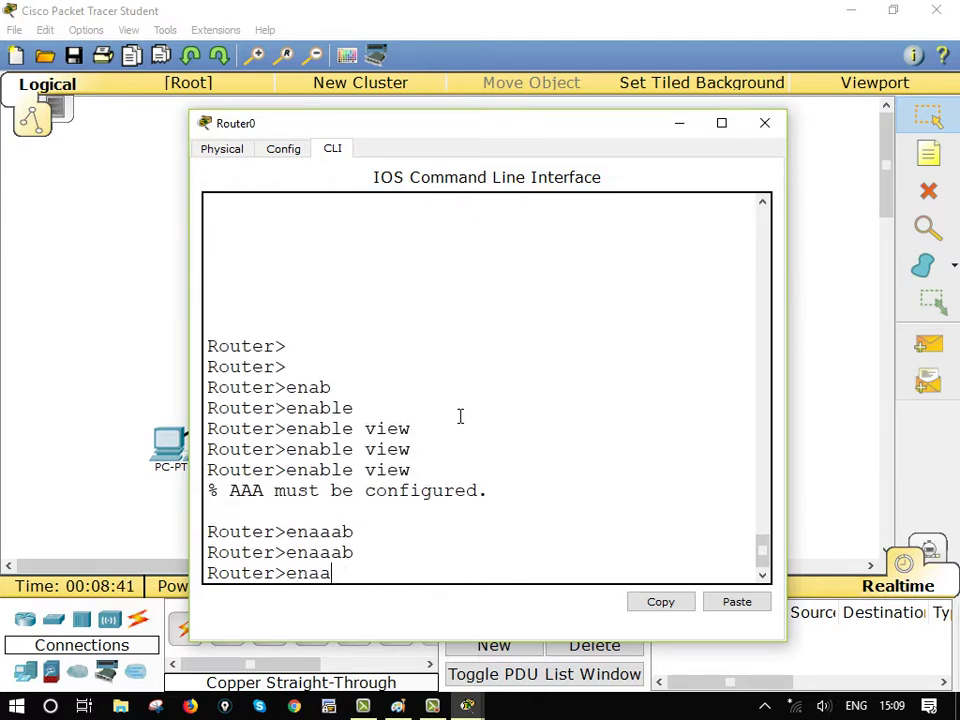
key("BackSpace")
type("b")
key("Tab")
type("v")
key("Tab")
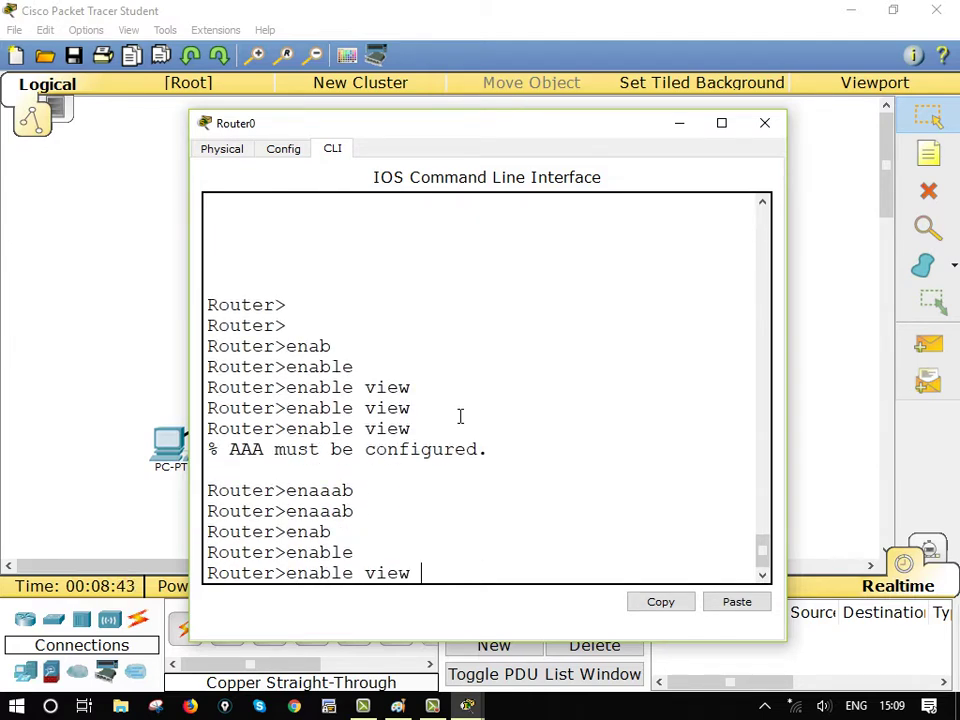
key("BackSpace")
key("BackSpace")
key("BackSpace")
key("BackSpace")
key("BackSpace")
key("Return")
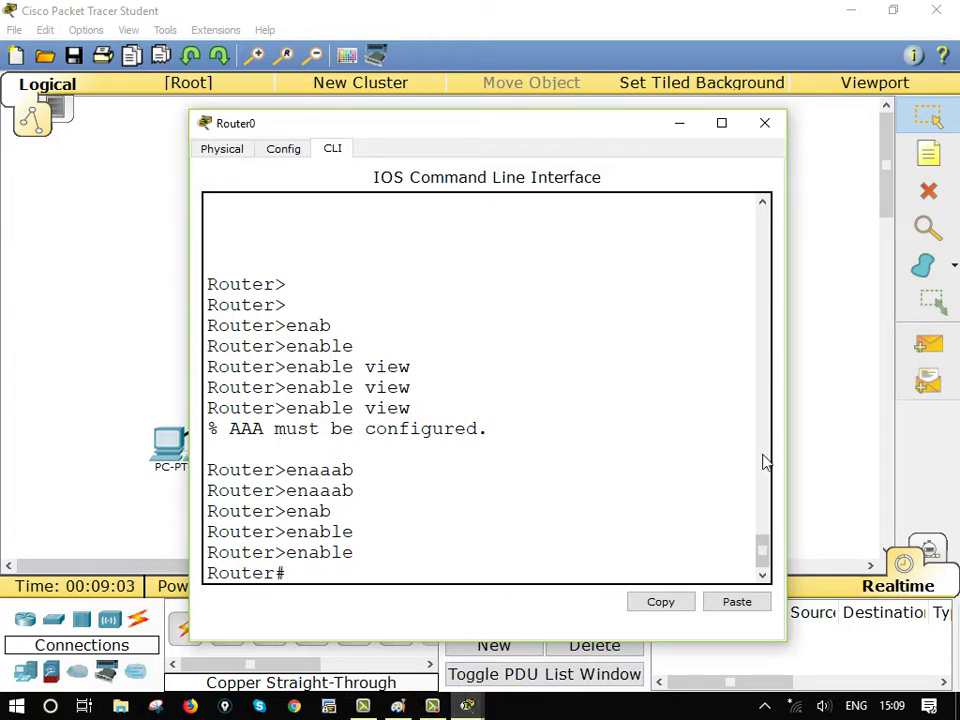
Hide Router0's window, inspect the router prompt in PC0's telnet session, and hide PC0
left_click(680, 131)
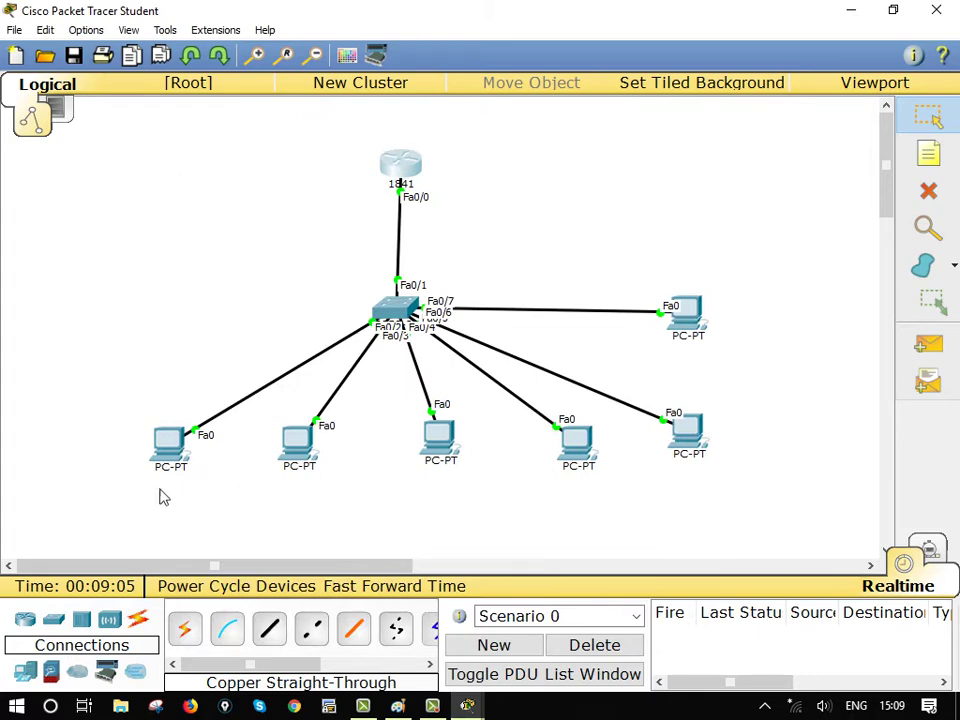
left_click(171, 444)
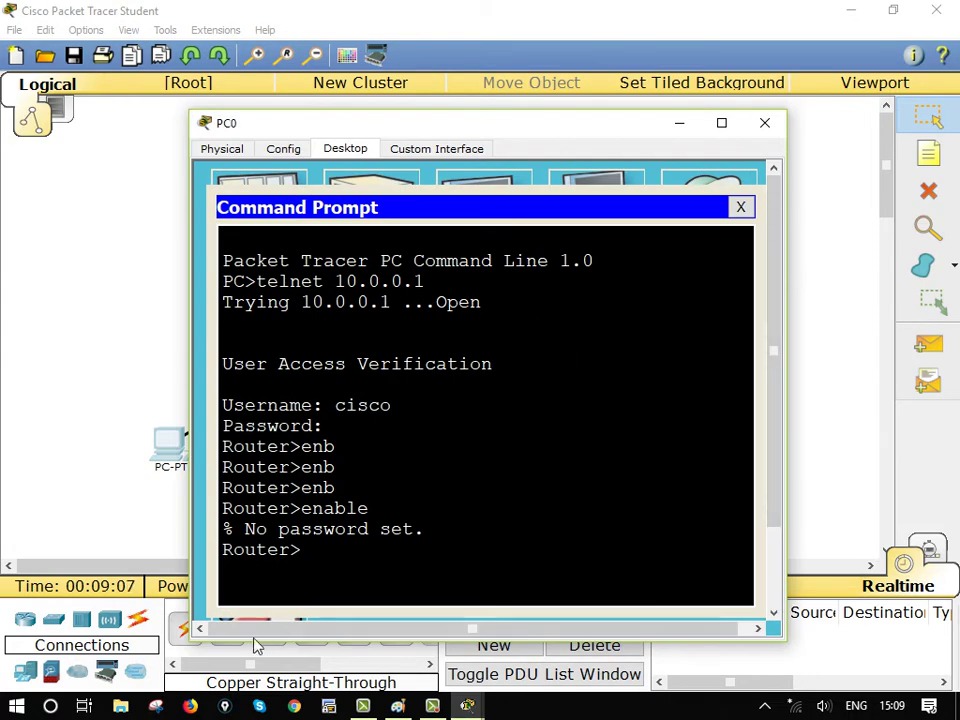
left_click_drag(223, 551, 360, 563)
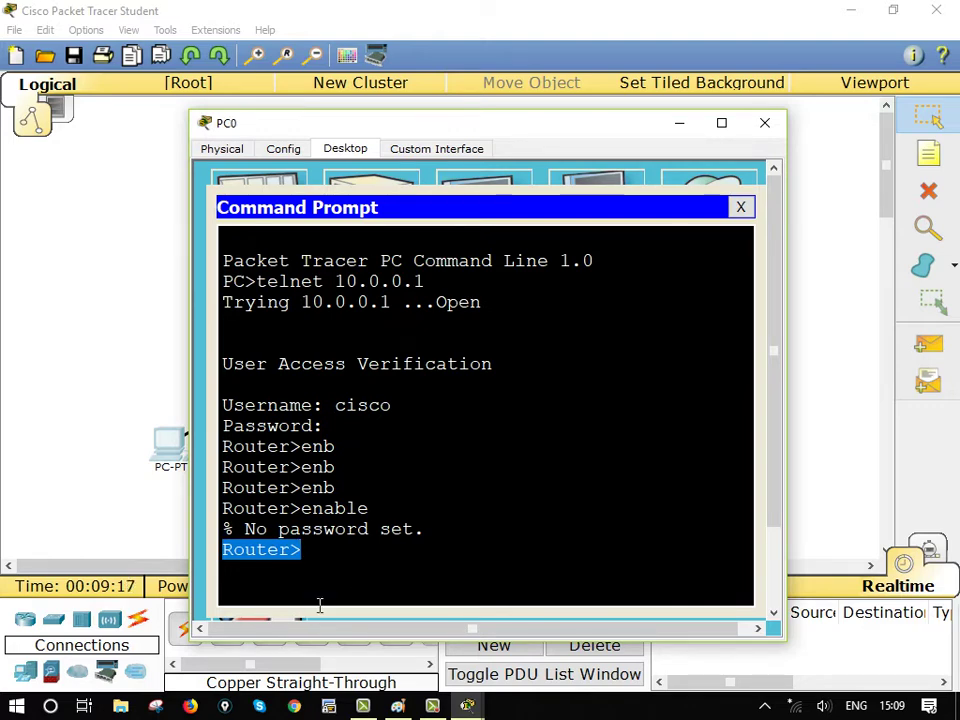
left_click(680, 123)
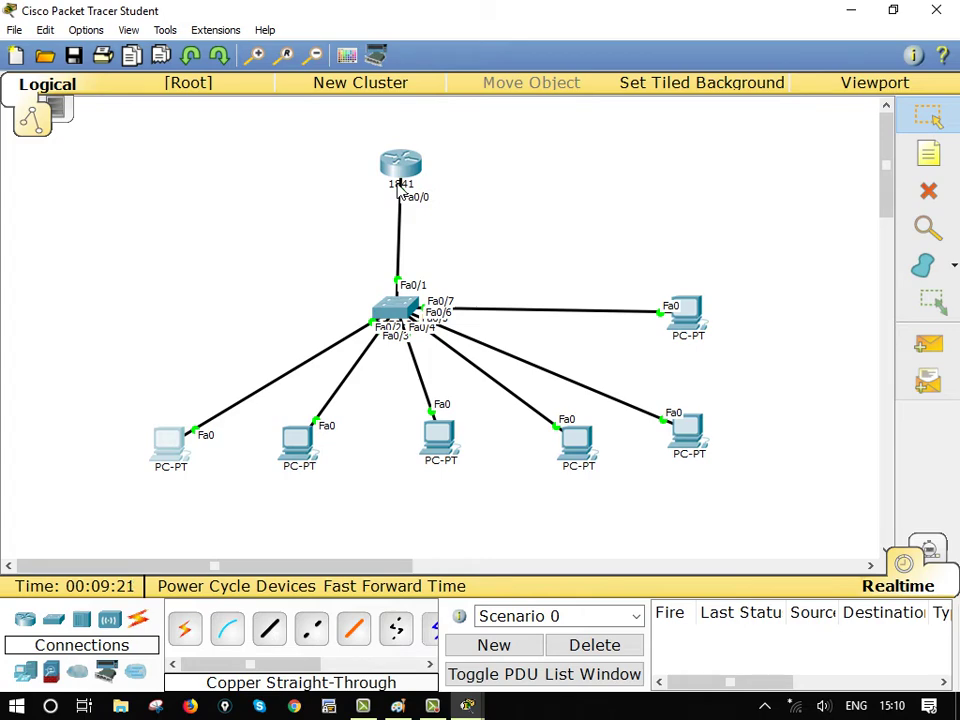
Open Router0's CLI maximized and enter global configuration with 'conf t'
left_click(401, 180)
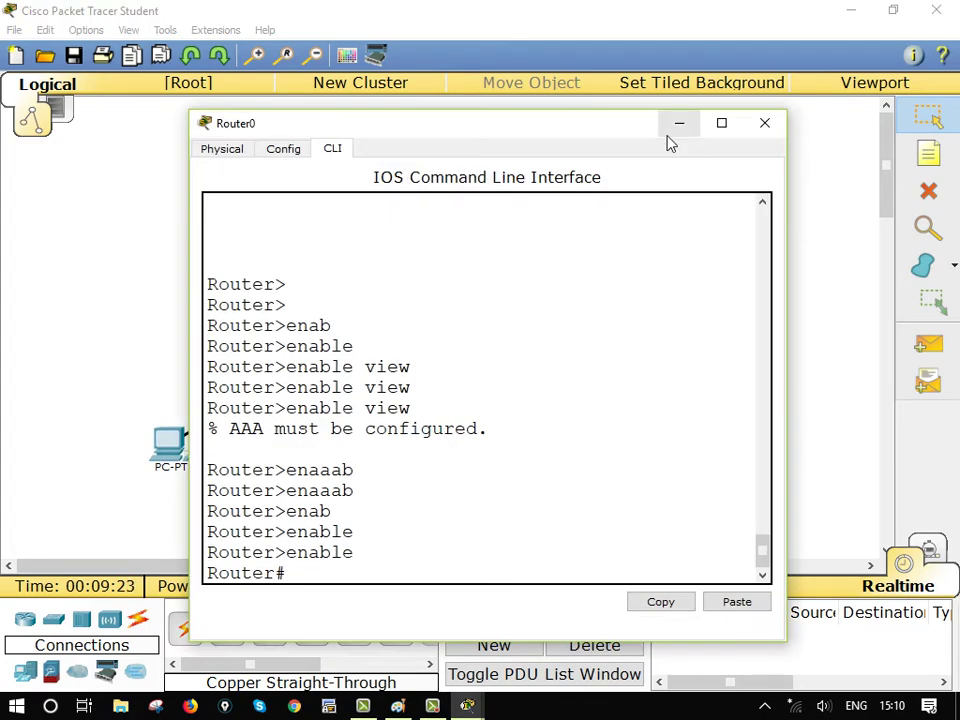
left_click(720, 137)
key("Return")
key("Return")
key("Return")
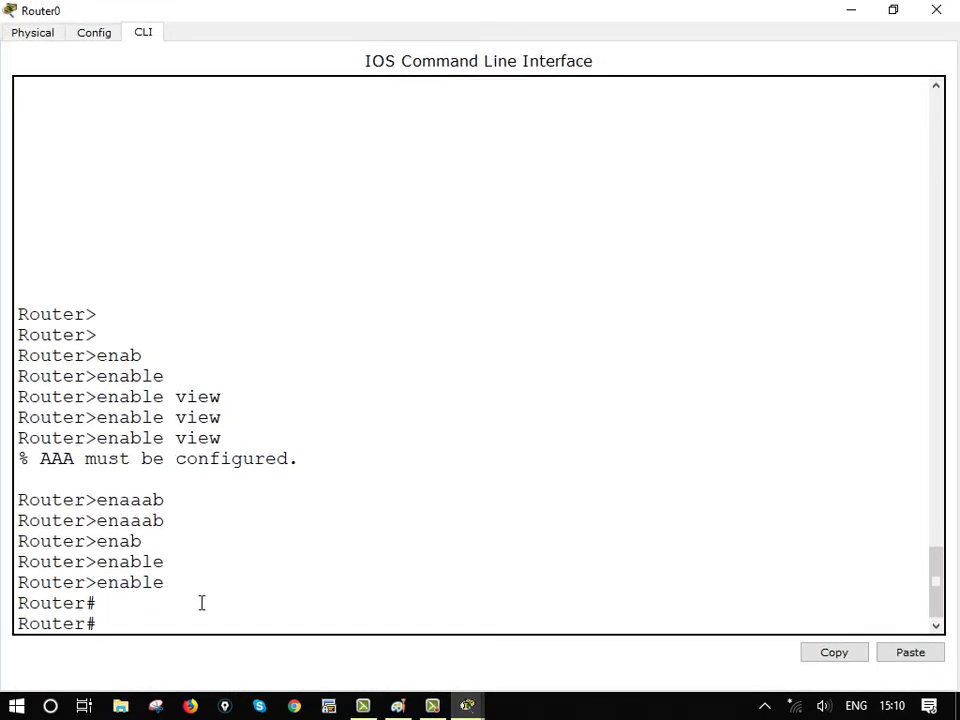
type("conf t")
key("Return")
key("Return")
key("Return")
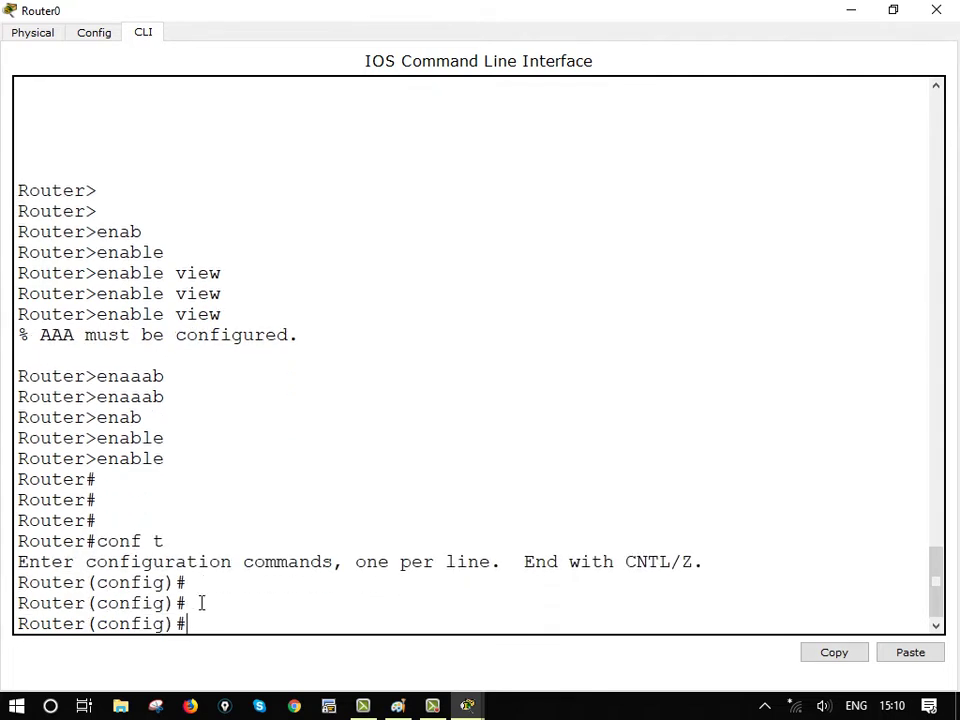
Set a new enable secret password with the 'enable secret' command
type("enaaaba")
key("Tab")
key("BackSpace")
key("BackSpace")
key("BackSpace")
key("BackSpace")
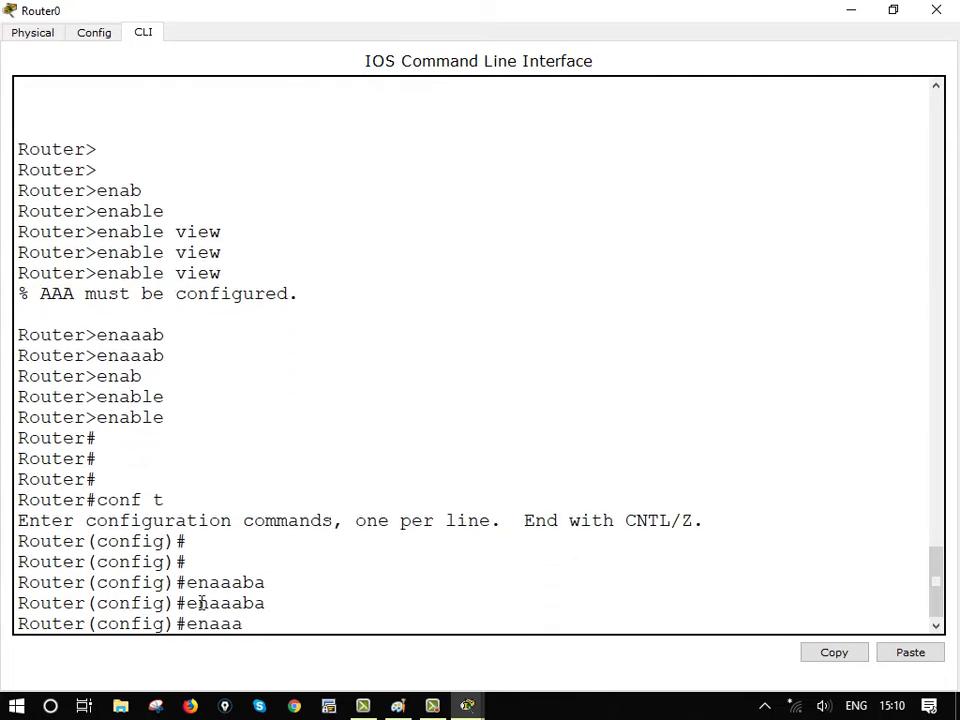
type("b")
key("Tab")
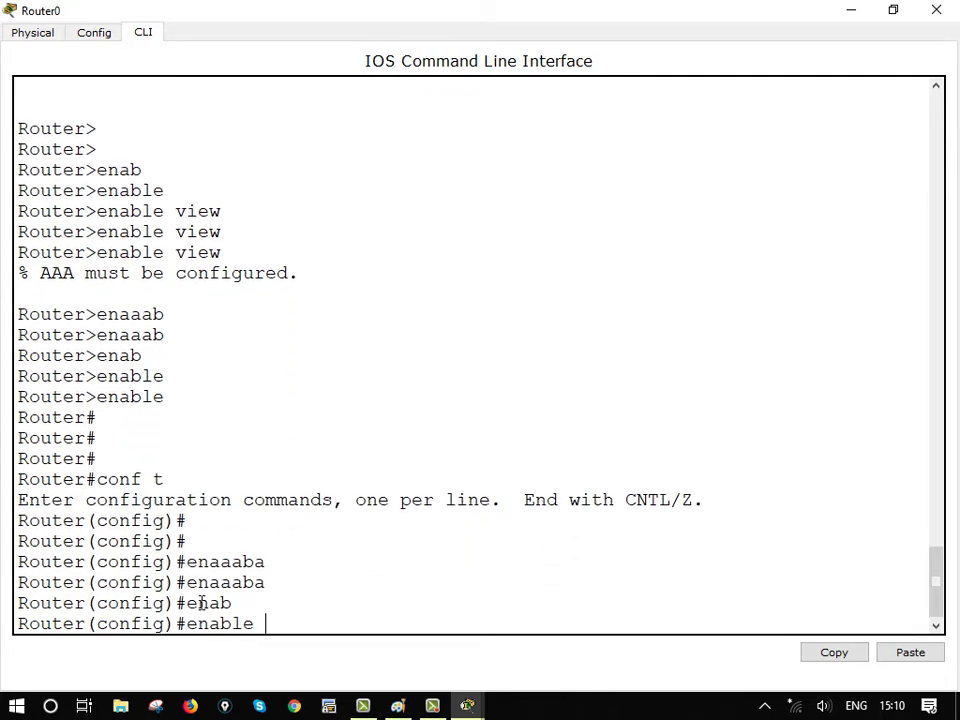
type("sec")
key("Tab")
key("Tab")
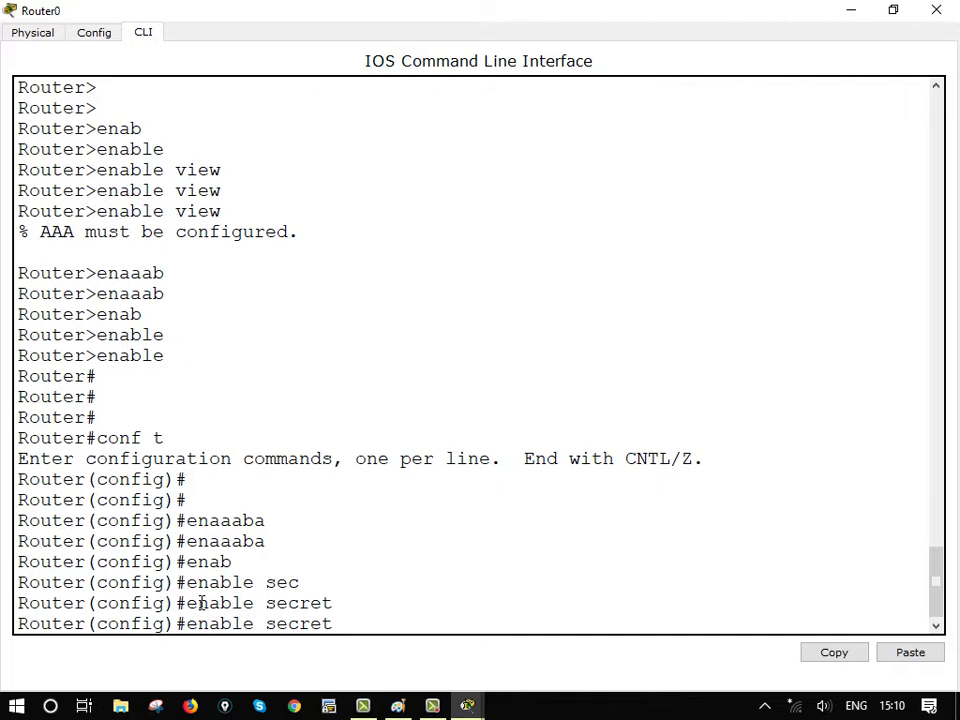
type("aaabcd11")
key("BackSpace")
key("BackSpace")
key("BackSpace")
key("BackSpace")
key("BackSpace")
key("BackSpace")
key("BackSpace")
key("BackSpace")
type("xyz")
type("0987")
key("Return")
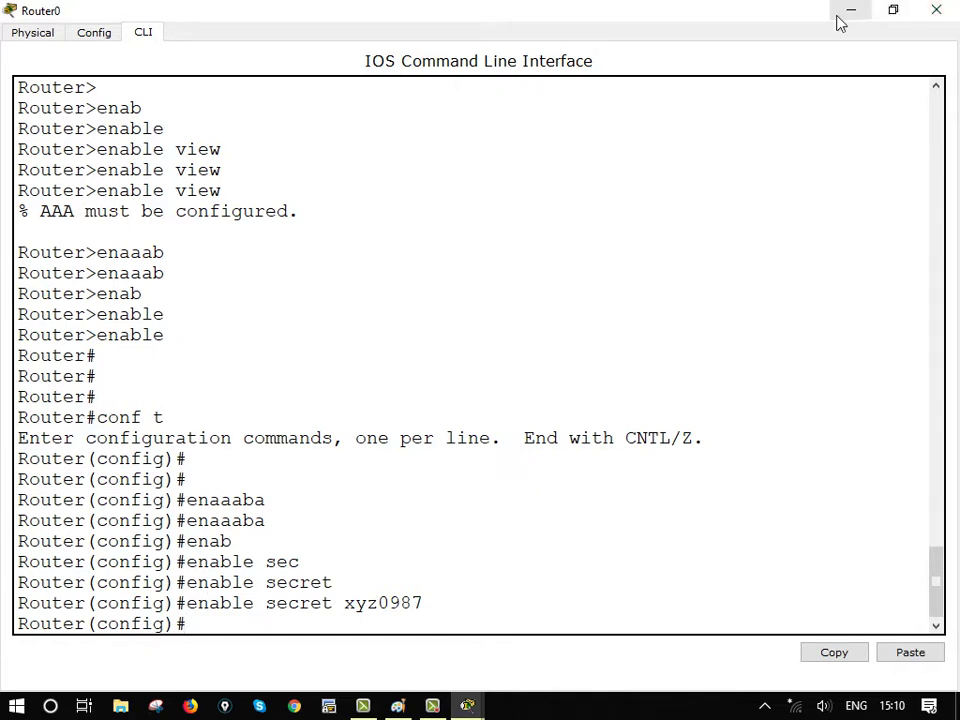
left_click_drag(336, 605, 466, 611)
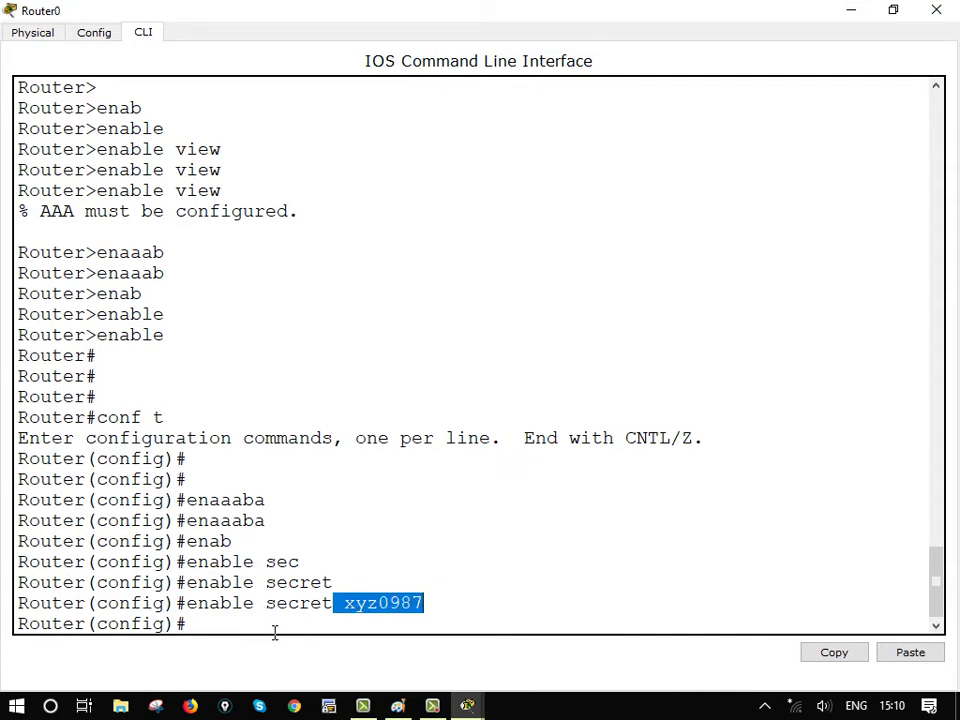
left_click(274, 632)
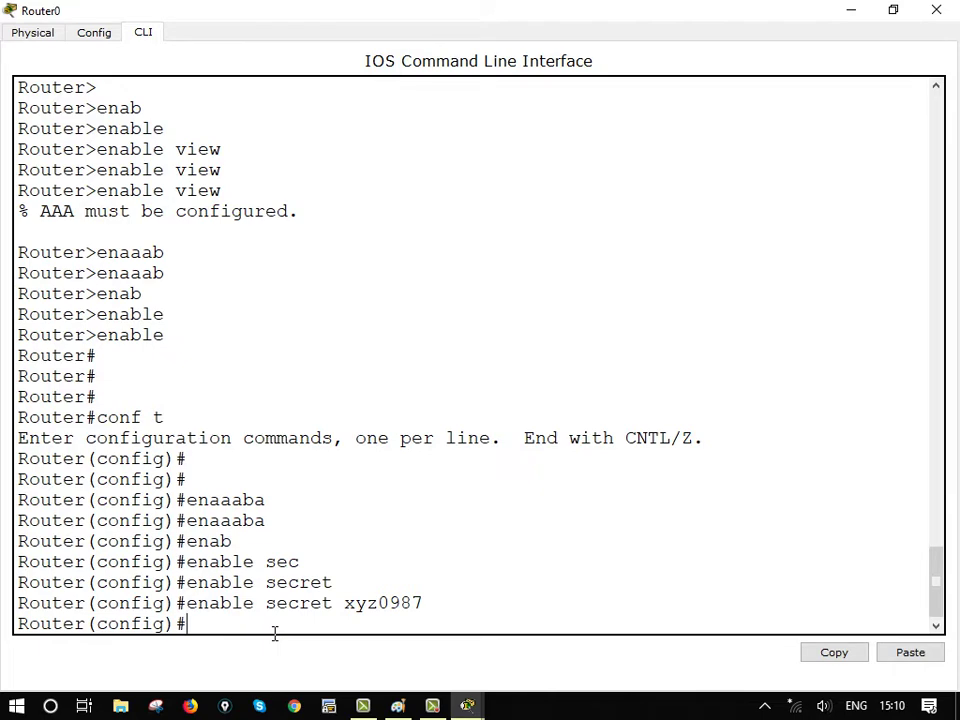
From PC0's telnet session, run en with the new enable secret to reach Router#, then minimize PC0
left_click(866, 12)
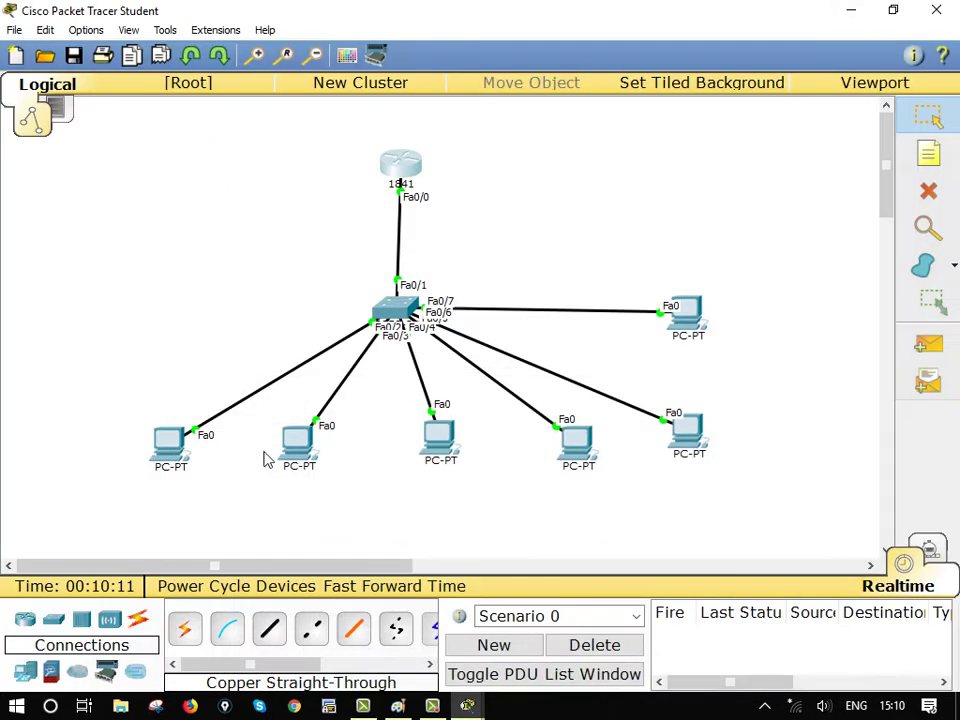
left_click(297, 440)
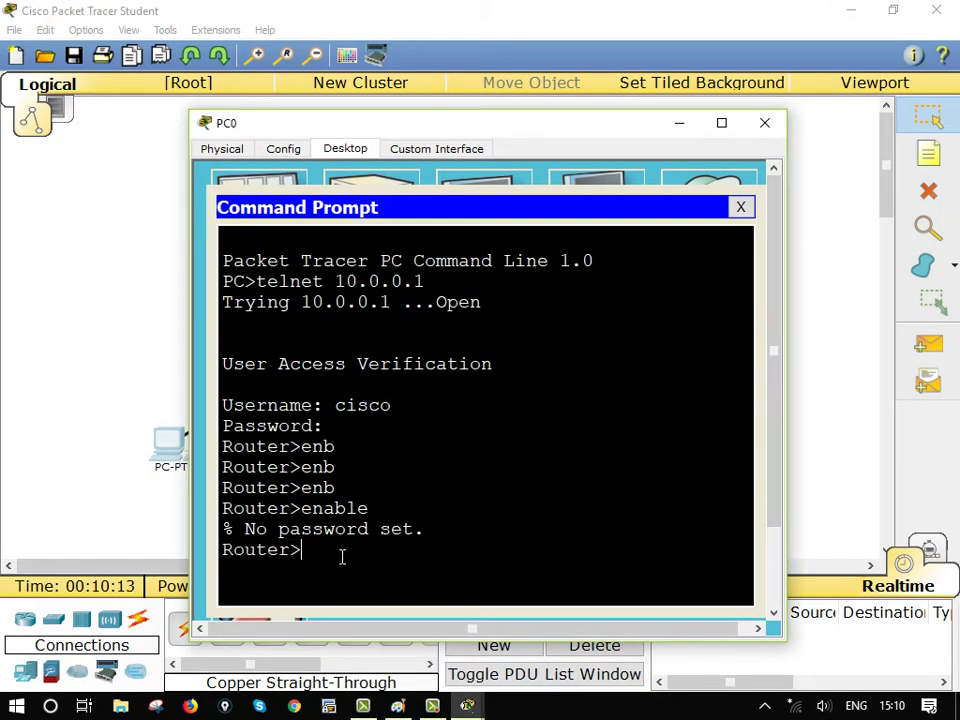
type("en")
key("Return")
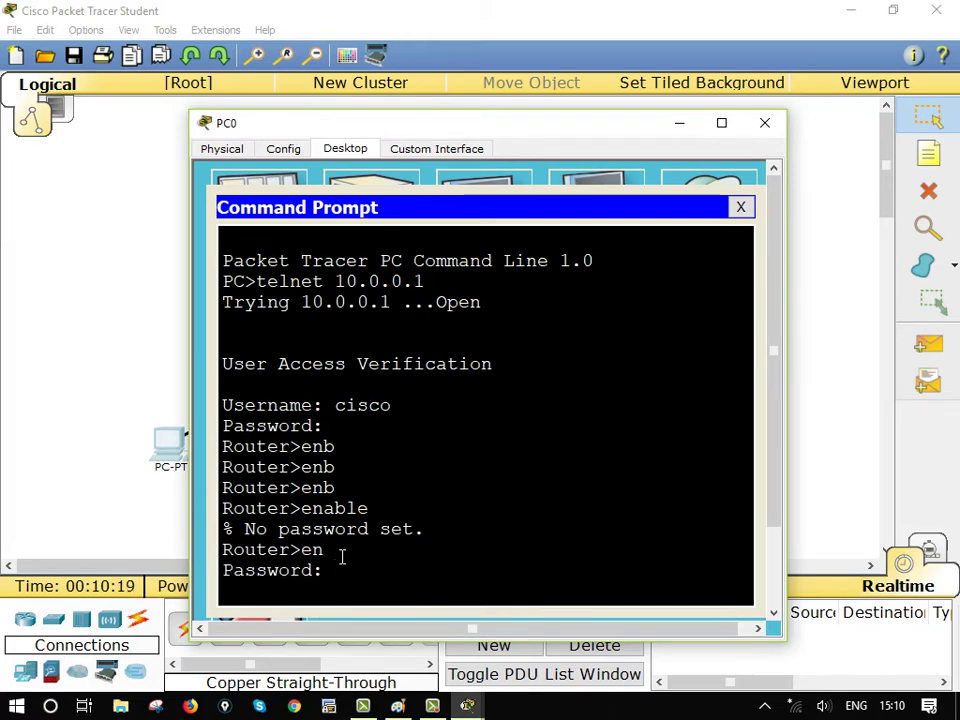
key("Return")
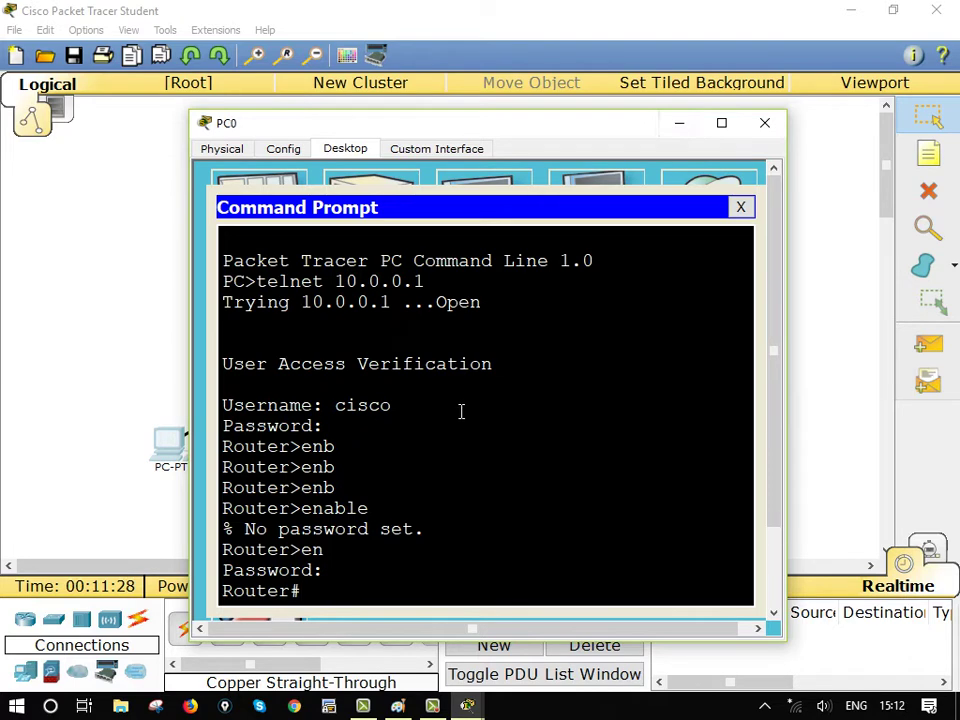
left_click(682, 126)
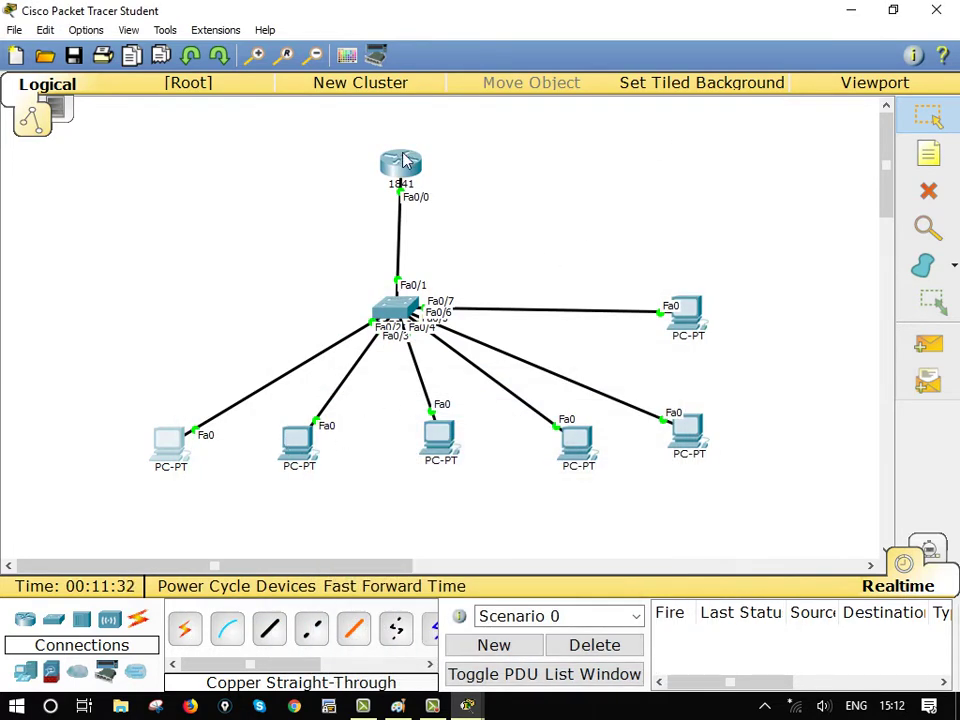
Open Router0's CLI full screen at the configuration prompt
left_click(402, 165)
left_click(721, 123)
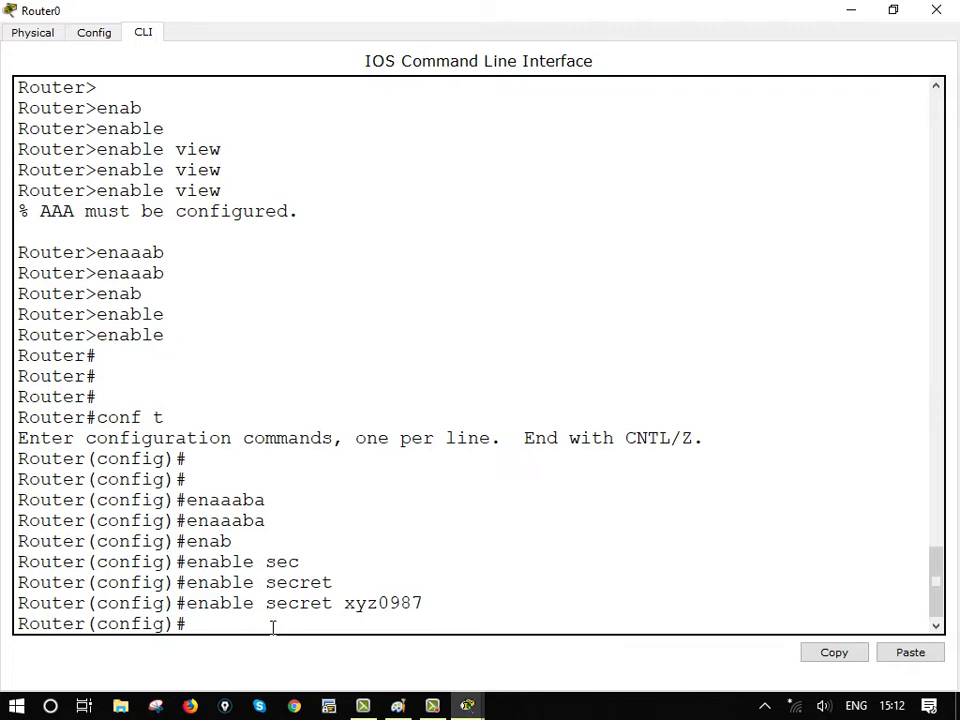
key("Return")
key("Return")
key("Return")
key("Return")
key("Return")
key("Return")
key("Return")
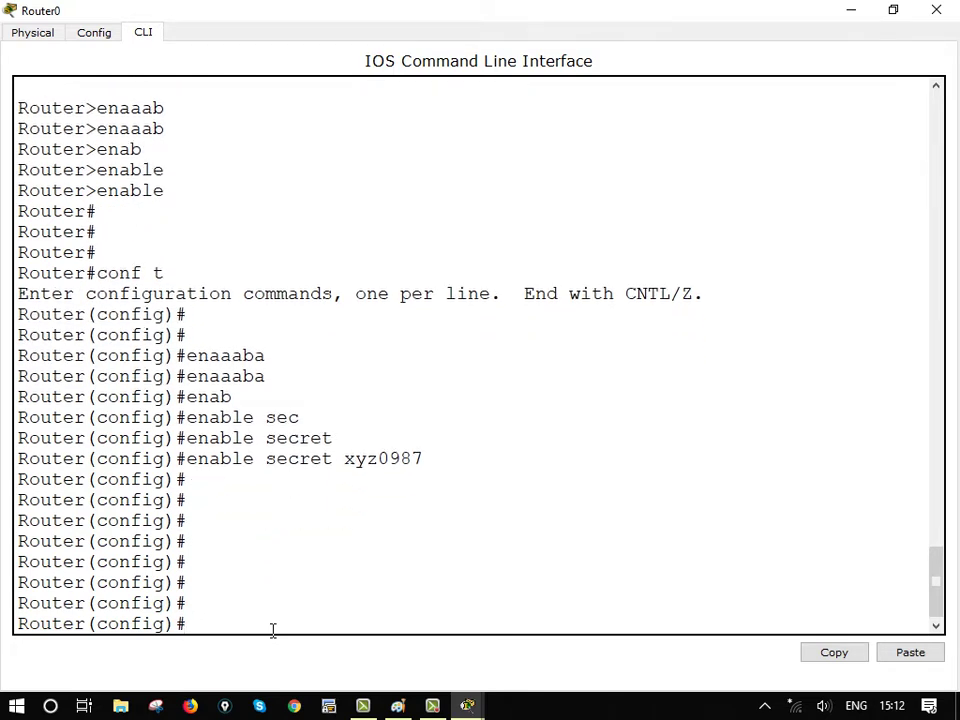
Run crypto key generate rsa and highlight the error demanding a hostname other than Router
type("cry")
key("Tab")
type("key ")
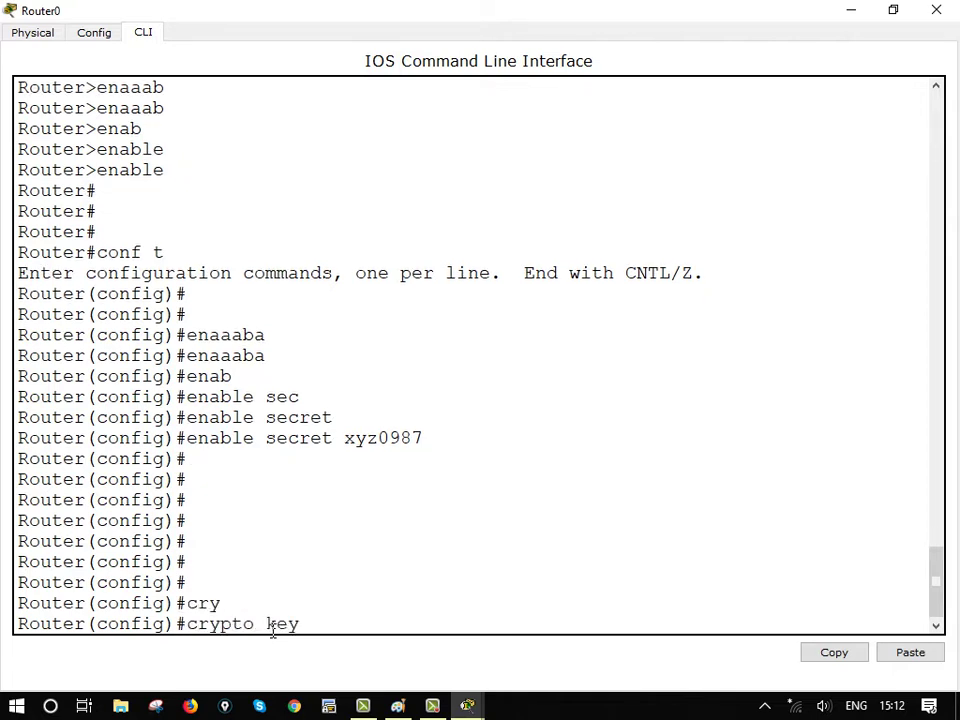
type("gen")
key("Tab")
key("Tab")
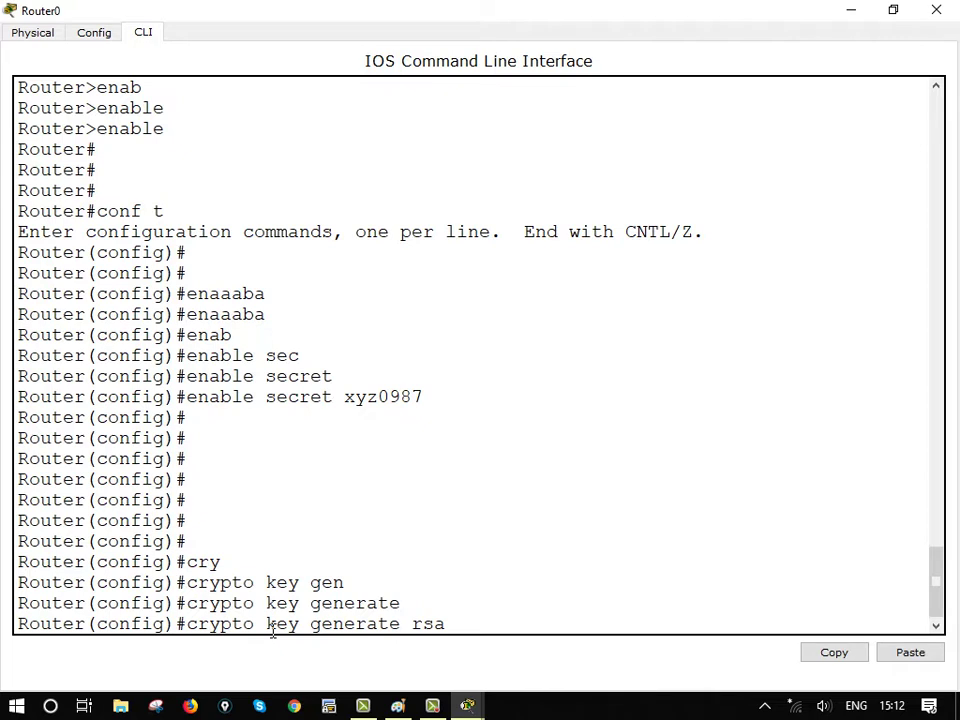
key("Return")
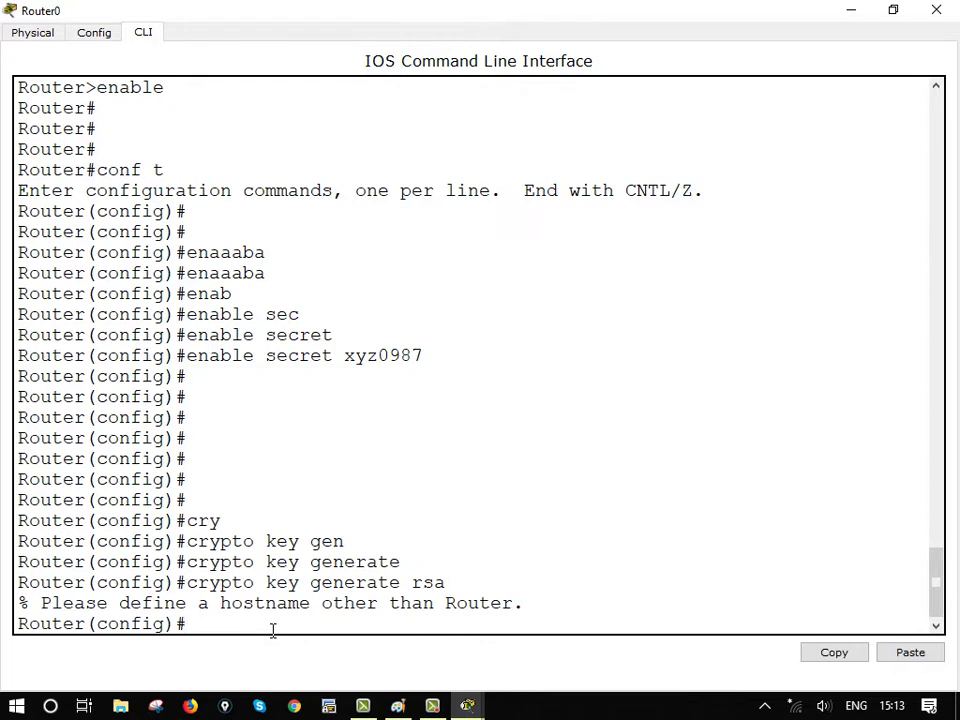
left_click_drag(41, 606, 572, 611)
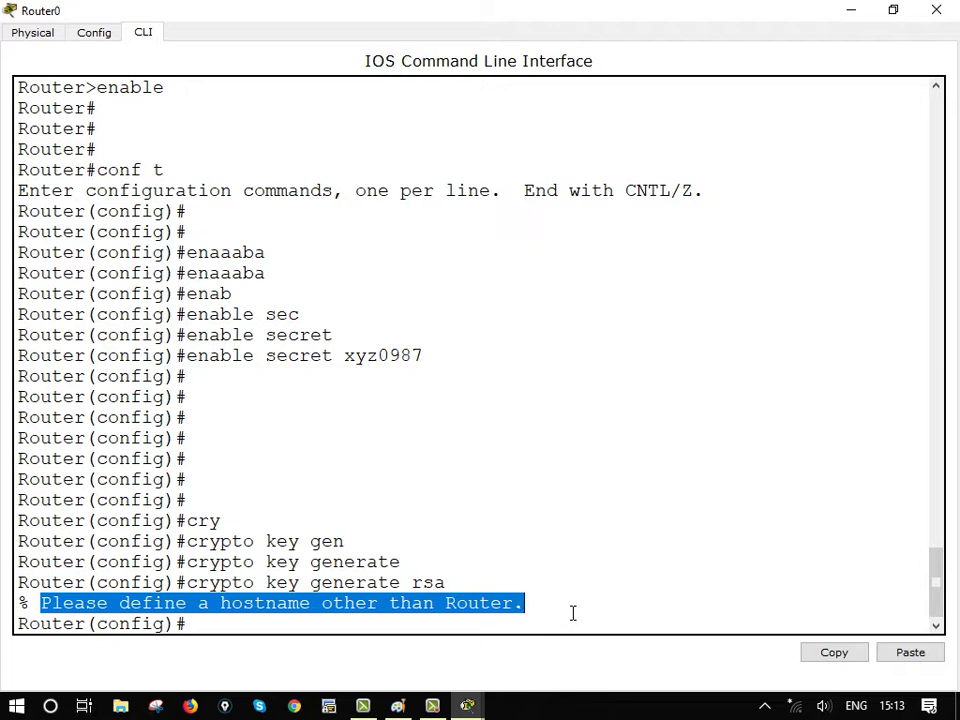
Rename the router to R111, then correct the hostname to R1
key("Return")
key("Return")
key("Return")
key("Return")
type("ho")
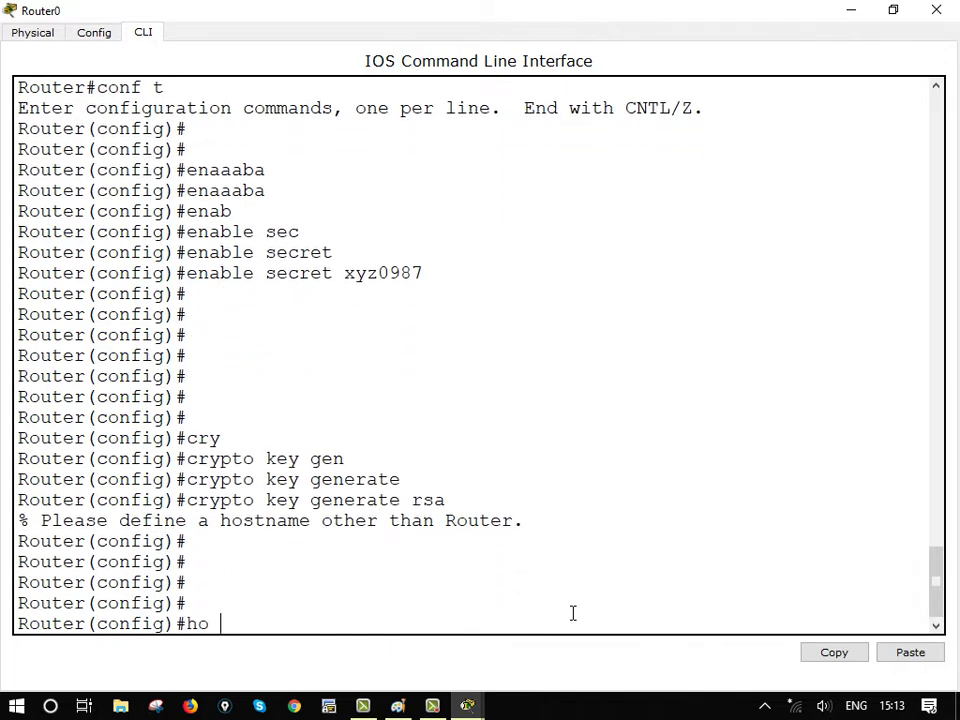
type("R111")
key("Return")
key("Up")
key("BackSpace")
key("BackSpace")
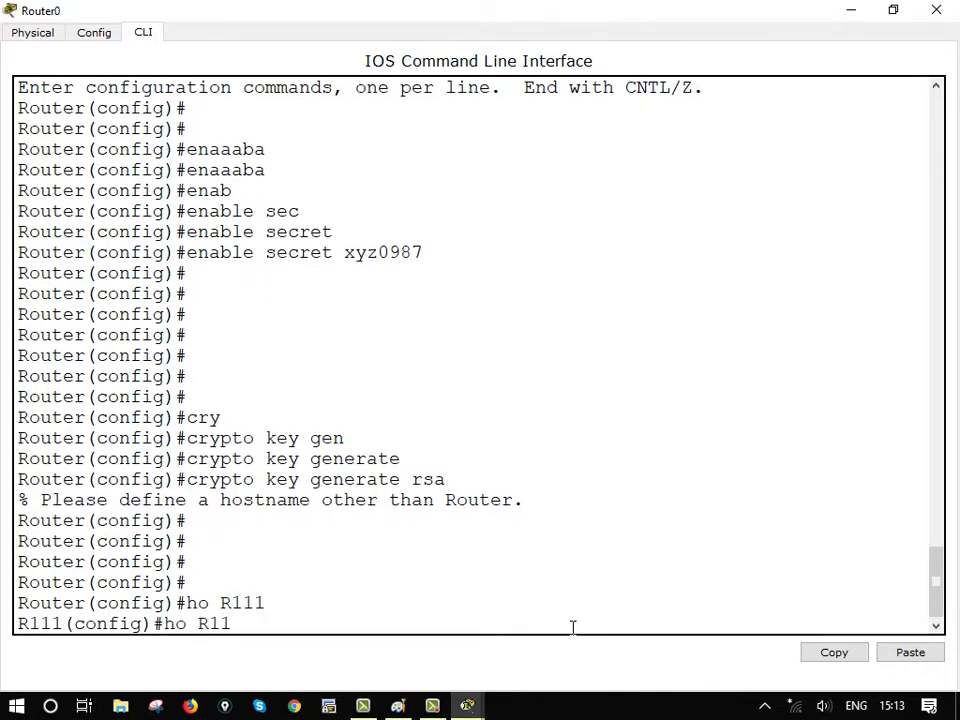
key("Return")
key("Return")
key("Return")
key("Return")
key("Return")
key("Return")
key("Return")
key("Return")
key("Return")
key("Return")
key("Return")
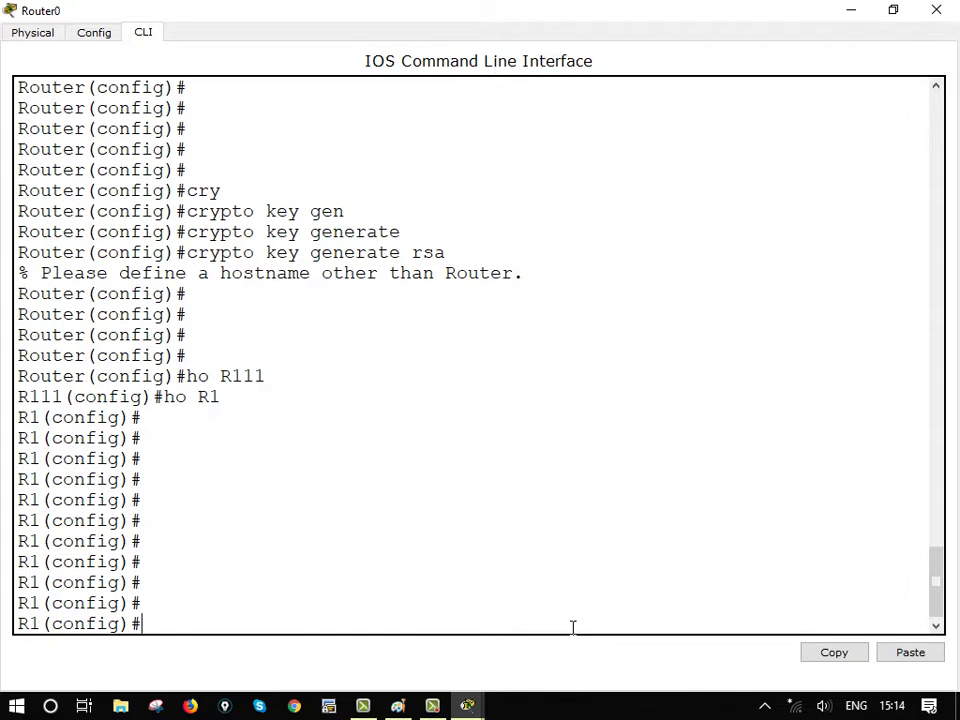
Rerun crypto key generate rsa, which now asks for a domain name
key("Return")
key("Return")
key("Return")
key("Return")
key("Return")
key("Return")
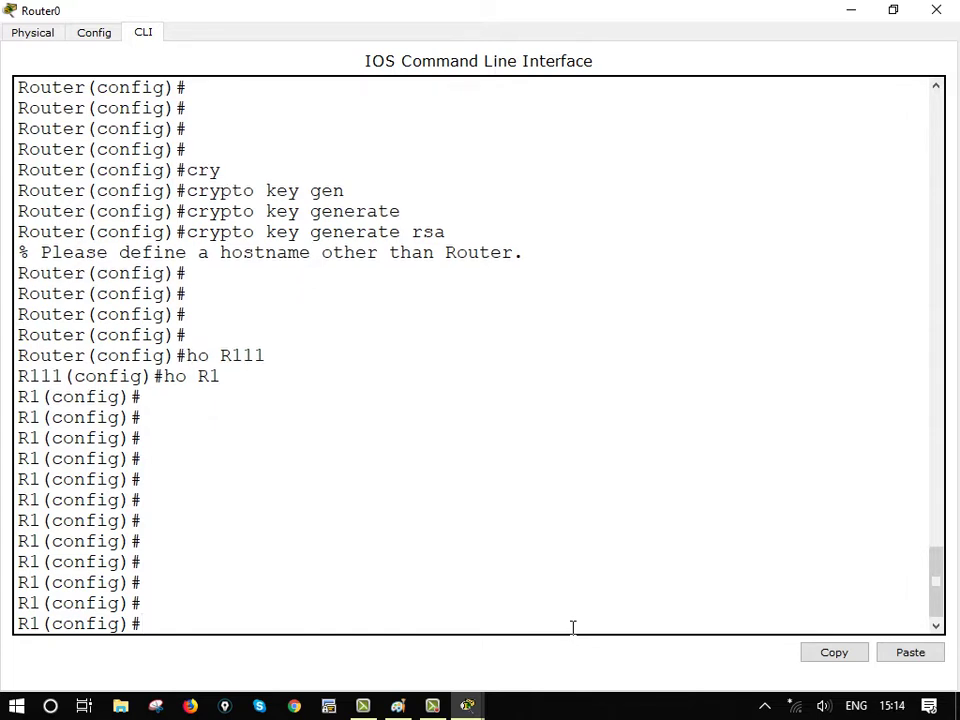
key("Return")
key("Return")
key("Return")
key("Return")
key("Return")
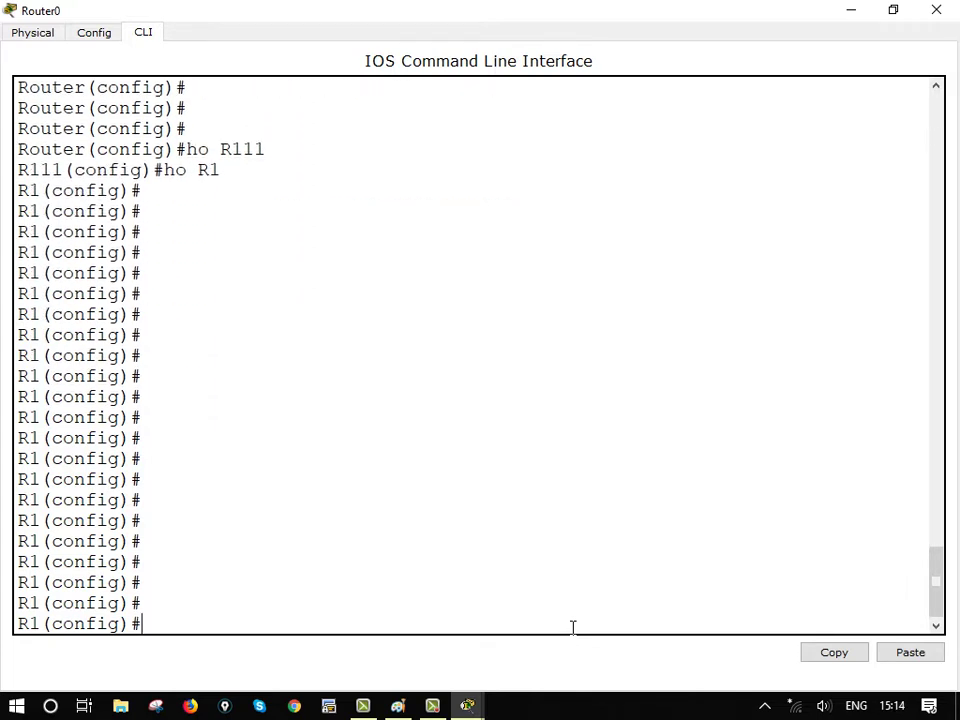
key("Up")
key("Up")
key("Up")
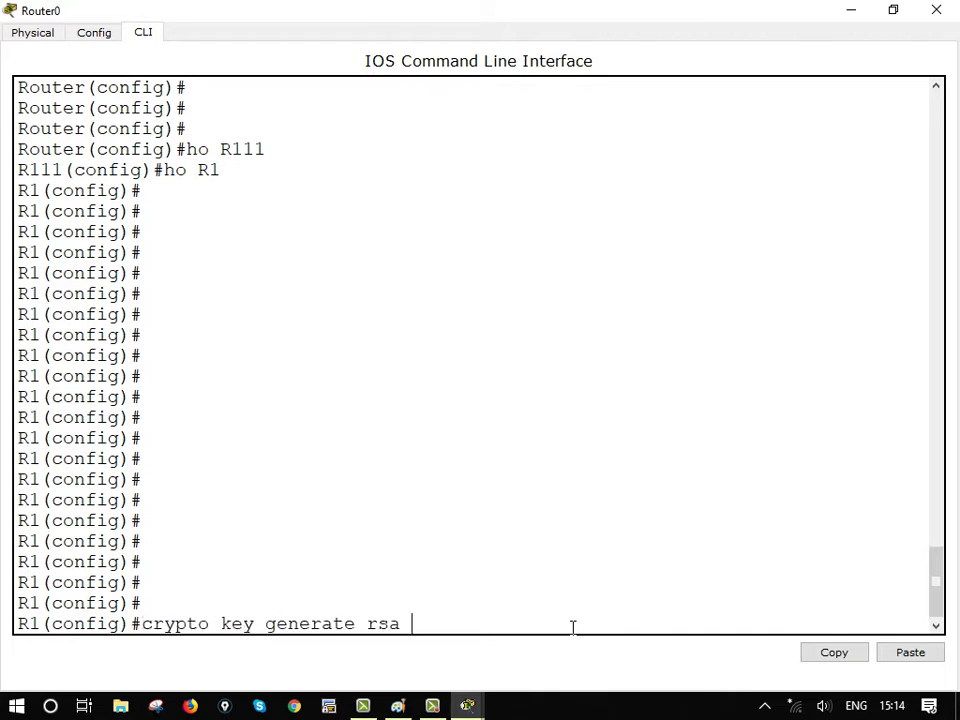
key("Return")
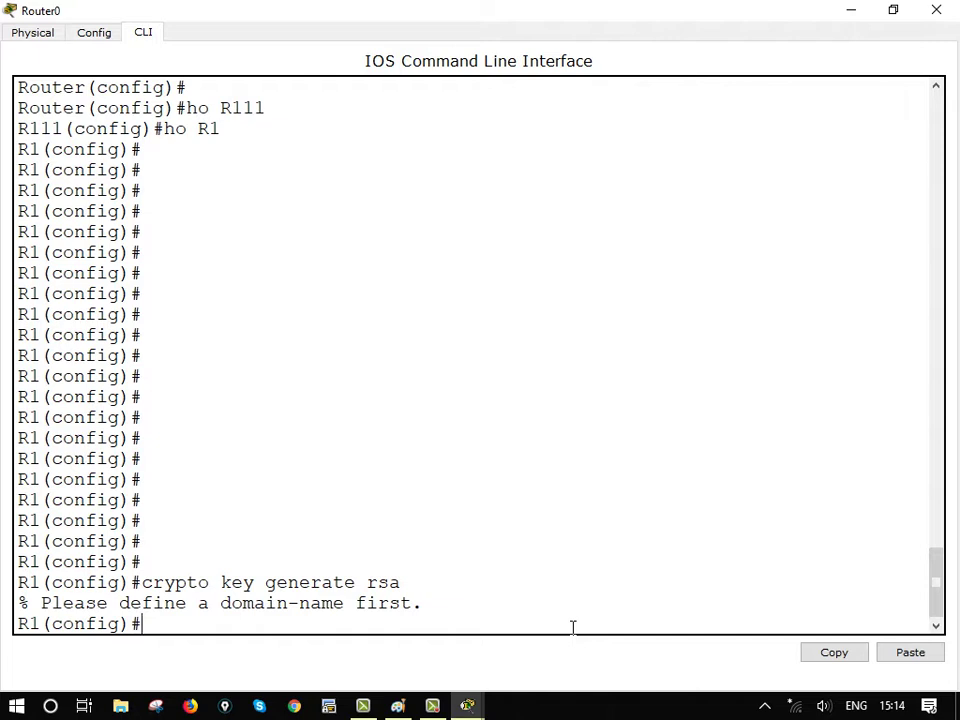
Enter ip domain name xyz, correcting the misspelled keywords along the way
type("ip domin")
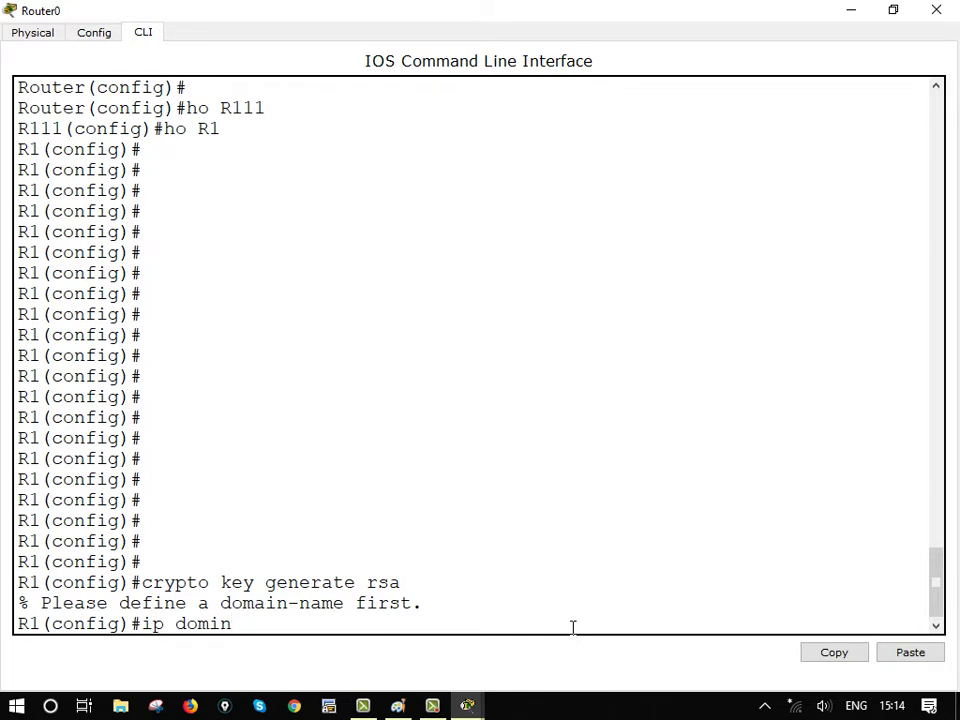
type(" nam")
key("Tab")
key("Tab")
key("BackSpace")
key("BackSpace")
key("BackSpace")
key("BackSpace")
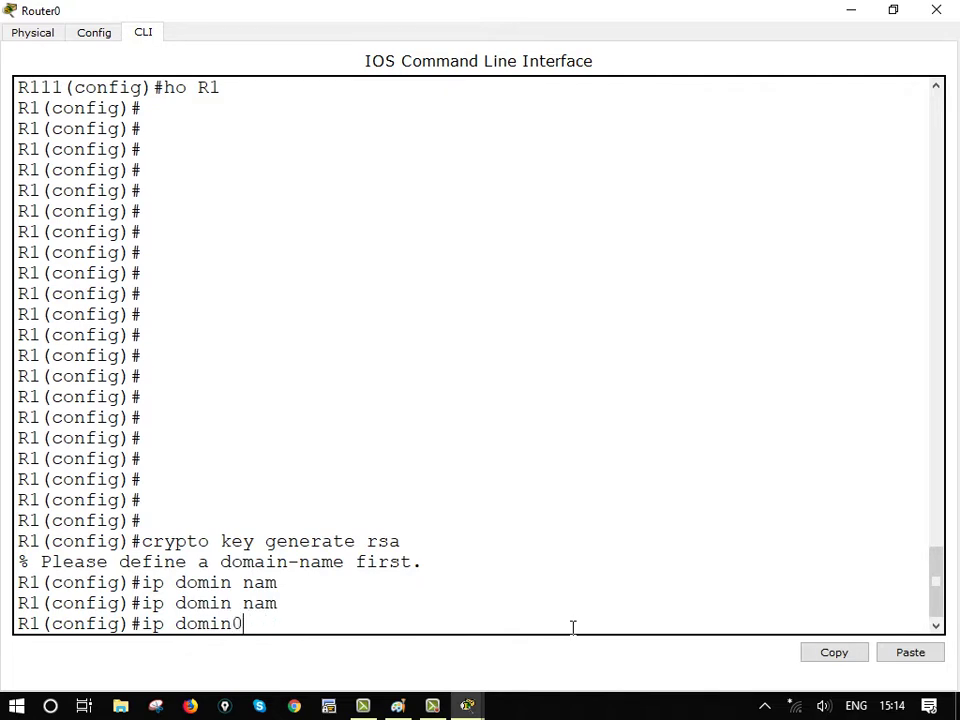
type("-")
key("Tab")
type("naam")
key("Tab")
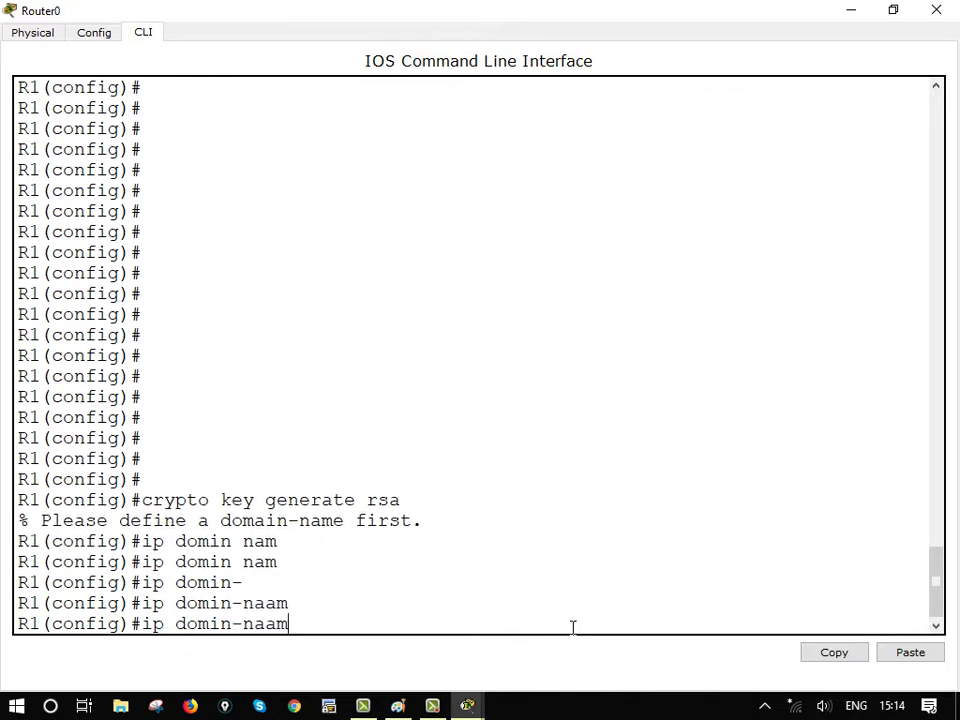
key("Tab")
key("BackSpace")
key("BackSpace")
type("me")
key("Tab")
key("Tab")
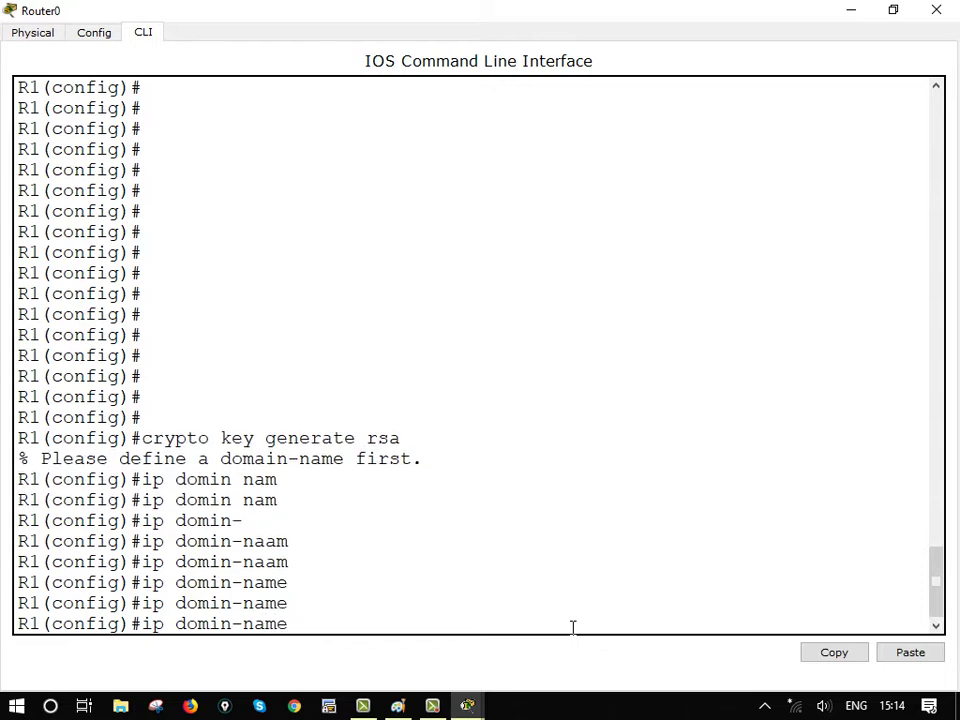
type("ci")
key("BackSpace")
key("BackSpace")
key("BackSpace")
key("BackSpace")
key("BackSpace")
key("BackSpace")
key("BackSpace")
key("BackSpace")
key("BackSpace")
key("BackSpace")
key("BackSpace")
type("maaain")
key("BackSpace")
key("BackSpace")
key("BackSpace")
key("BackSpace")
type("in")
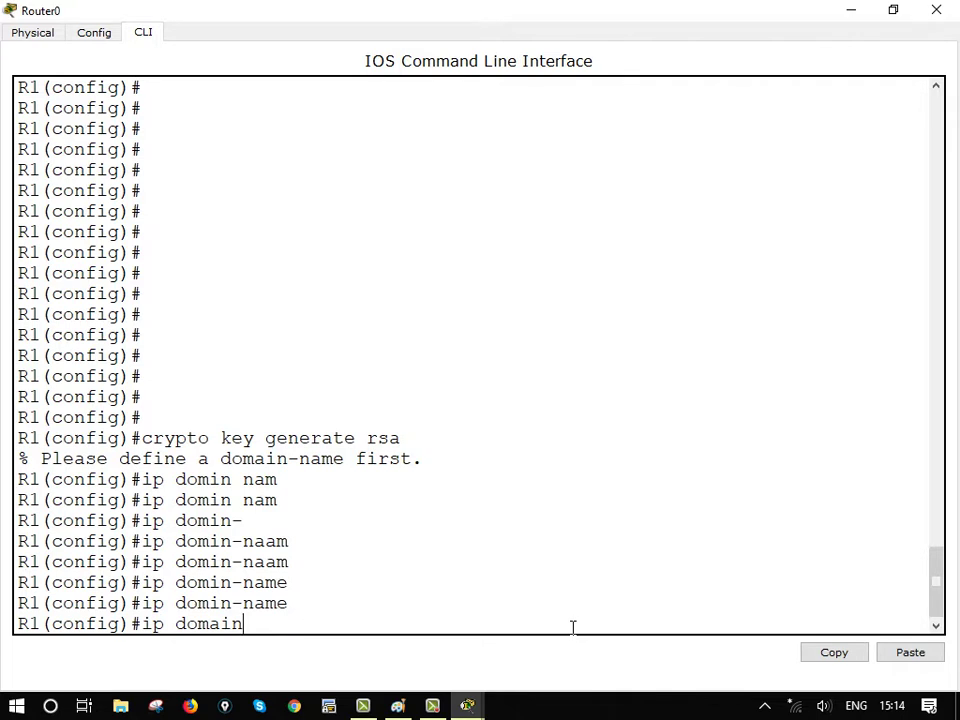
type("naame")
key("BackSpace")
key("BackSpace")
key("BackSpace")
type("me")
type("xyz")
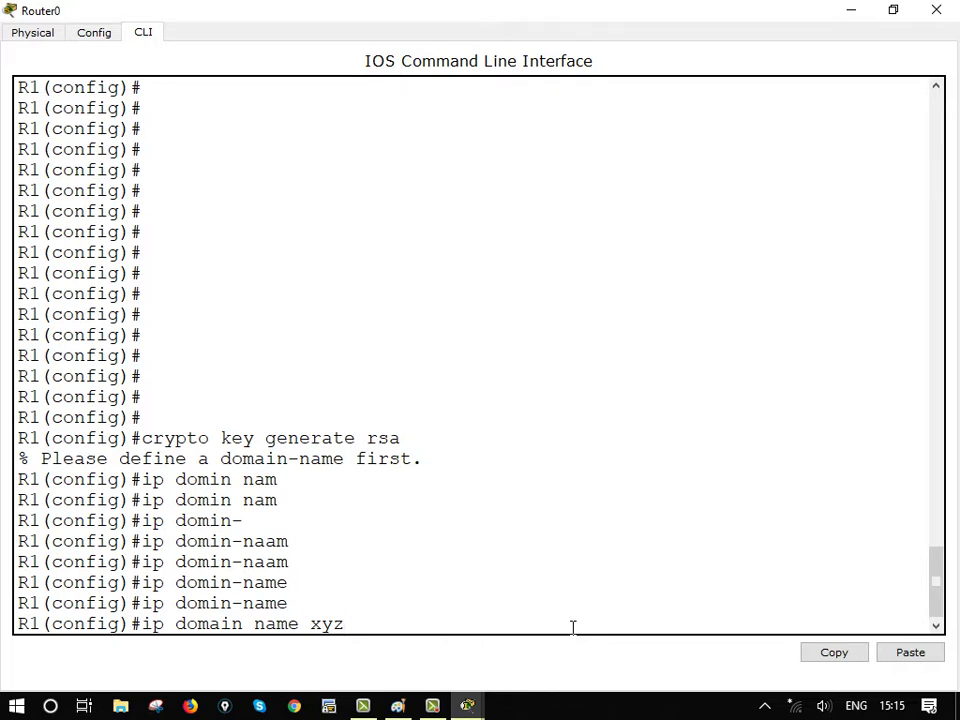
key("Return")
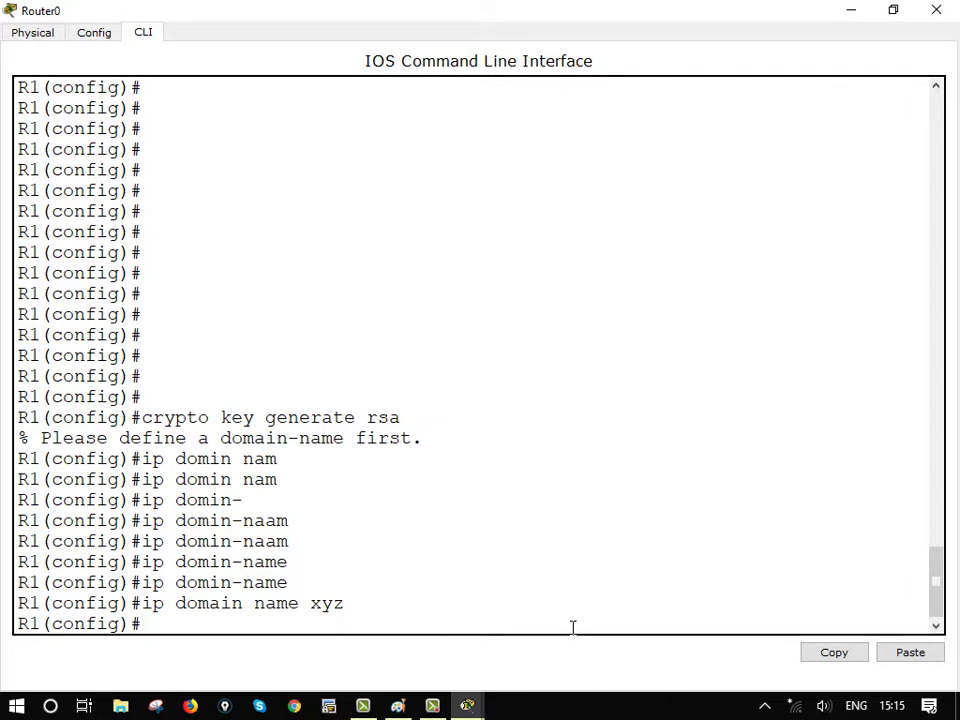
Recall crypto key generate rsa from history and run it, naming the keys R1.xyz
key("Return")
key("Return")
key("Up")
key("Up")
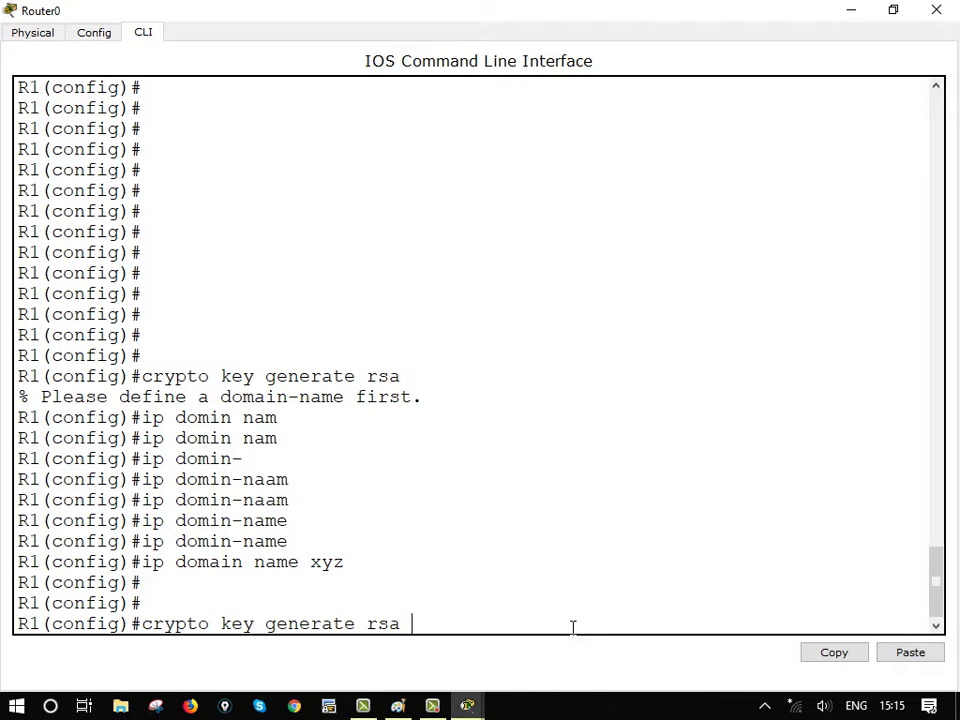
key("Up")
key("Up")
key("Up")
key("Up")
key("Up")
key("Up")
key("Up")
key("Up")
key("Up")
key("Up")
key("Up")
key("Up")
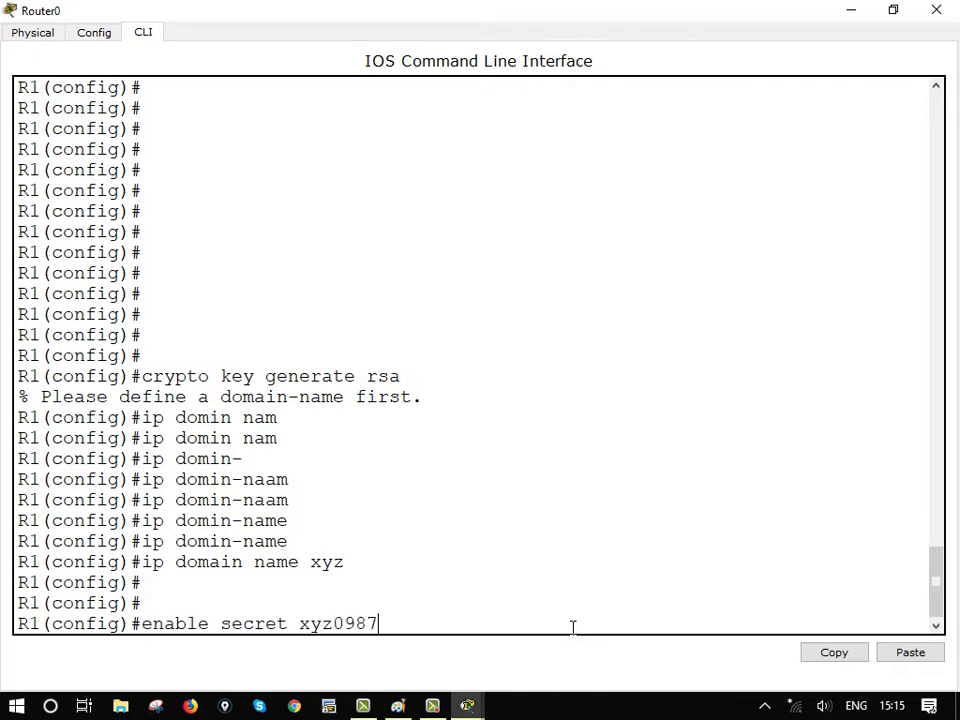
key("Down")
key("Down")
key("Down")
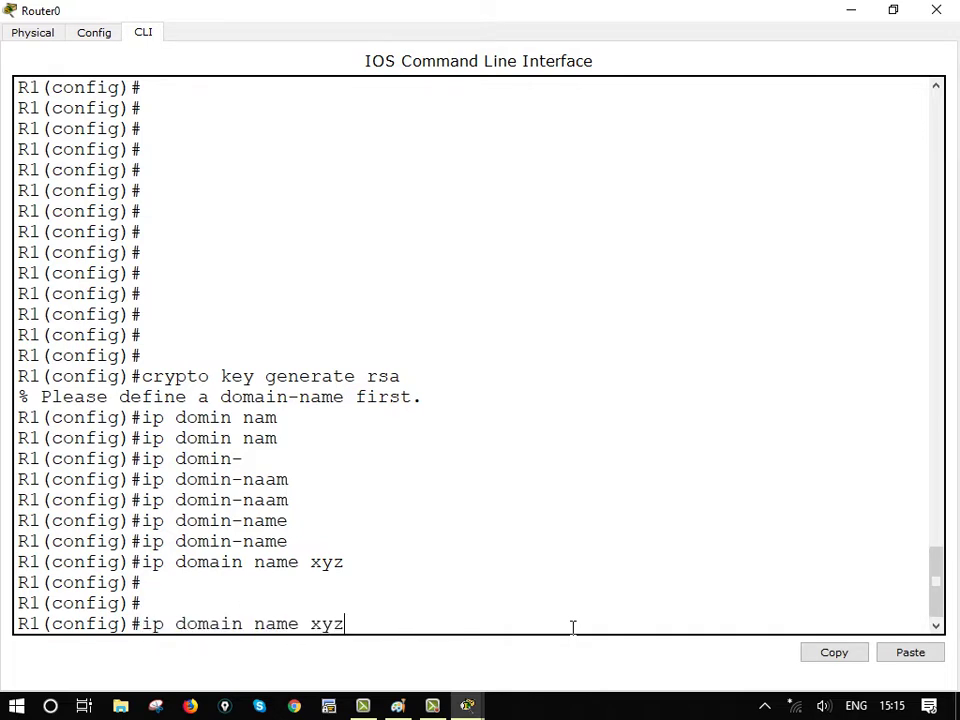
key("Down")
key("Up")
key("Up")
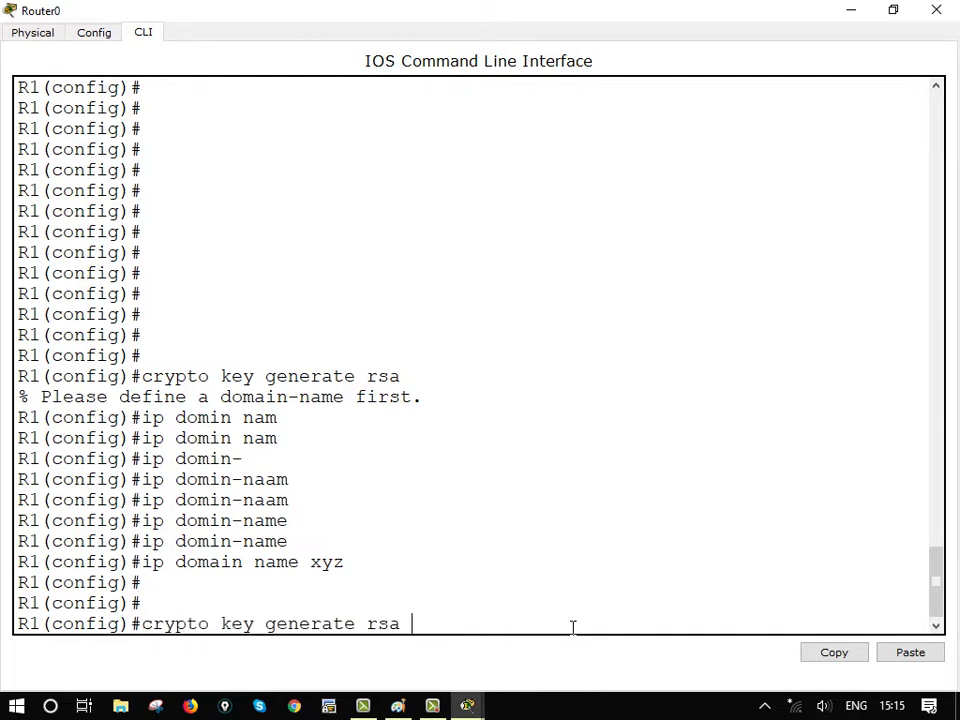
key("Return")
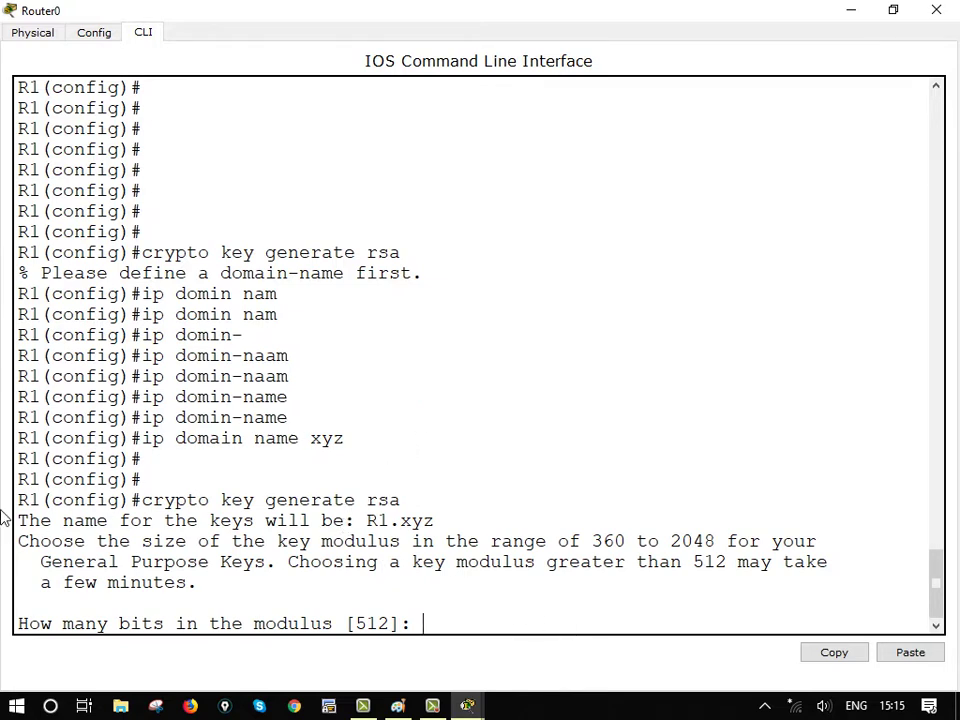
left_click_drag(19, 520, 461, 540)
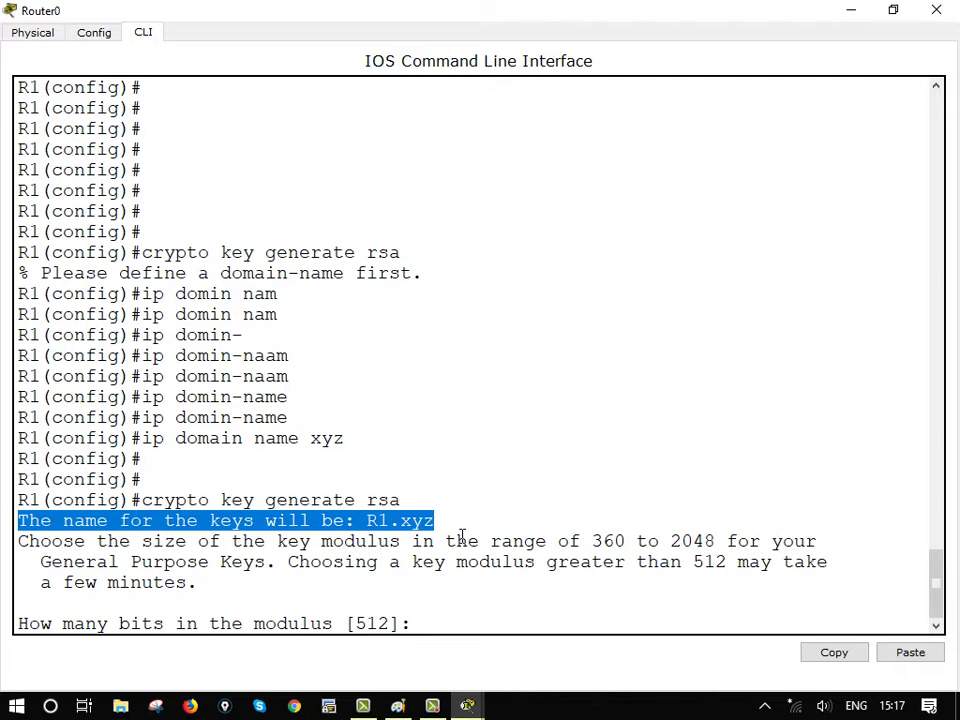
left_click_drag(18, 541, 754, 583)
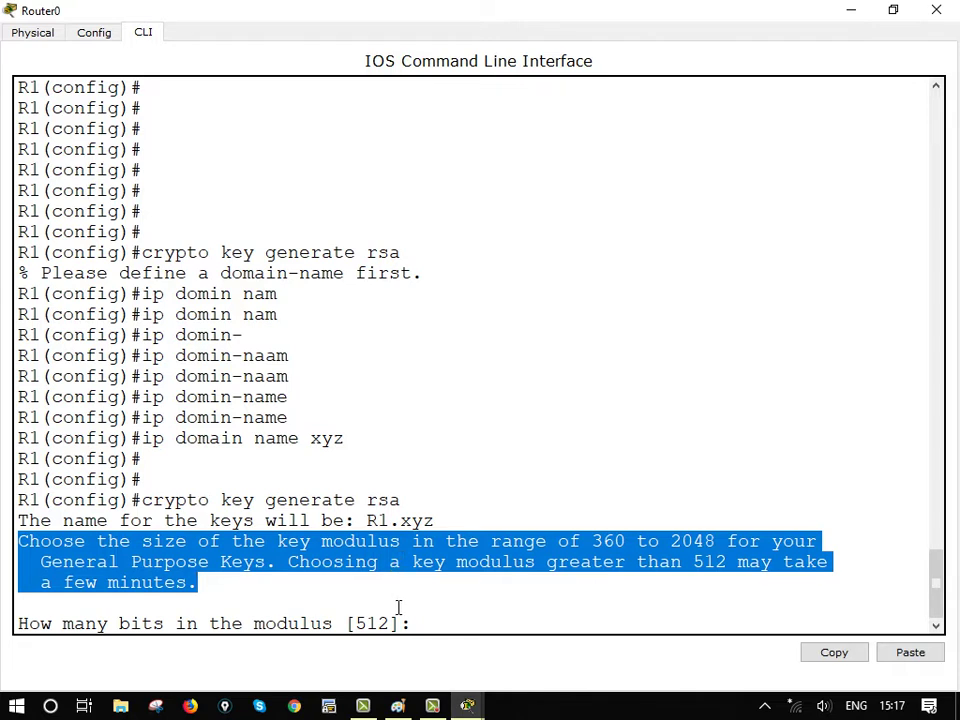
left_click(169, 610)
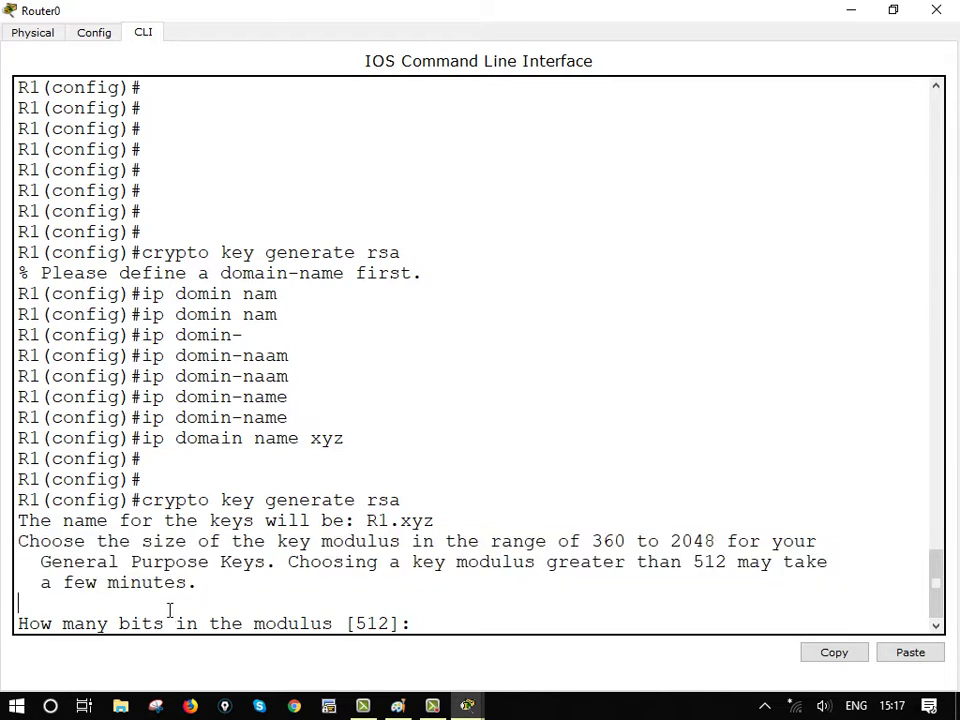
Highlight the 360-bit minimum and the modulus size question, then clear the highlight on default 512
double_click(602, 550)
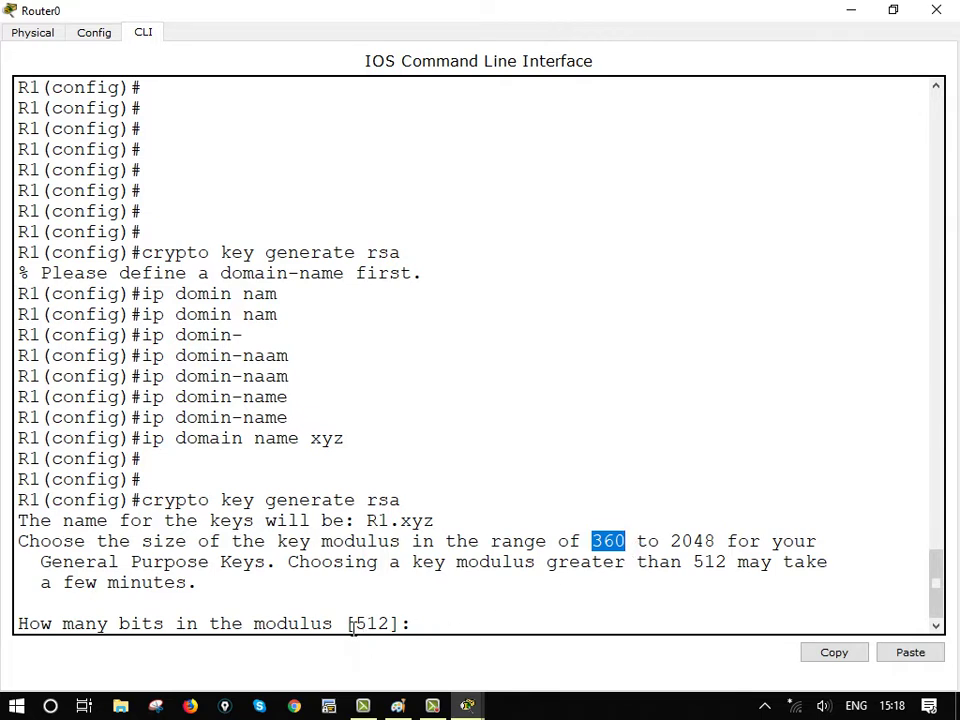
left_click_drag(24, 628, 399, 628)
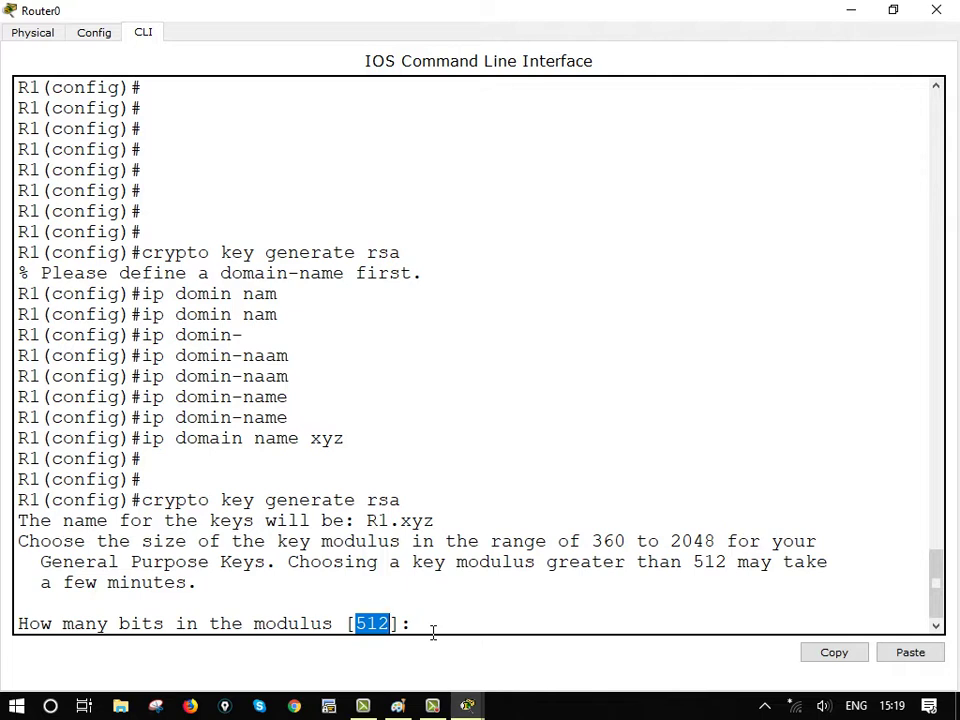
left_click(438, 632)
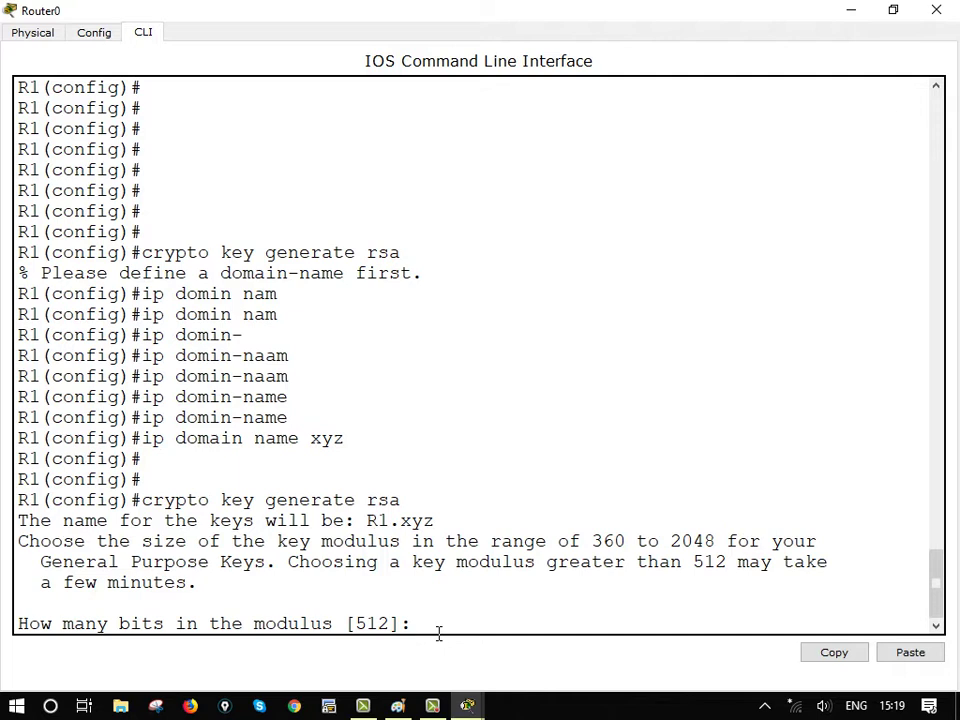
type("7")
type("68")
Answer 761 for the modulus size and generate the RSA keys, enabling SSH 1.5
key("BackSpace")
type("8")
key("BackSpace")
type("7")
key("BackSpace")
type("111")
key("BackSpace")
key("BackSpace")
key("Return")
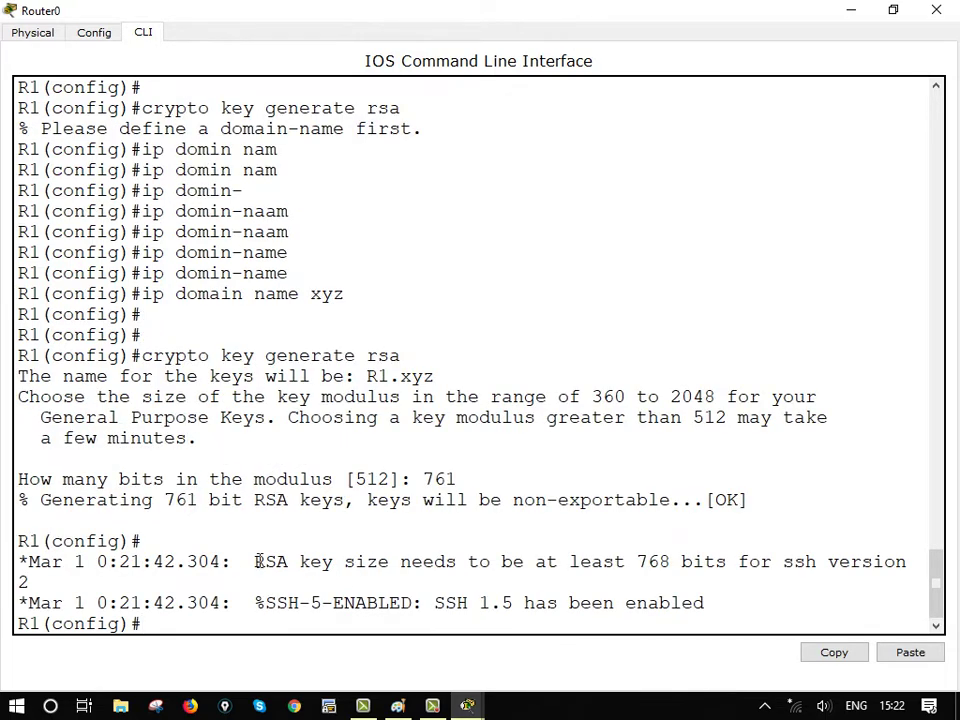
Highlight the warning that SSH version 2 needs RSA keys of at least 768 bits
left_click_drag(253, 567, 390, 589)
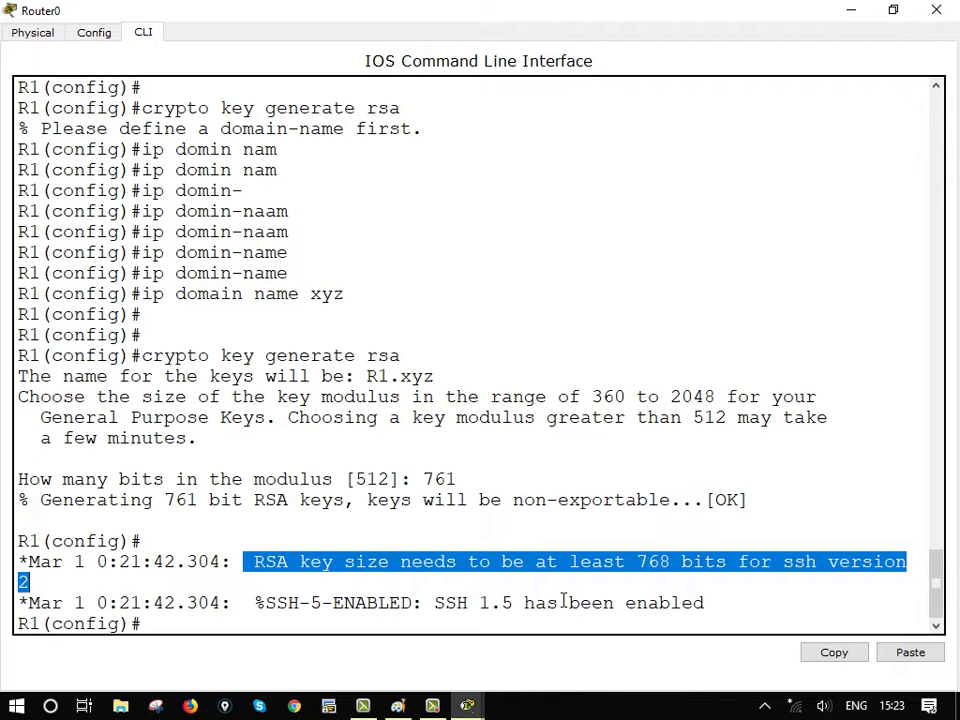
Leave global configuration mode to return to the R1# prompt
key("Return")
key("Return")
key("Return")
key("Return")
key("Return")
key("Return")
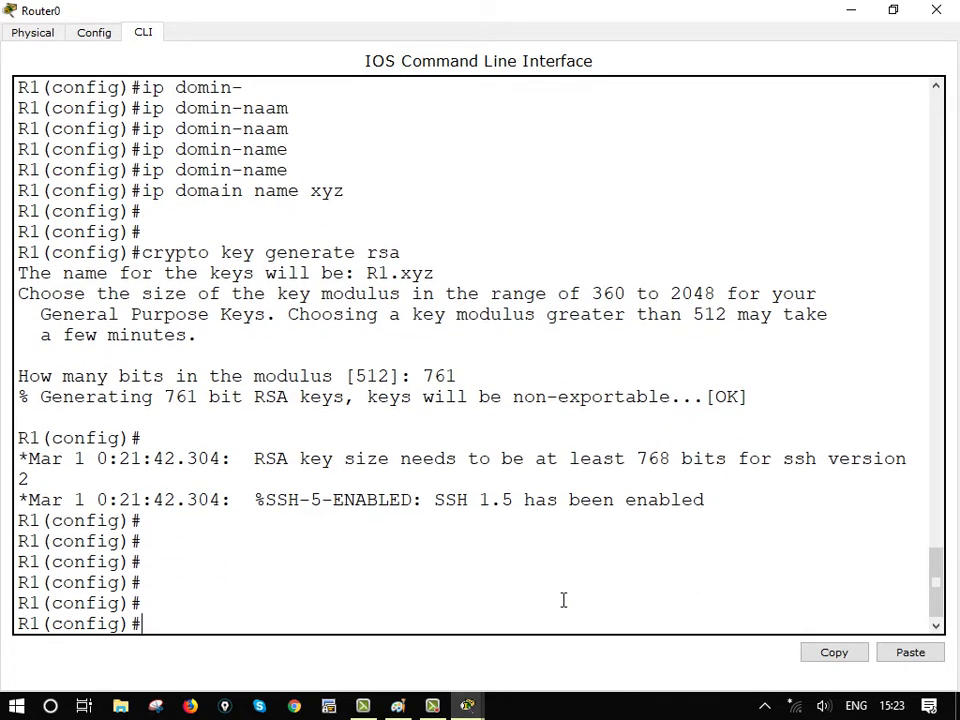
key("Return")
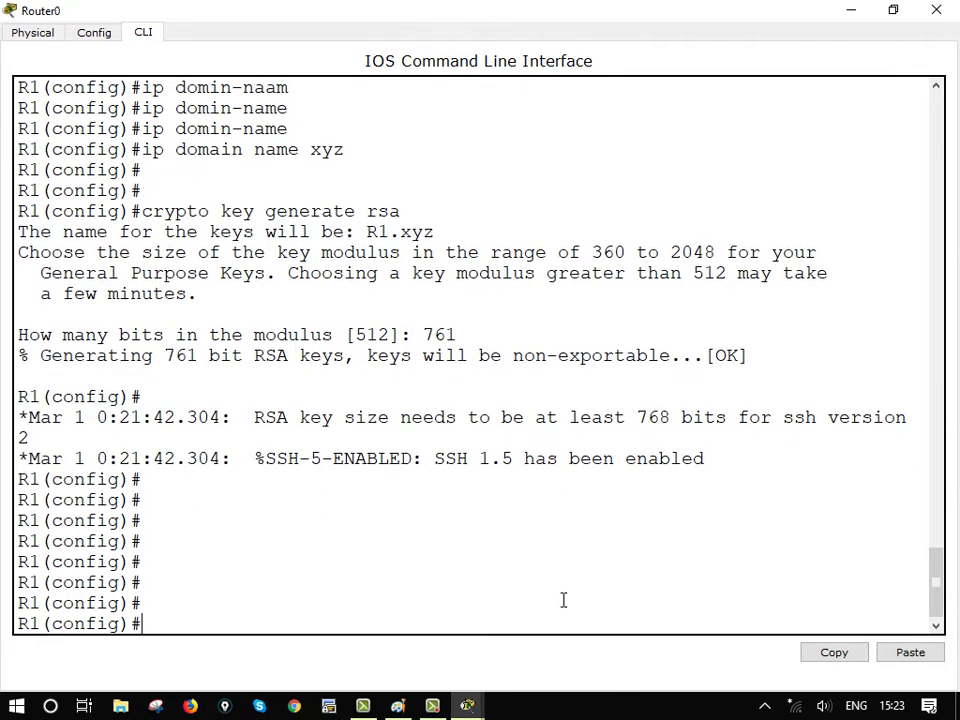
key("ctrl+z")
key("Return")
key("Return")
key("Return")
key("Return")
key("Return")
Run sh crypto key mypubkey rsa to list R1's RSA public keys
type("sh cry")
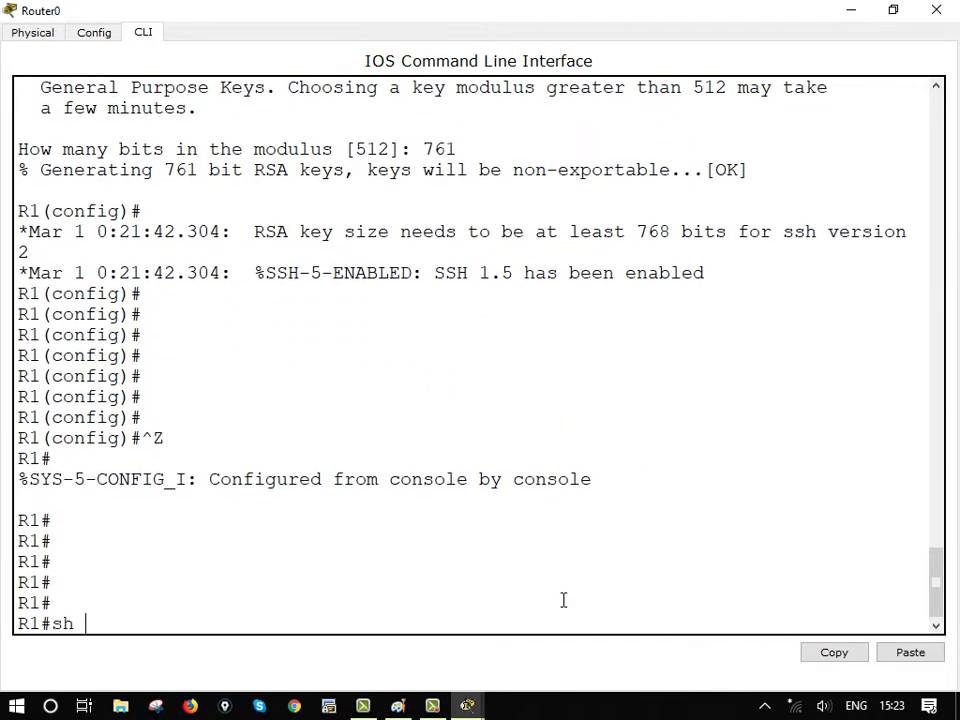
key("Tab")
key("Tab")
key("Tab")
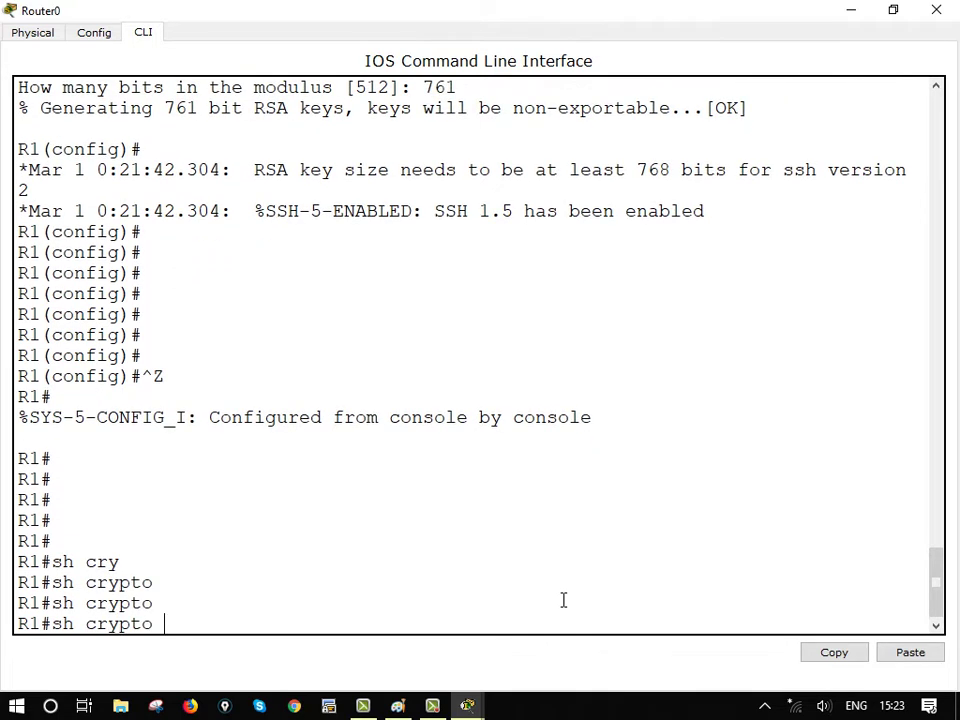
type("key myp")
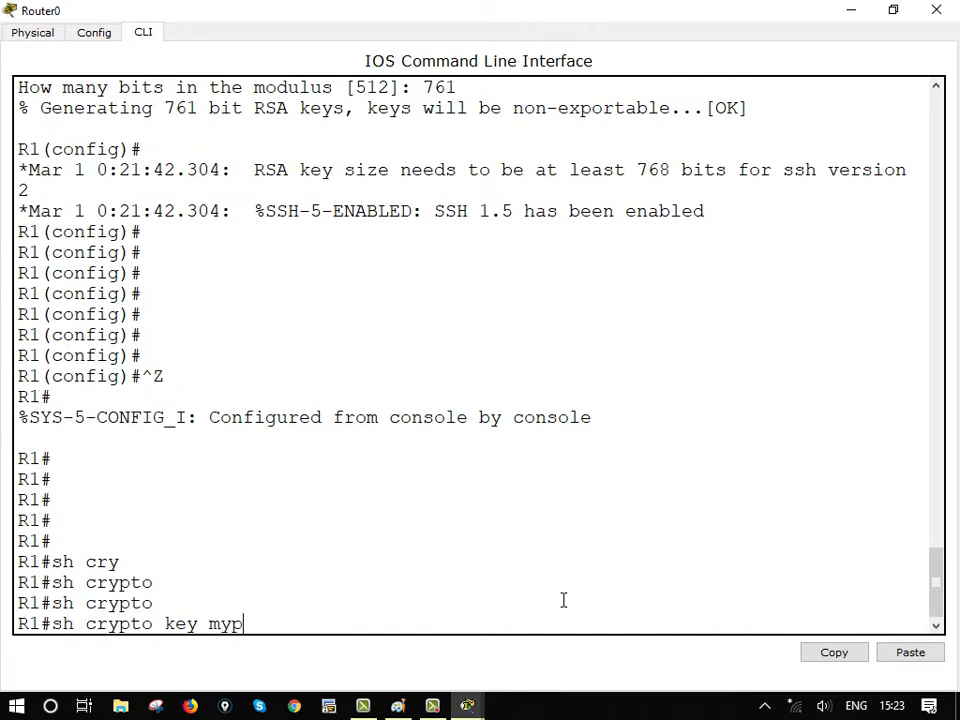
type("ubkey rsa")
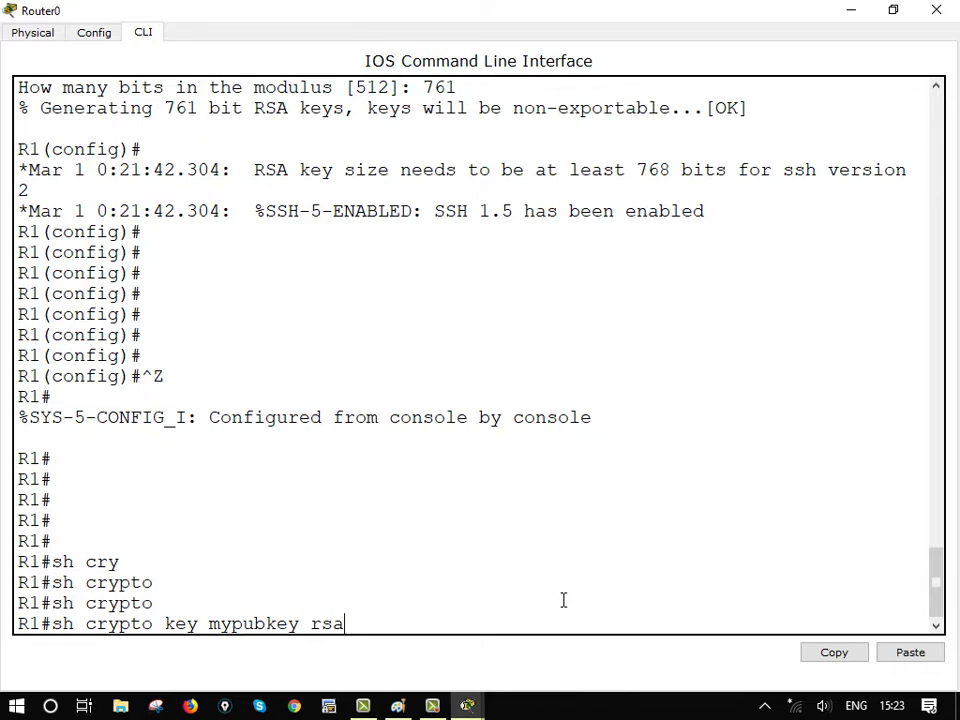
key("Return")
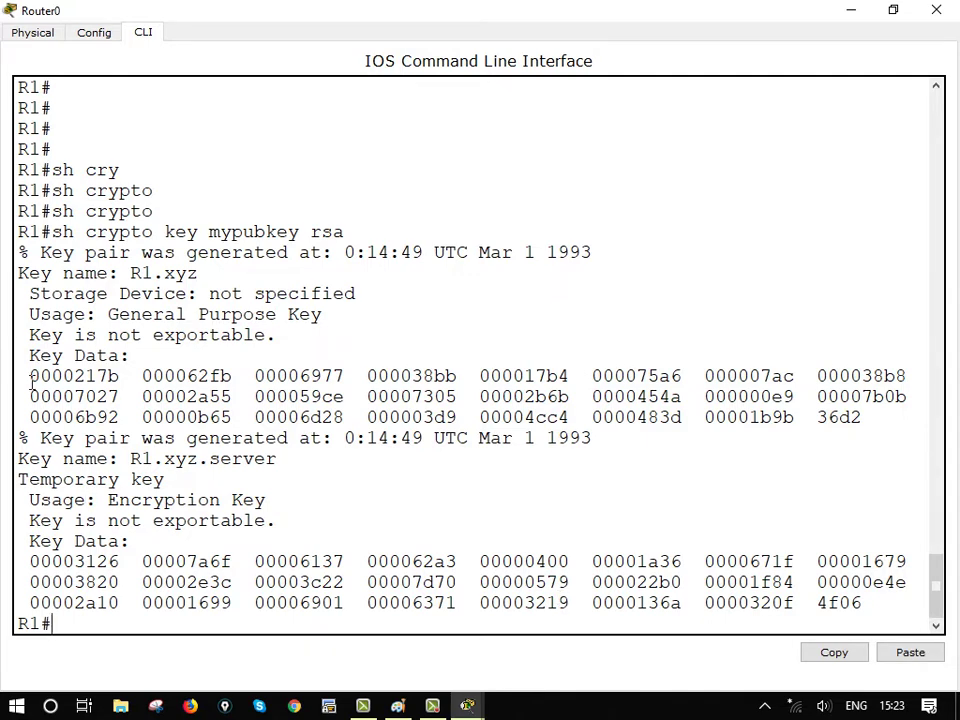
left_click_drag(30, 381, 911, 422)
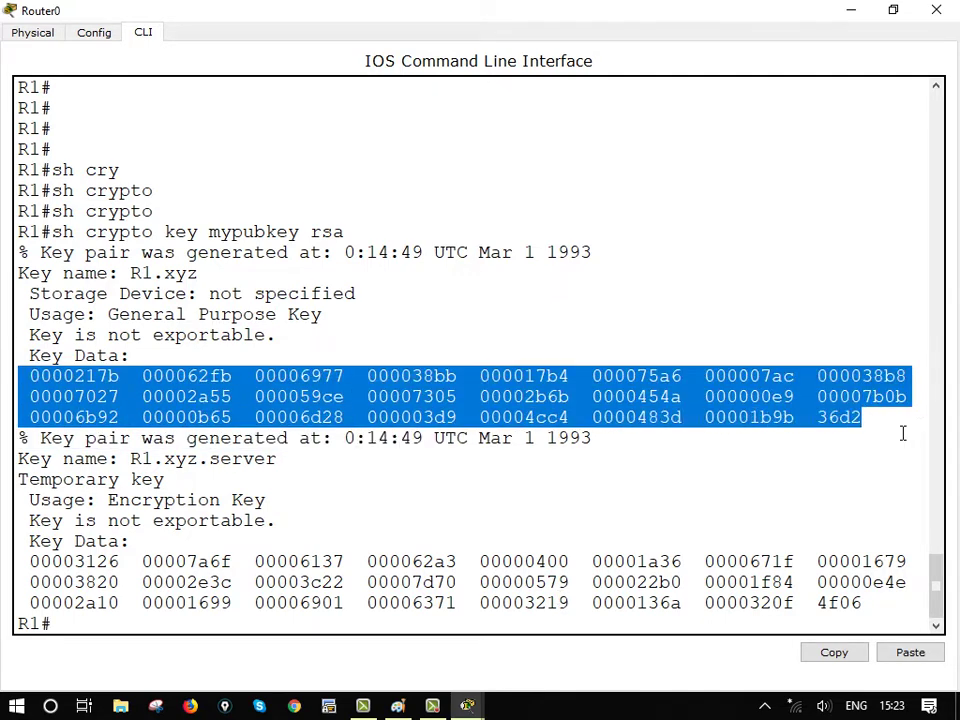
left_click_drag(29, 561, 903, 619)
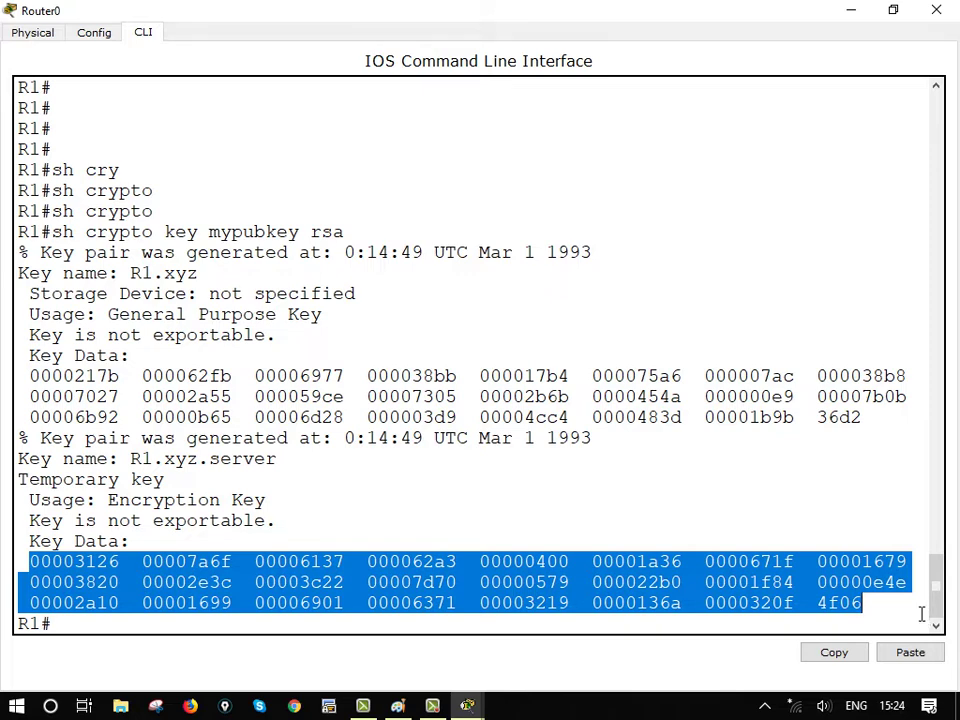
left_click_drag(30, 378, 874, 420)
left_click_drag(29, 561, 912, 563)
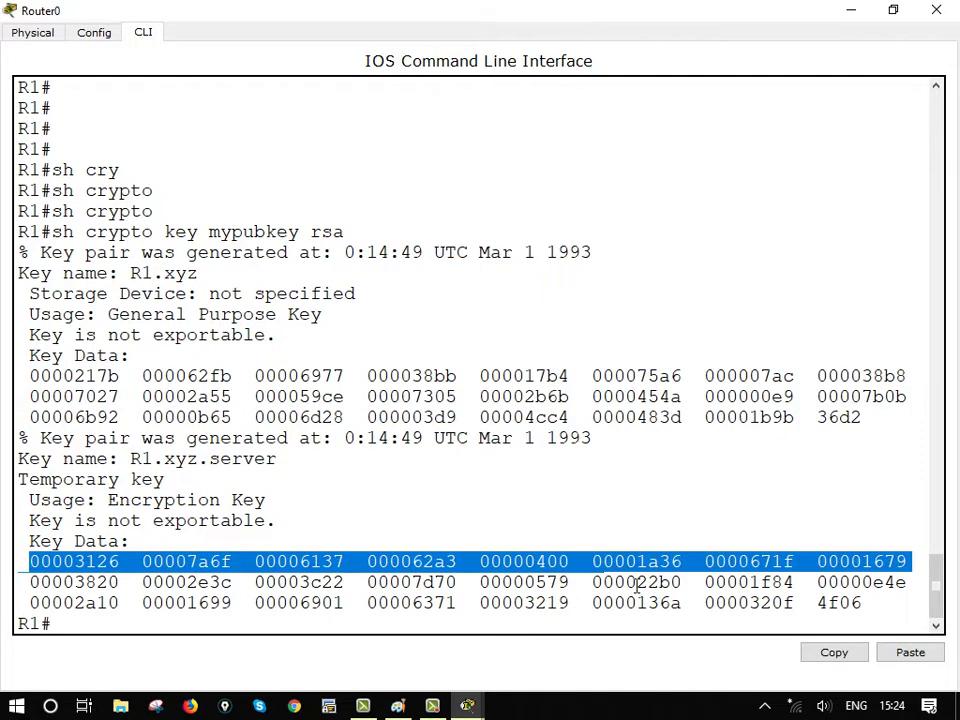
left_click_drag(636, 585, 904, 681)
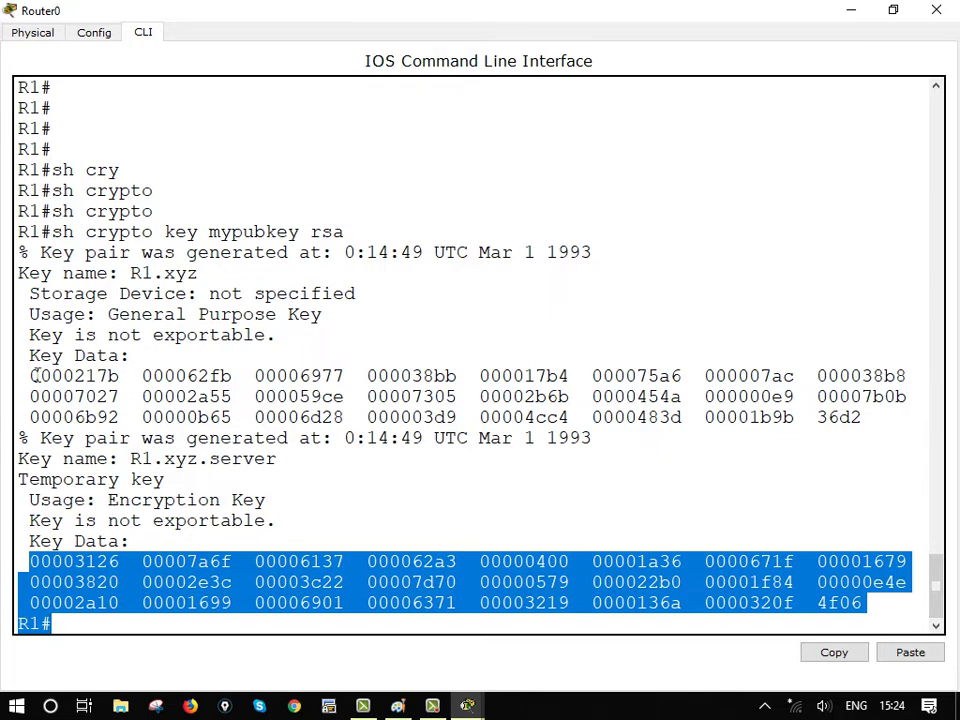
left_click_drag(33, 375, 918, 426)
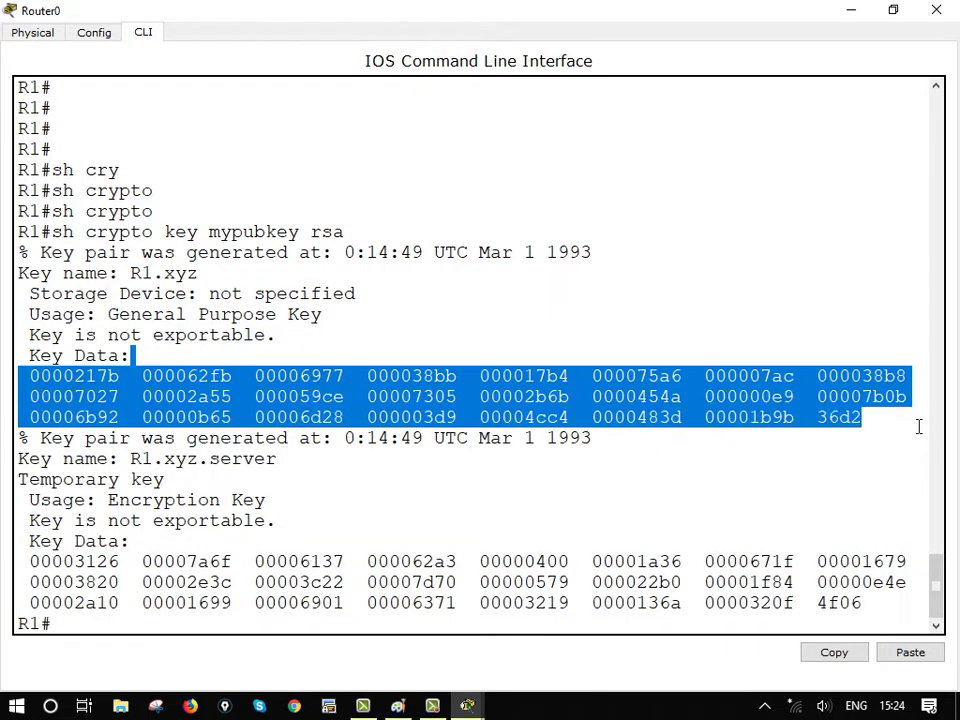
left_click_drag(29, 561, 866, 627)
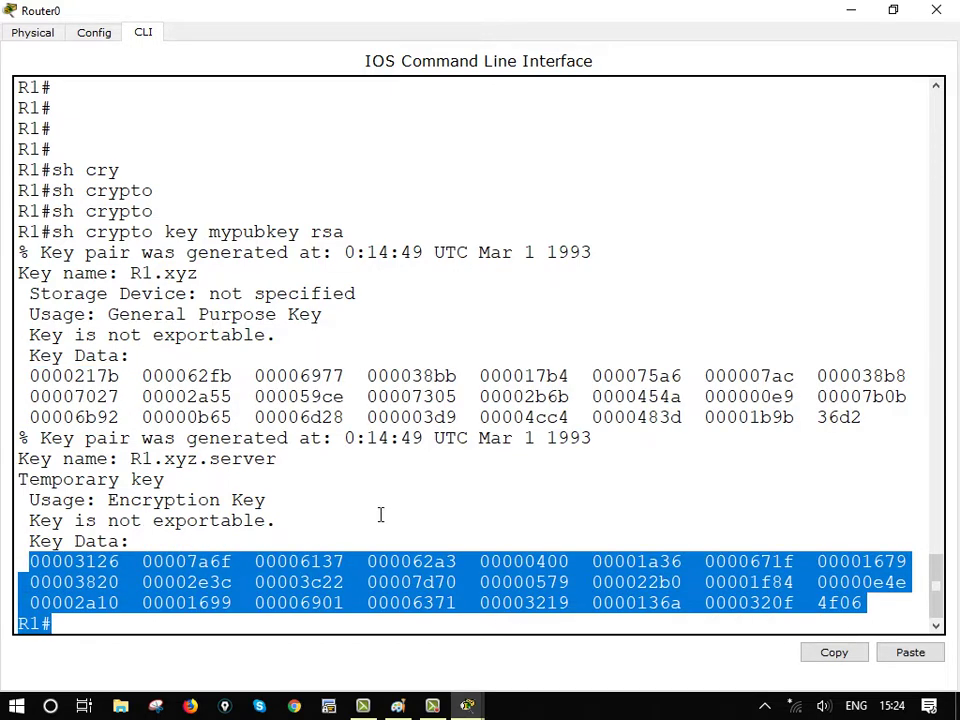
left_click(380, 514)
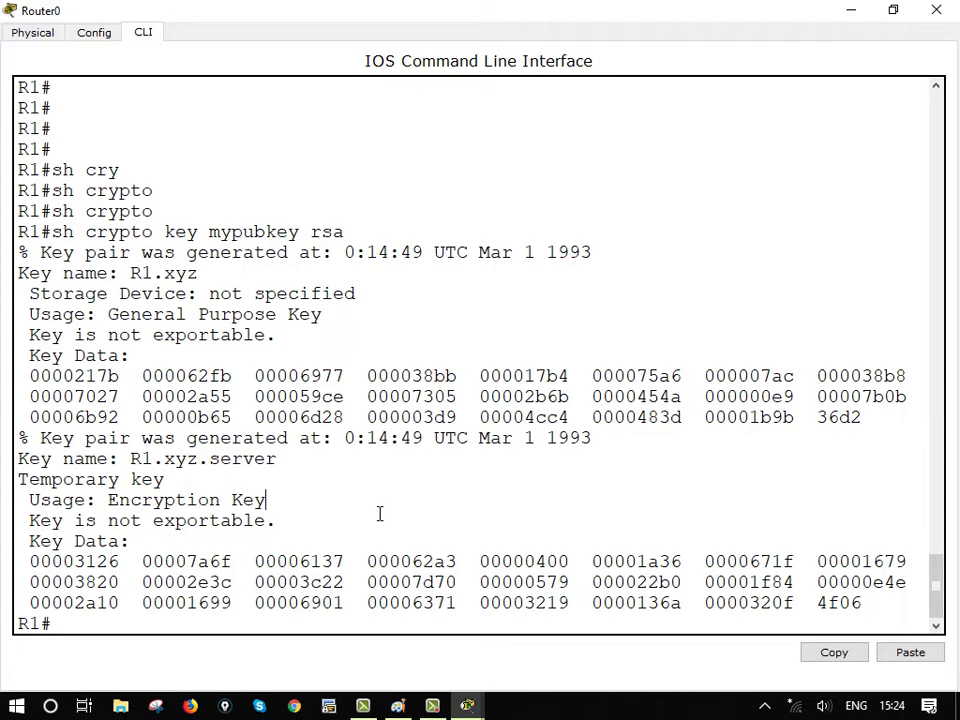
left_click_drag(101, 500, 326, 506)
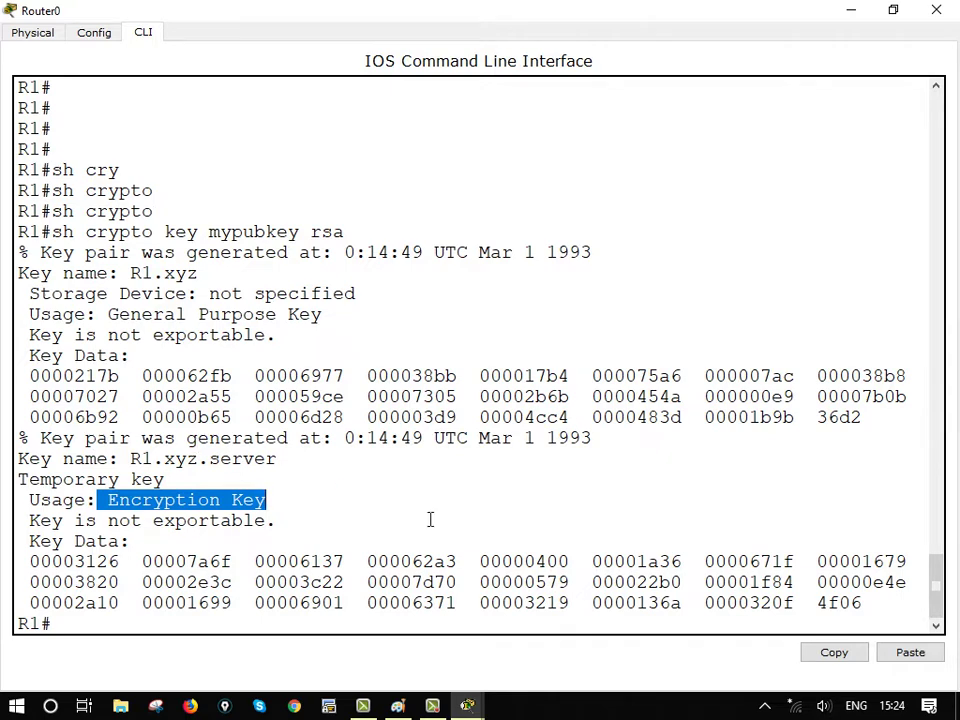
left_click_drag(103, 314, 510, 321)
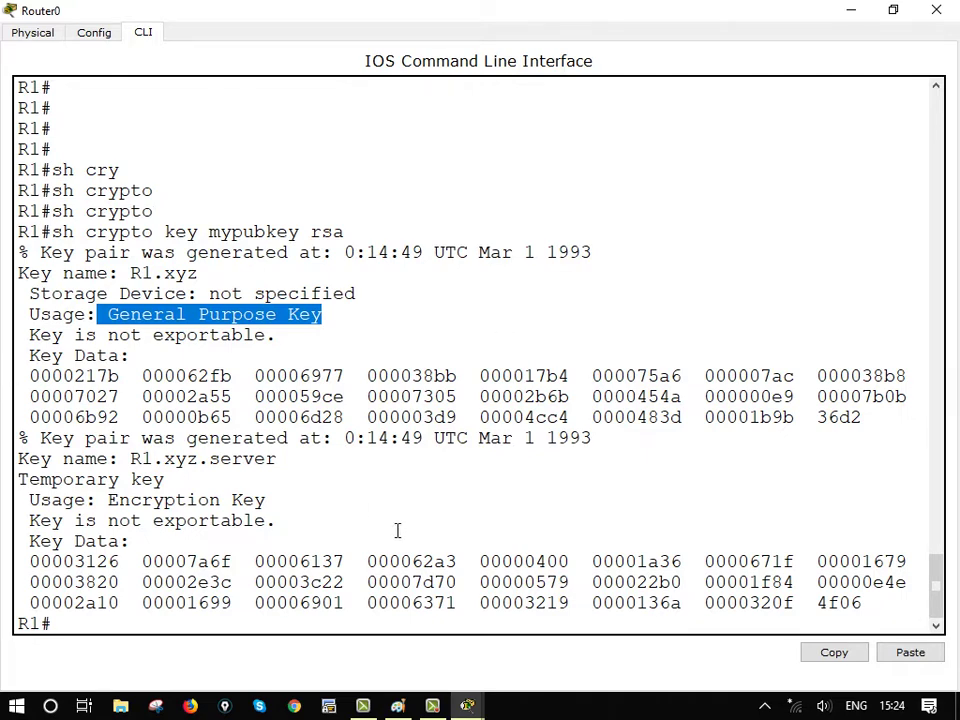
left_click_drag(29, 335, 329, 341)
left_click_drag(22, 520, 314, 524)
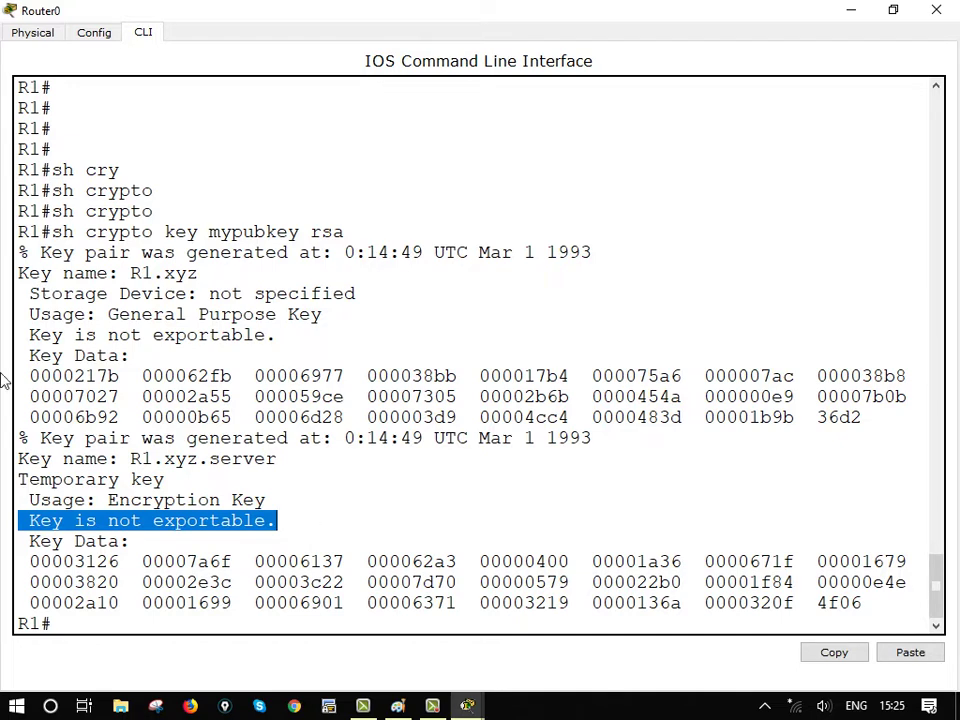
left_click_drag(33, 376, 880, 419)
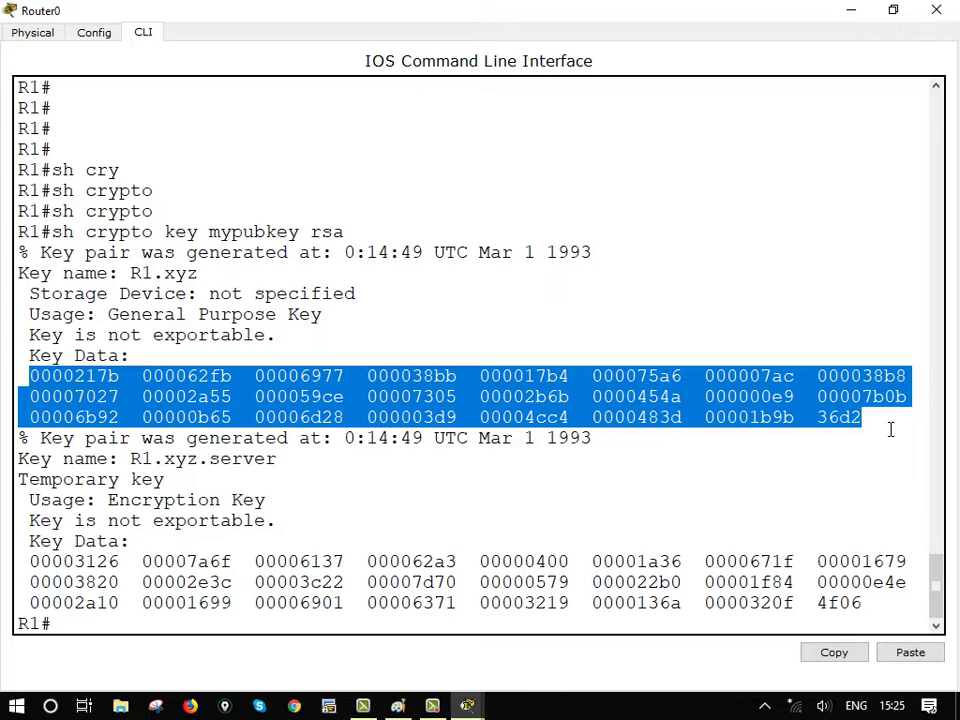
left_click(745, 510)
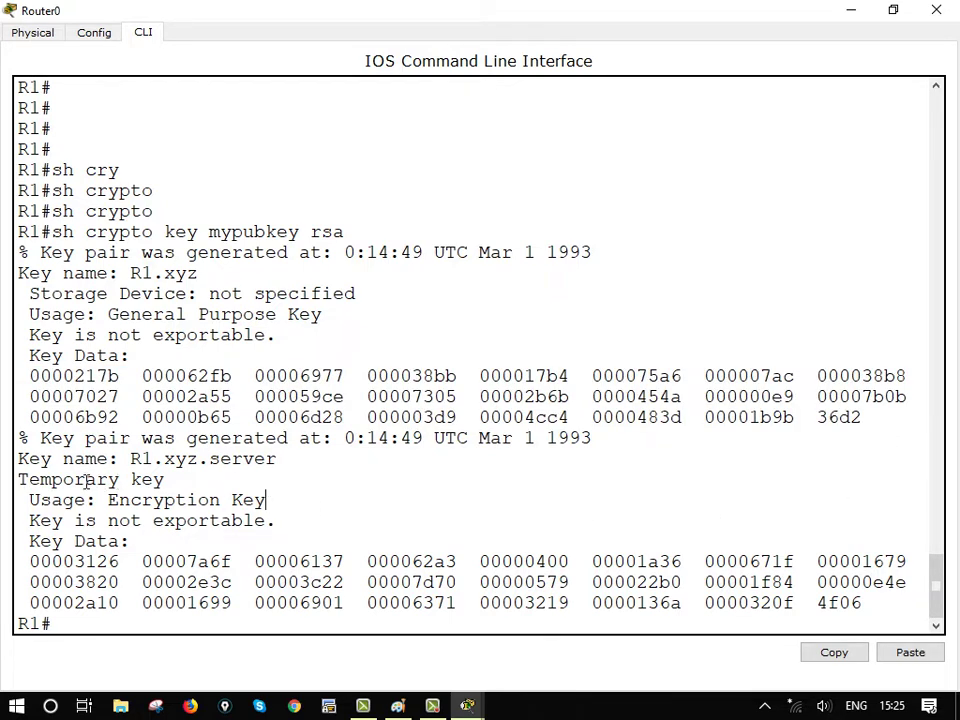
left_click_drag(41, 437, 654, 465)
left_click(301, 513)
left_click_drag(131, 458, 301, 470)
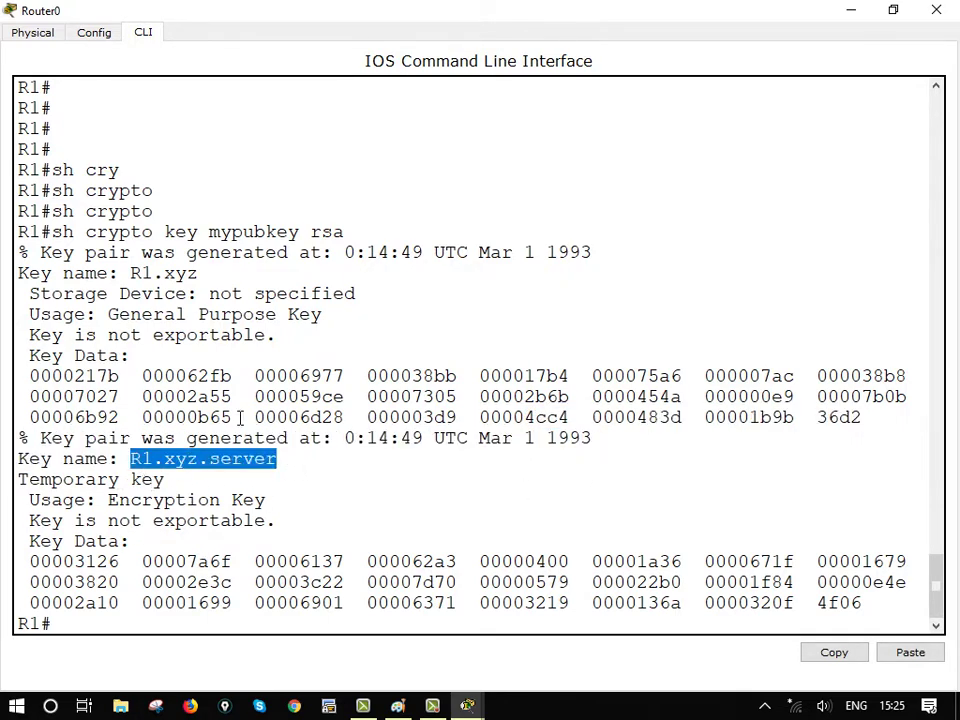
left_click_drag(122, 273, 240, 283)
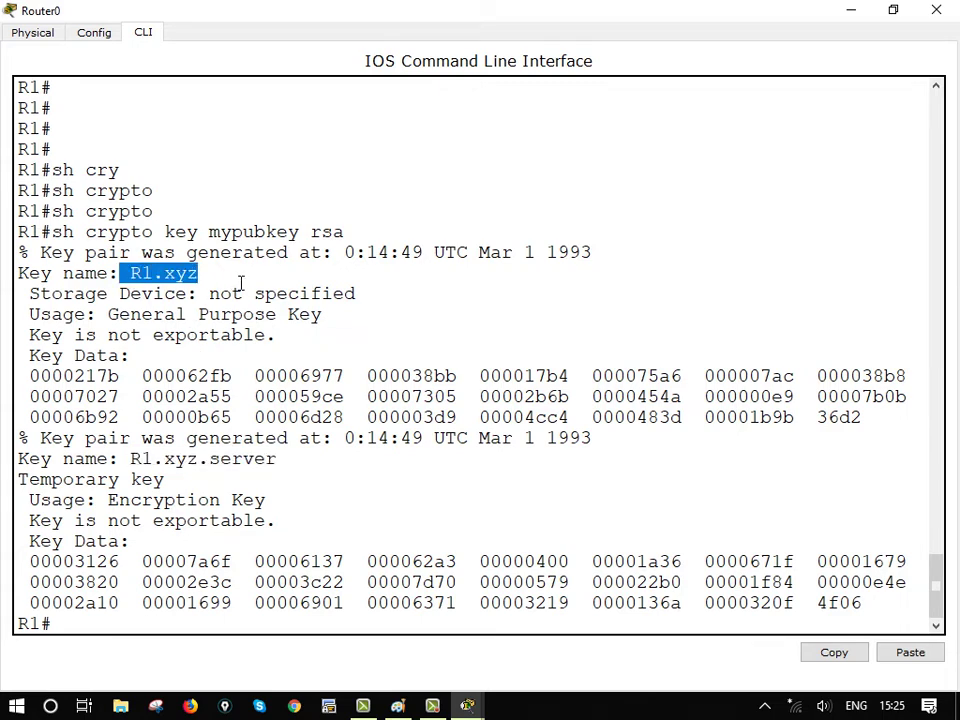
left_click_drag(129, 458, 367, 474)
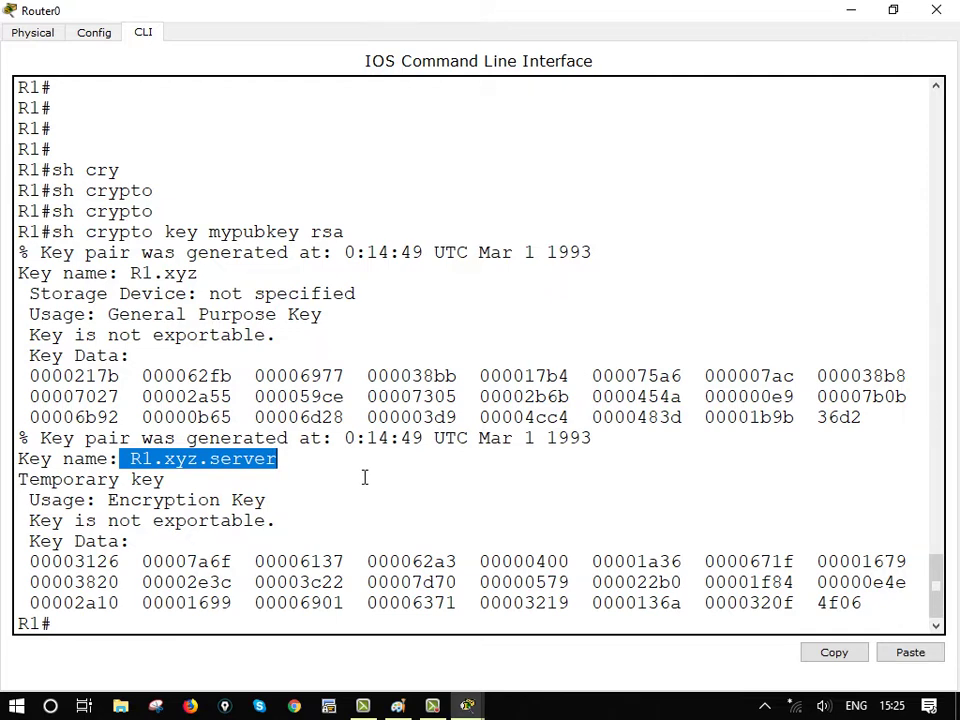
left_click(365, 478)
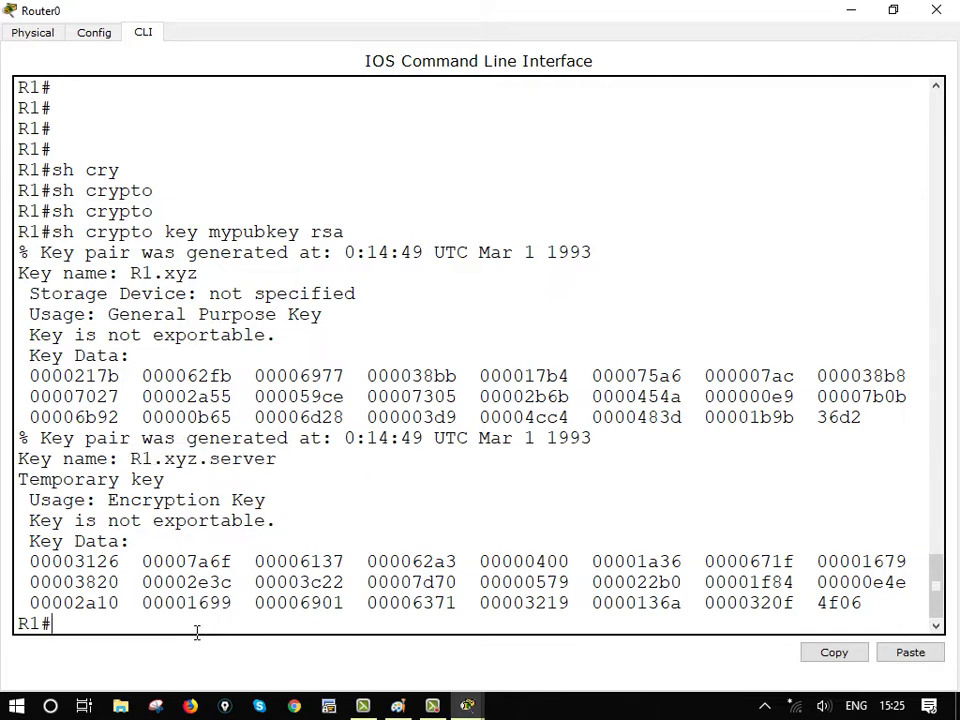
key("Return")
key("Return")
key("Return")
key("Return")
key("Return")
key("Return")
key("Return")
key("Return")
key("Return")
key("Return")
key("Return")
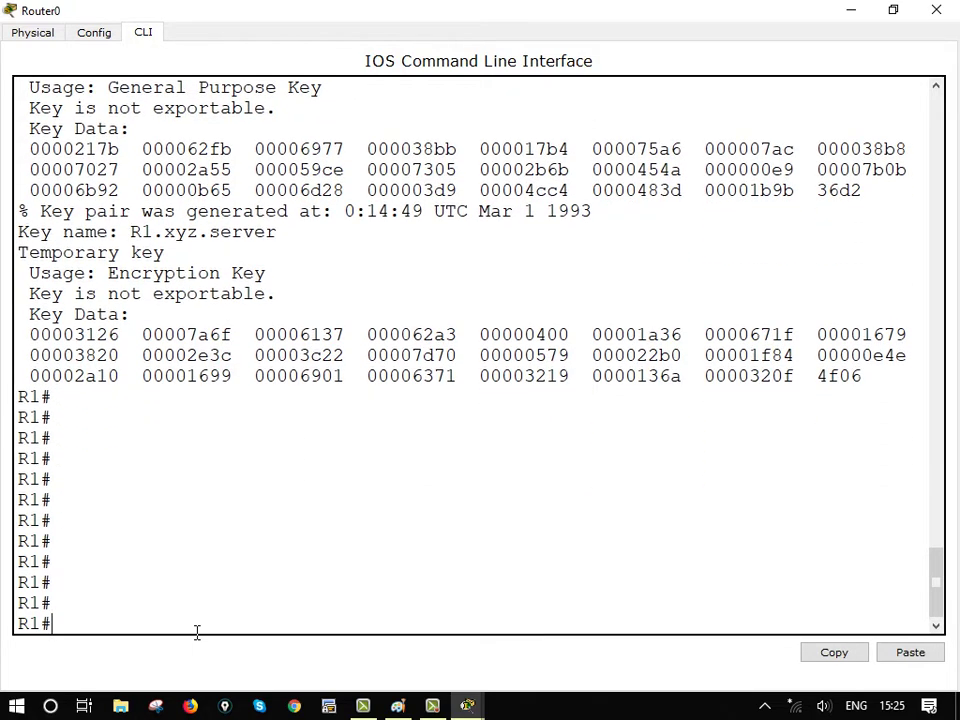
Enter global configuration mode with conf t
type("conf t")
key("Return")
key("Return")
key("Return")
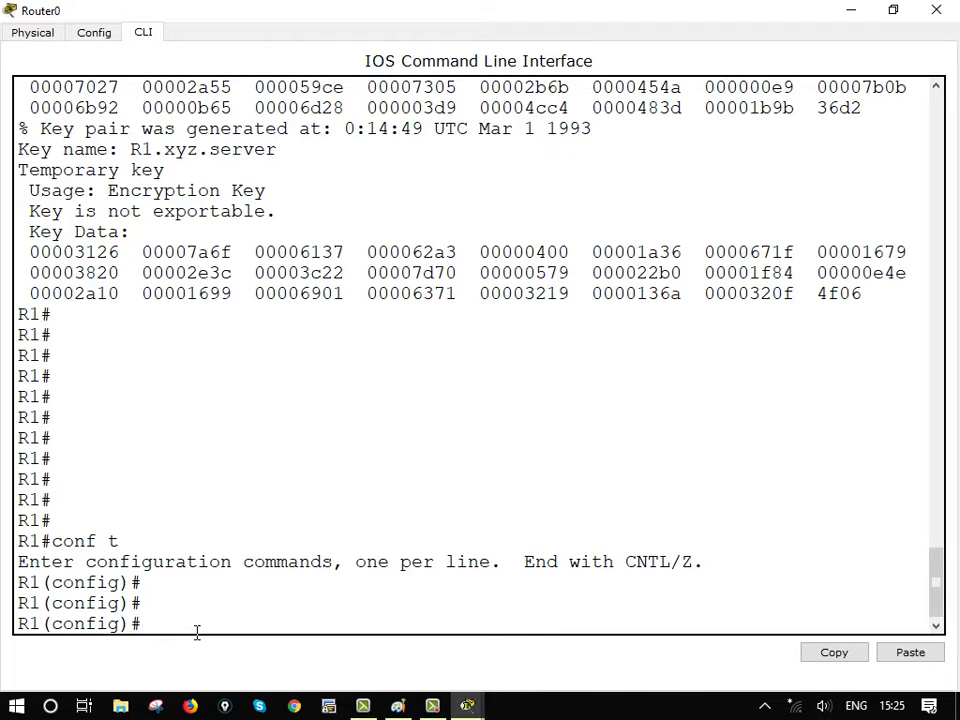
key("Return")
key("Return")
key("Return")
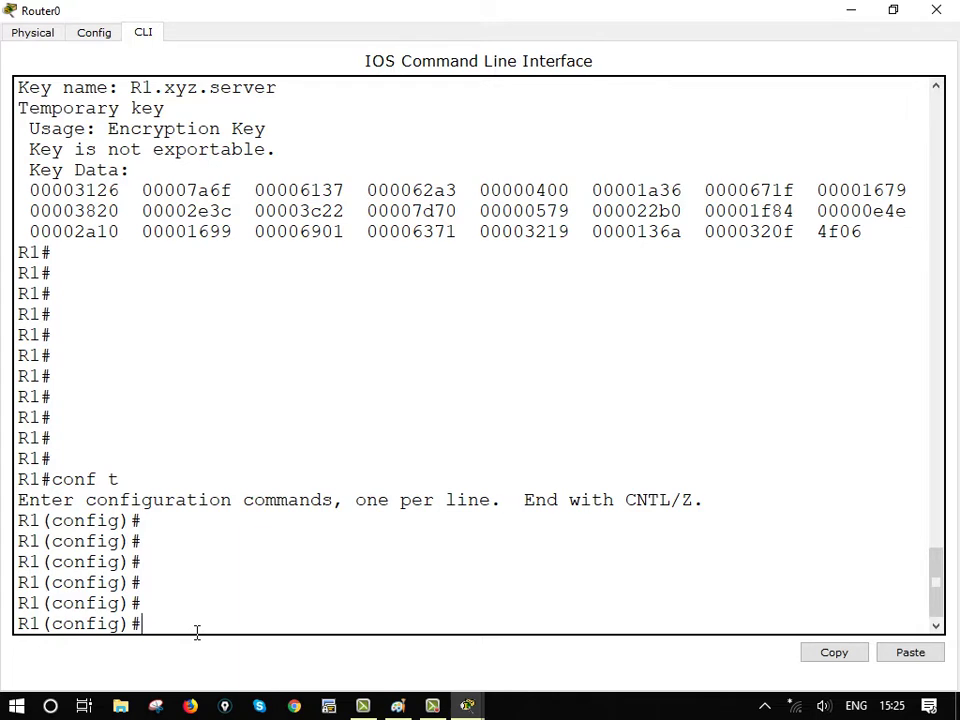
Run no crypto key generate rsa, which R1 rejects as invalid input
key("Up")
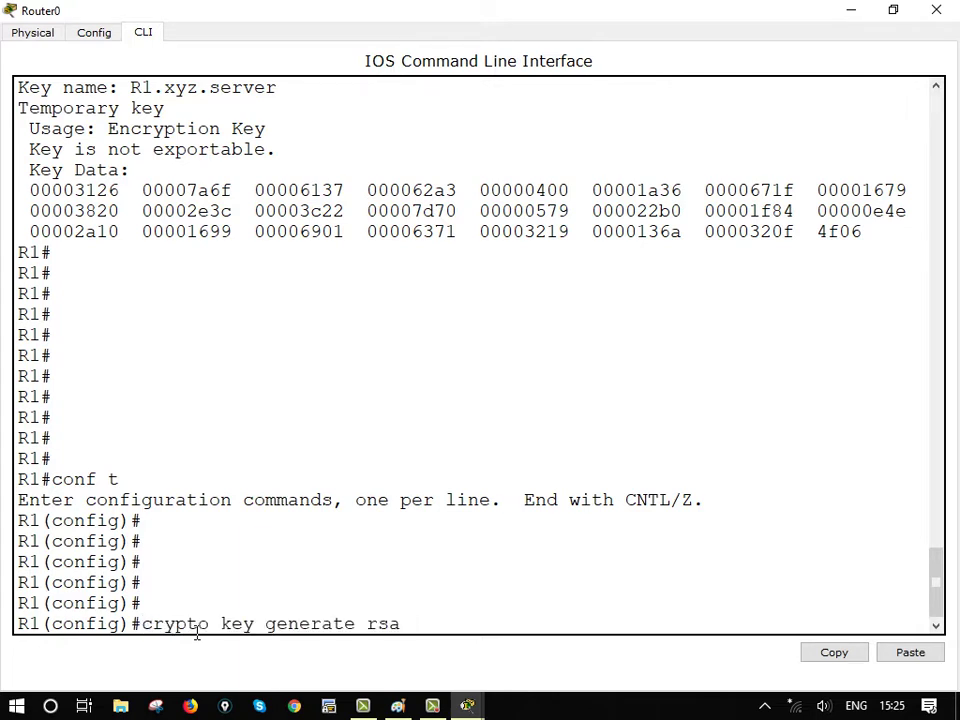
type("no")
key("BackSpace")
key("BackSpace")
key("BackSpace")
key("ctrl+a")
type("no")
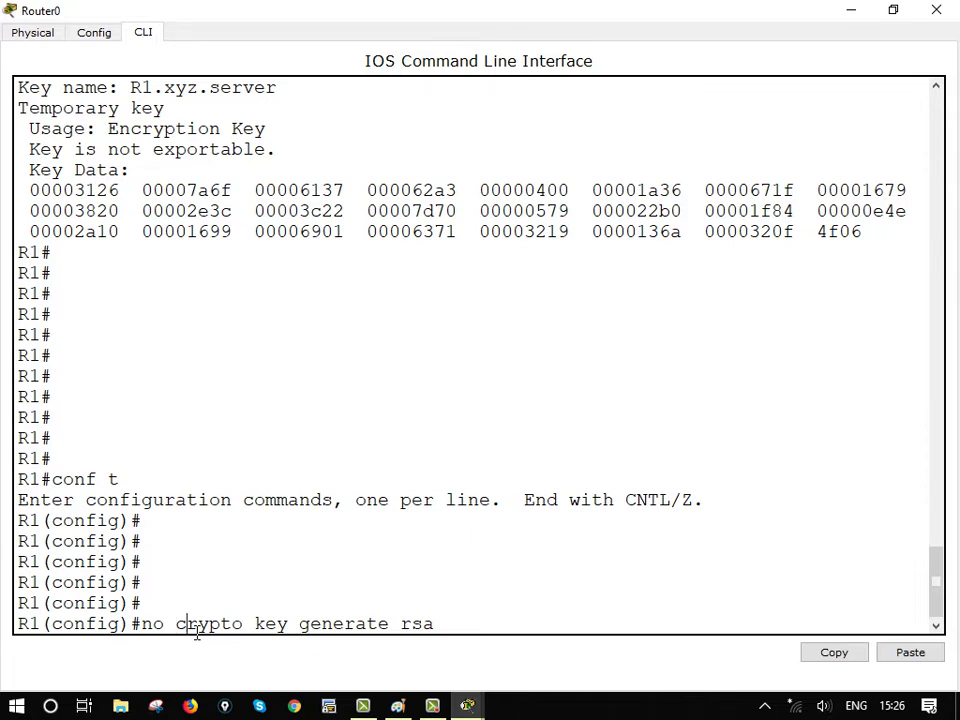
key("Right")
key("Right")
key("Right")
key("Right")
key("Right")
key("Right")
key("Right")
key("Right")
key("Right")
key("Right")
key("Right")
key("Right")
key("Return")
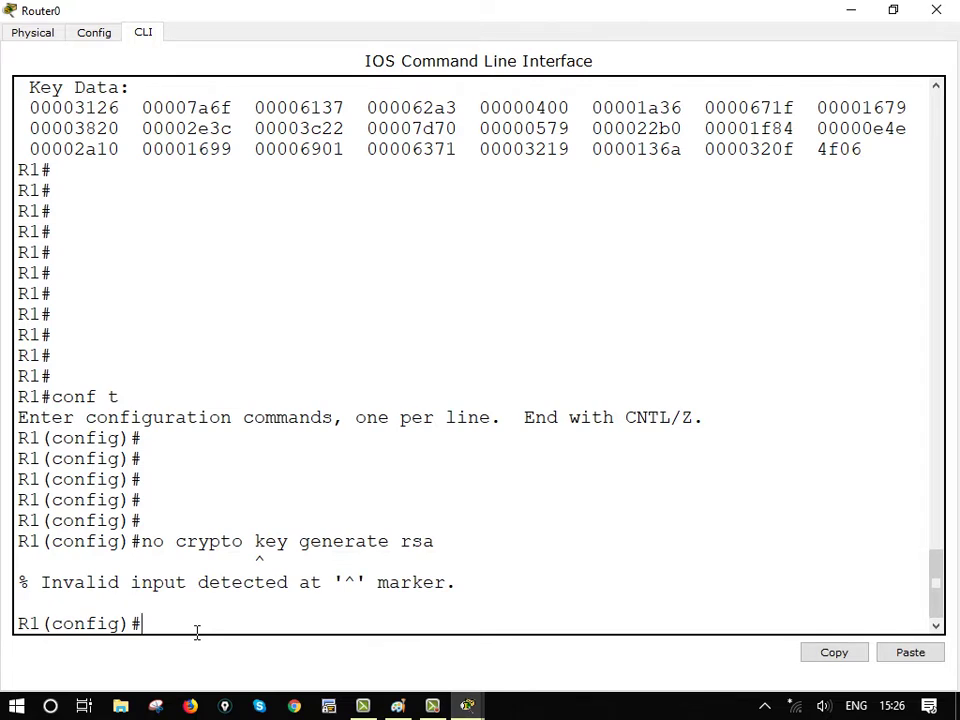
key("Return")
key("Return")
key("Return")
key("Return")
key("Return")
key("Return")
key("Return")
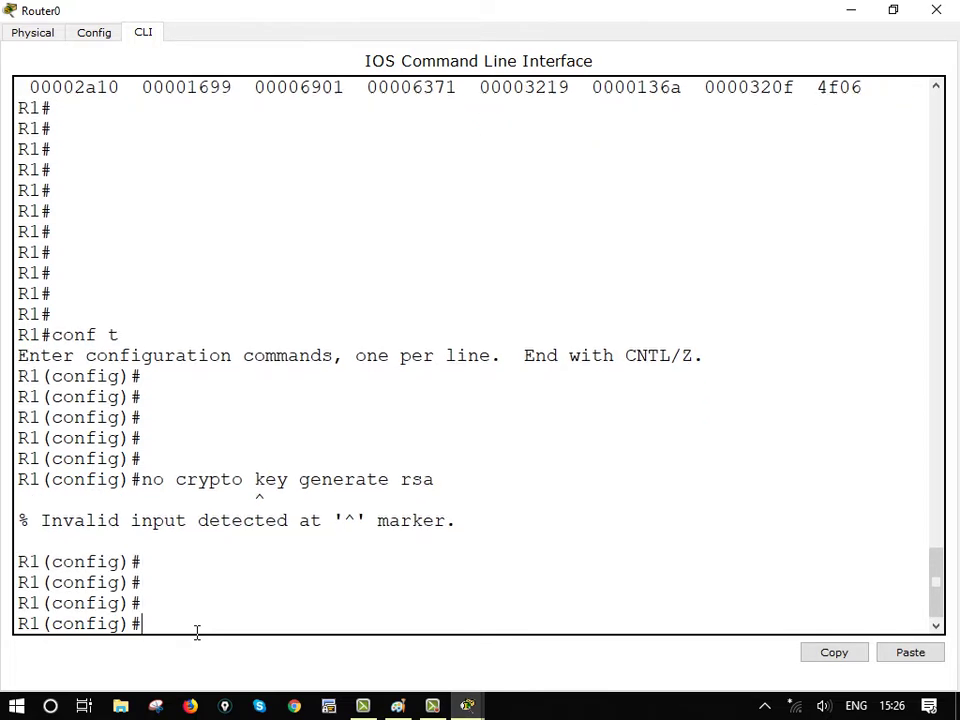
Run crypto key zeroize rsa to remove R1's RSA keys
type("cry")
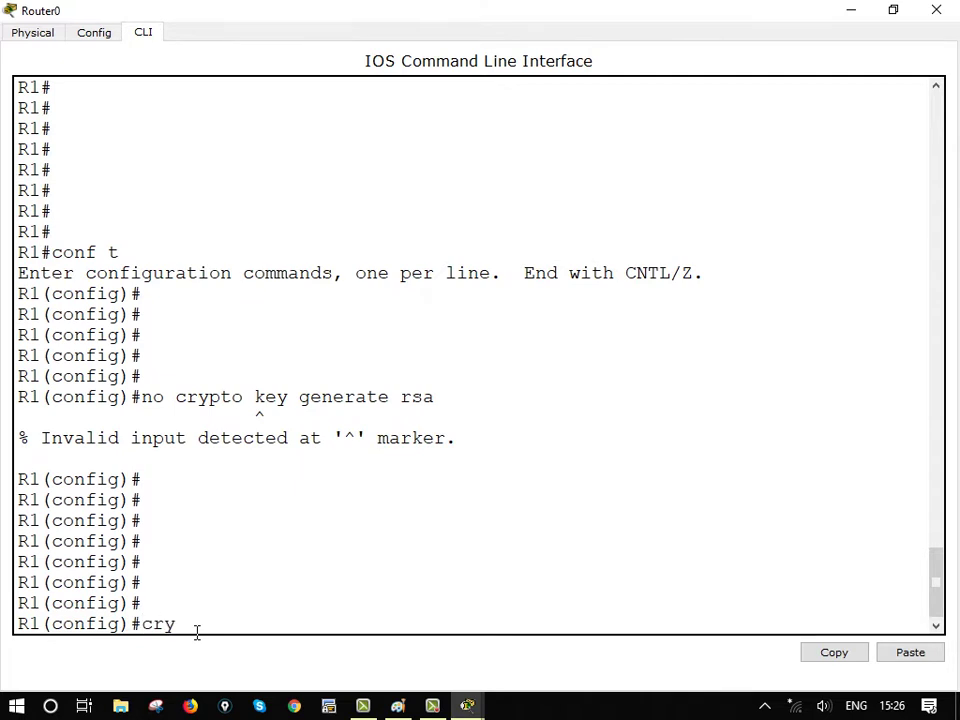
key("Tab")
key("Tab")
key("Tab")
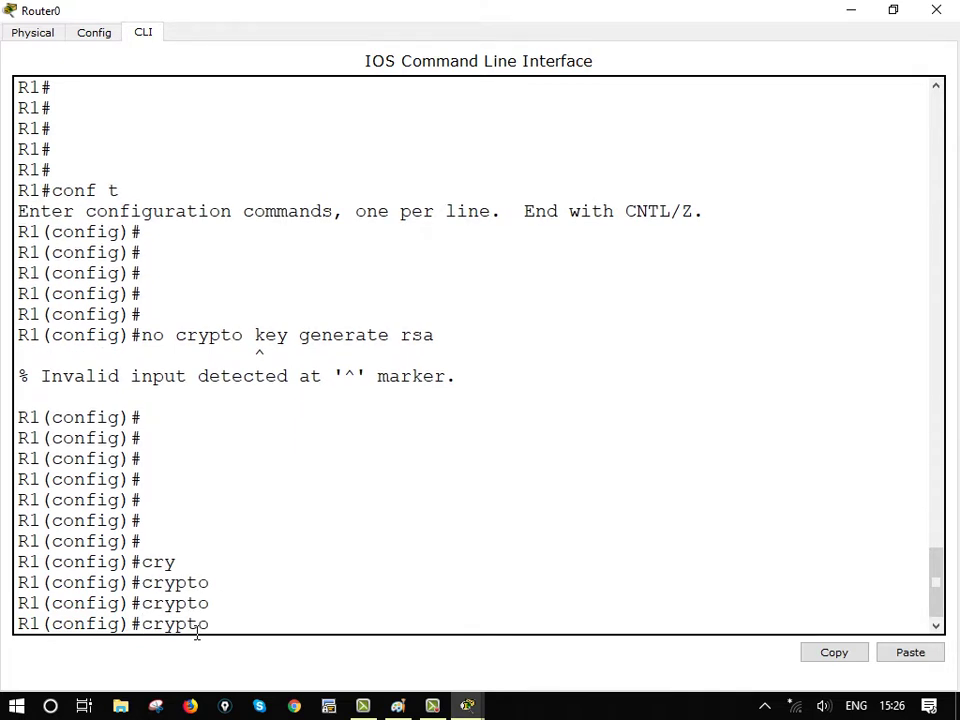
type("key zer")
key("Tab")
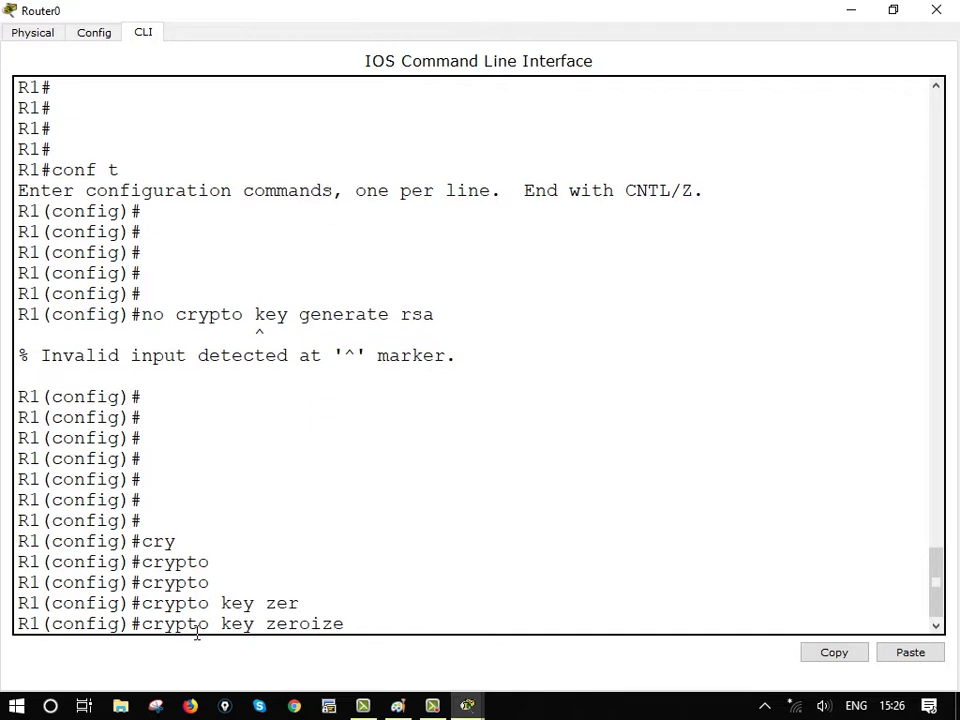
type("r")
type("saaa")
key("BackSpace")
key("BackSpace")
key("Return")
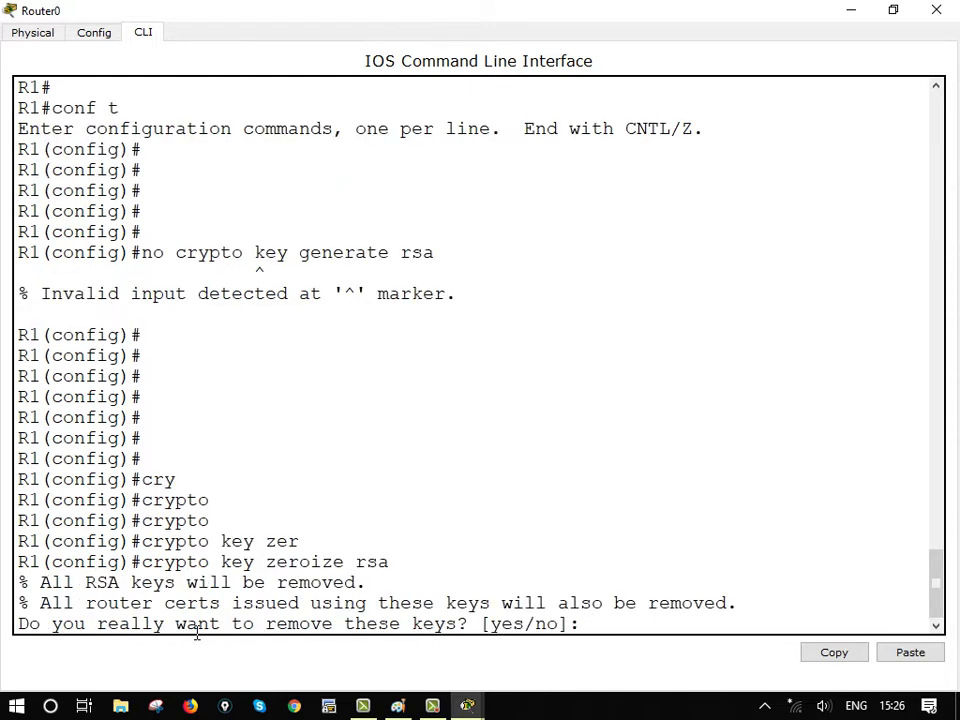
Highlight the key and certificate removal warnings, then answer y to confirm
left_click_drag(143, 562, 389, 562)
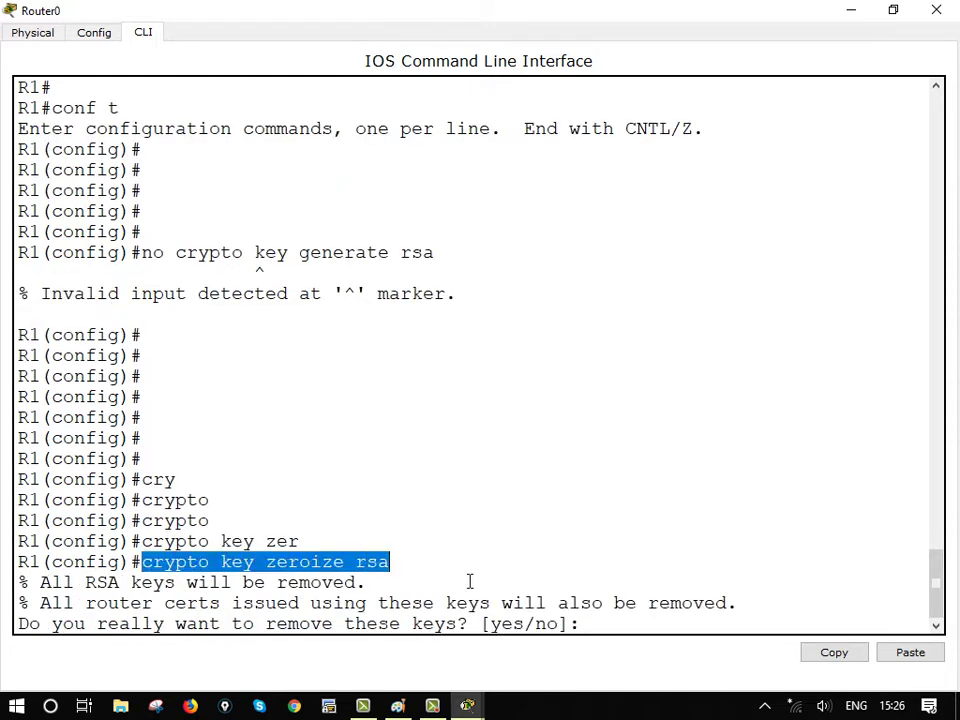
left_click_drag(18, 582, 367, 583)
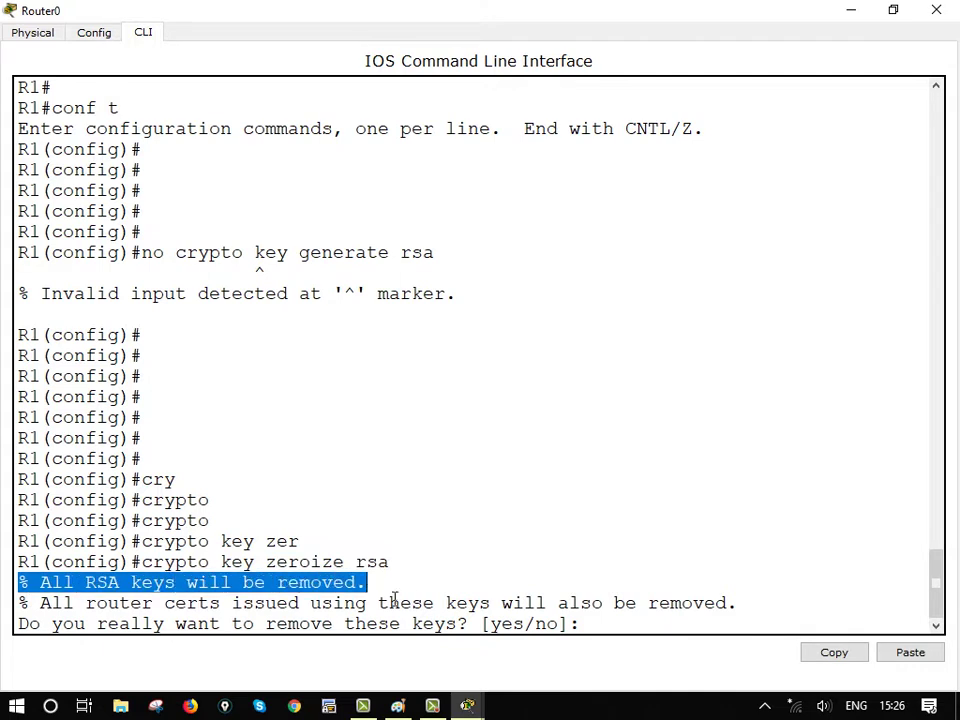
left_click_drag(40, 603, 797, 608)
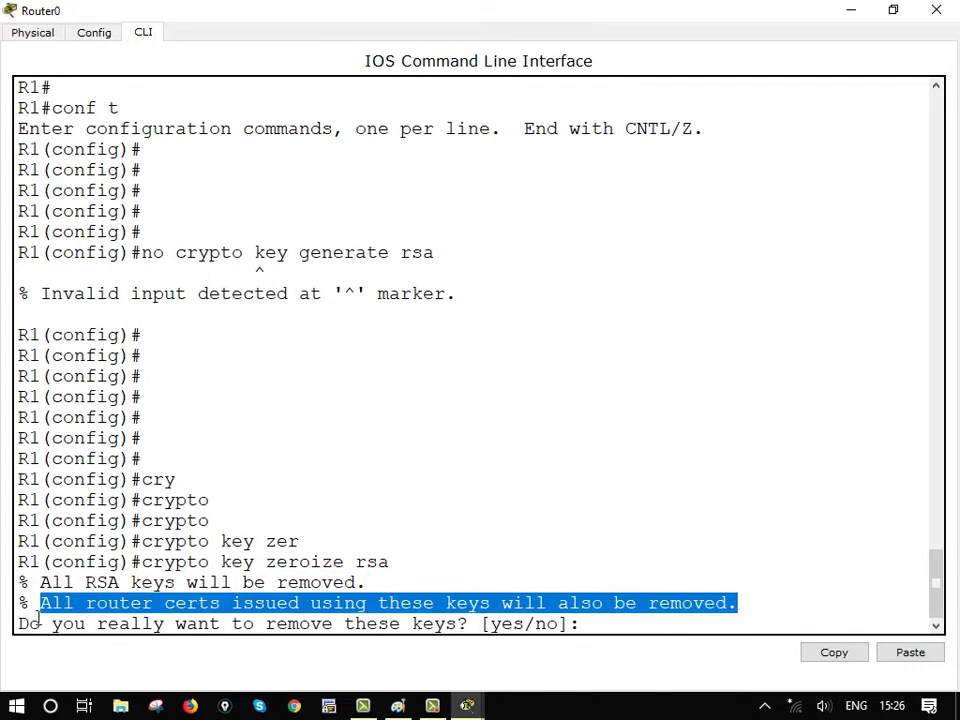
left_click_drag(30, 626, 632, 639)
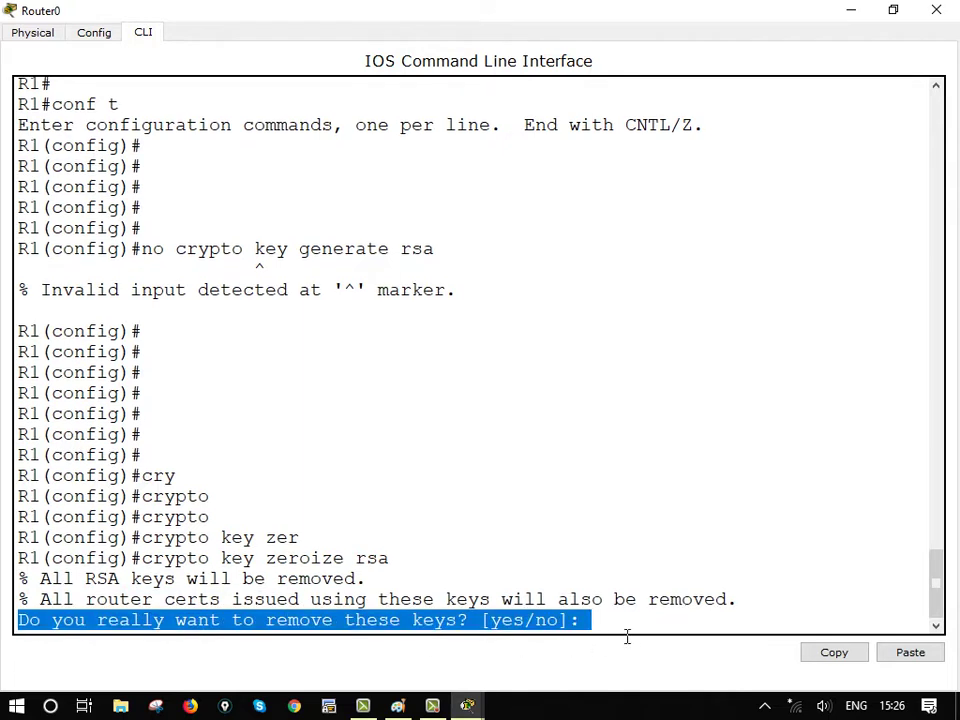
left_click(605, 625)
type("y")
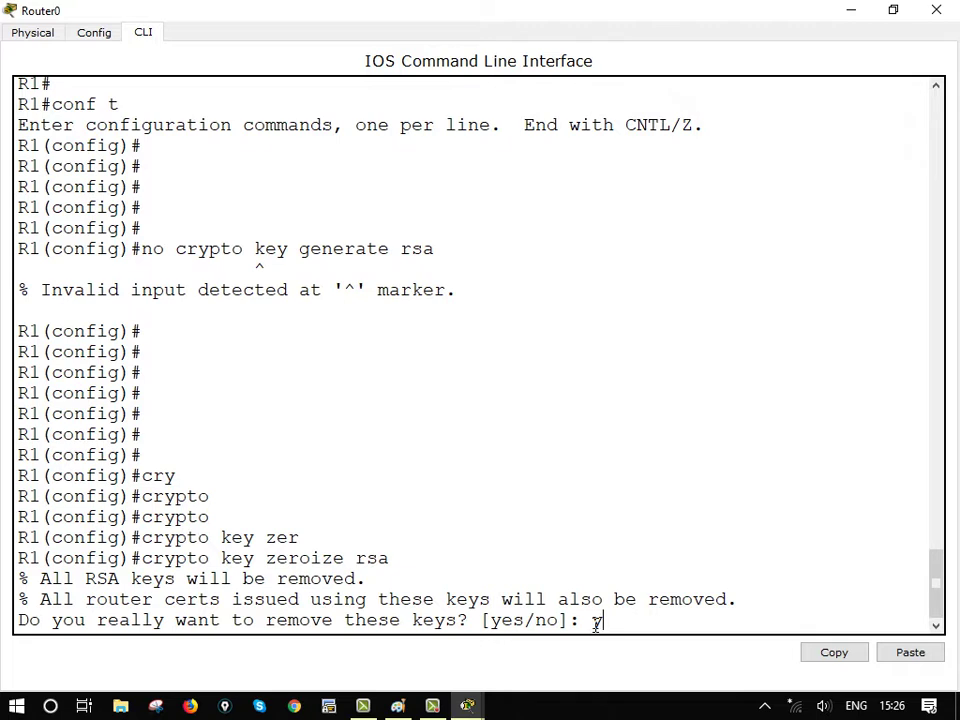
Confirm deletion of R1's RSA keys and highlight the 'SSH 1.5 has been disabled' log line
key("Return")
key("Return")
key("Return")
key("Return")
key("Return")
key("Return")
key("Return")
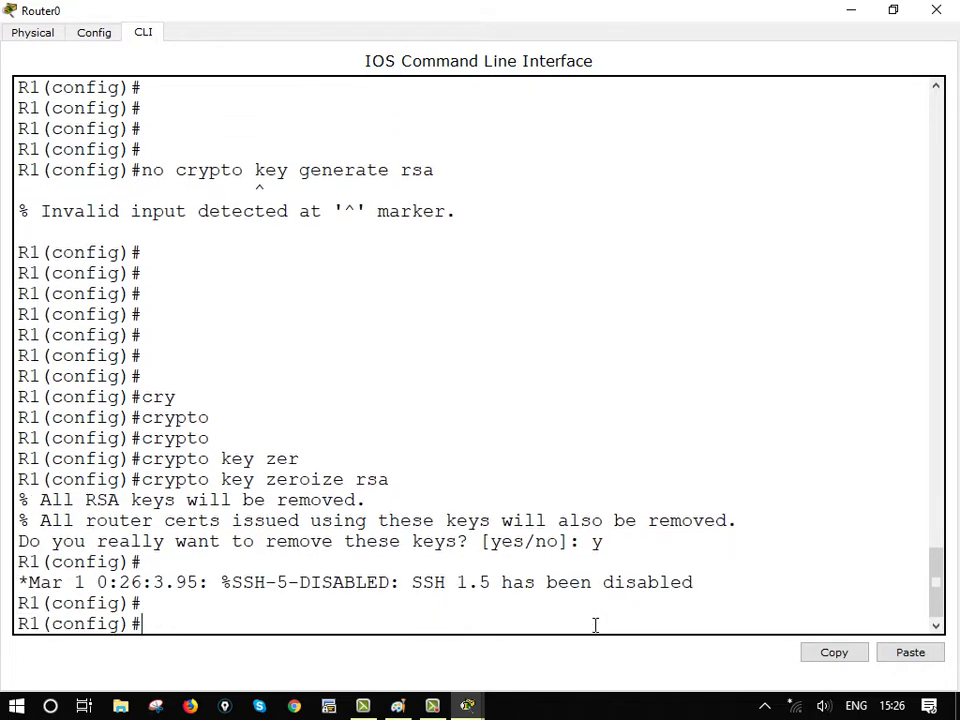
key("Return")
key("Return")
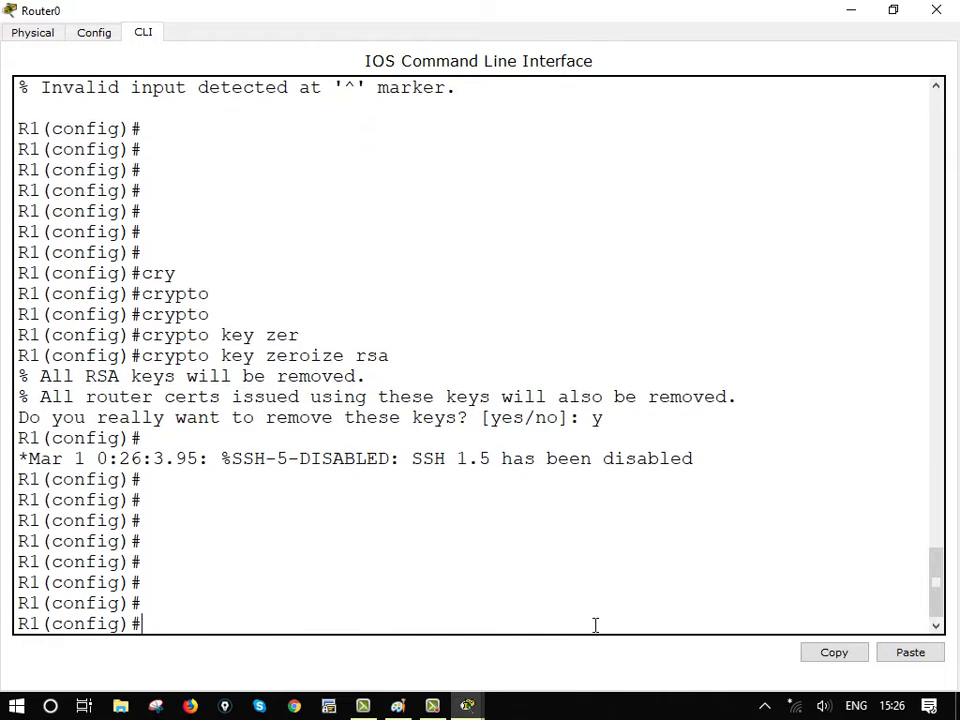
left_click_drag(20, 460, 72, 468)
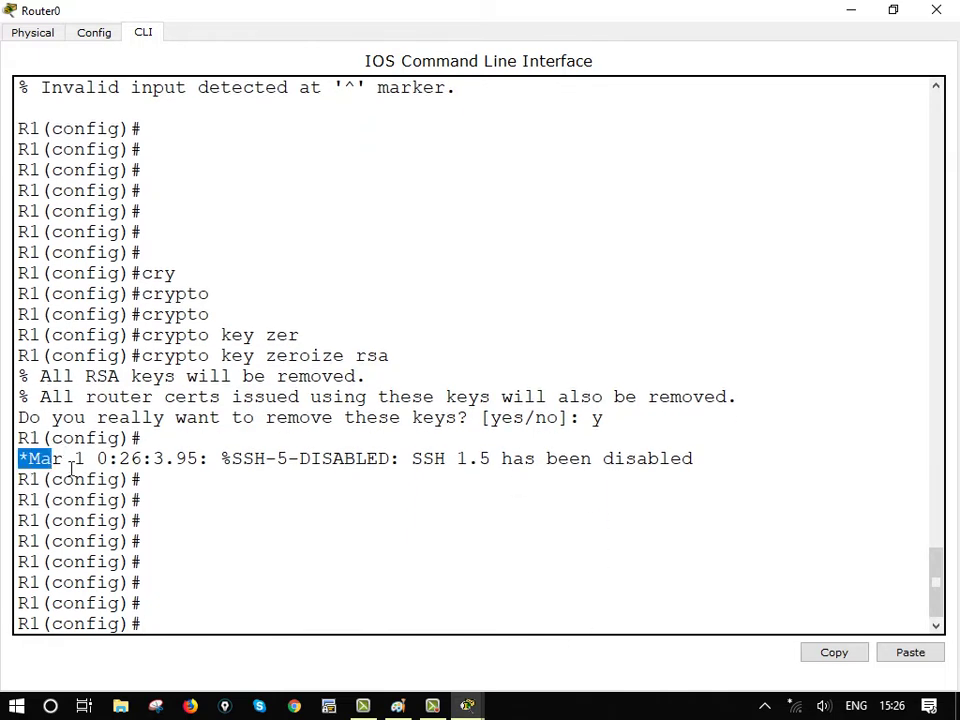
triple_click(896, 464)
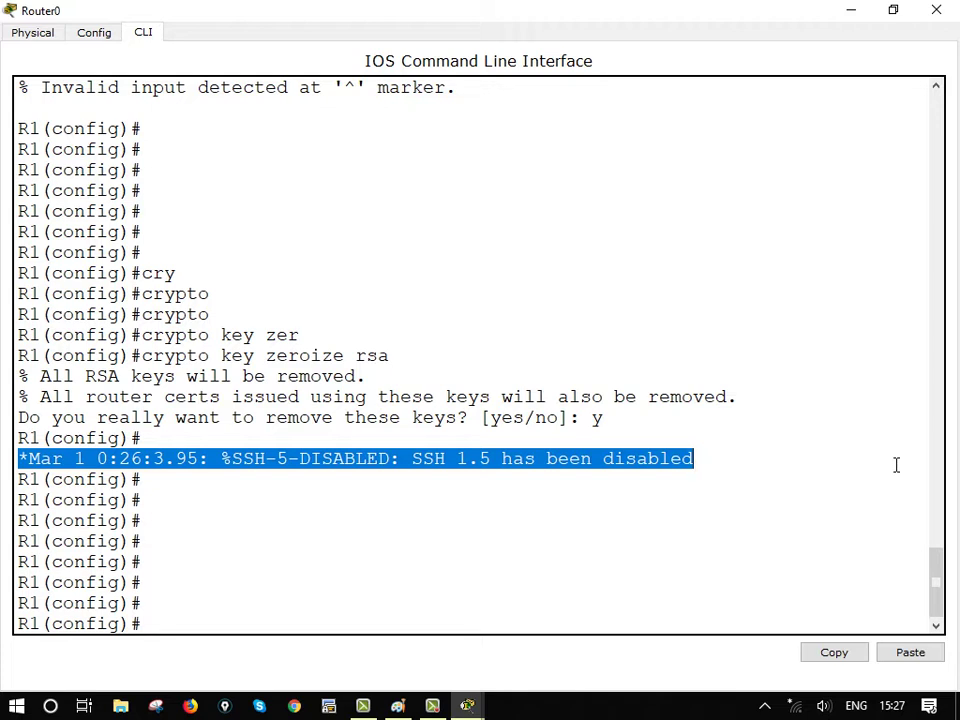
key("Return")
key("Return")
key("Return")
key("Return")
key("Return")
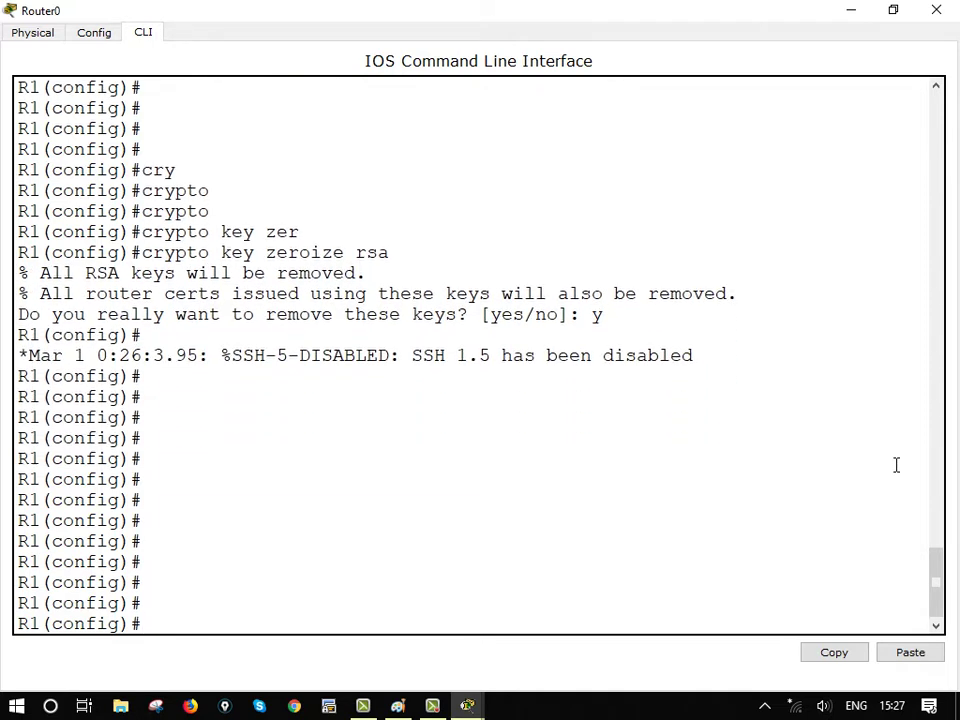
Rerun 'crypto key generate rsa' with a 768-bit modulus, then minimize the Router0 console
key("Up")
key("Up")
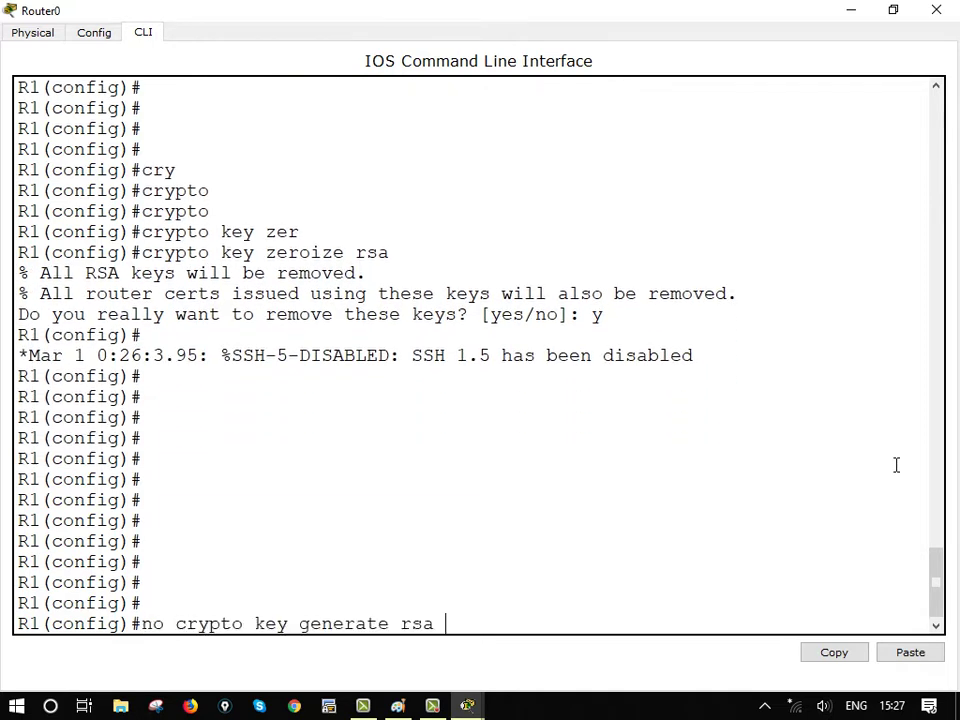
key("Up")
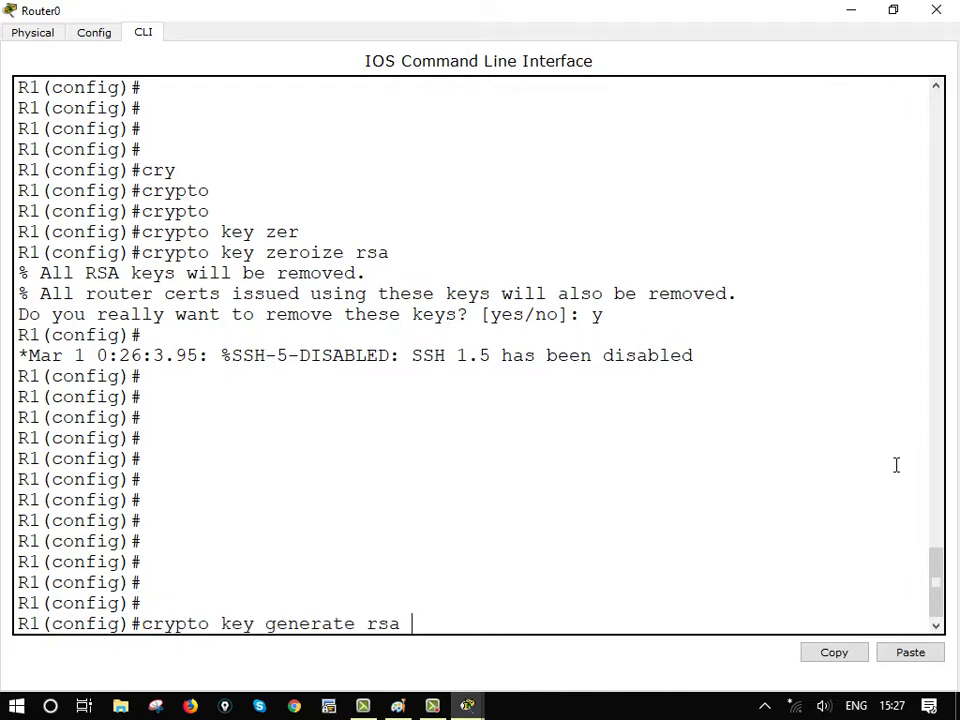
key("Return")
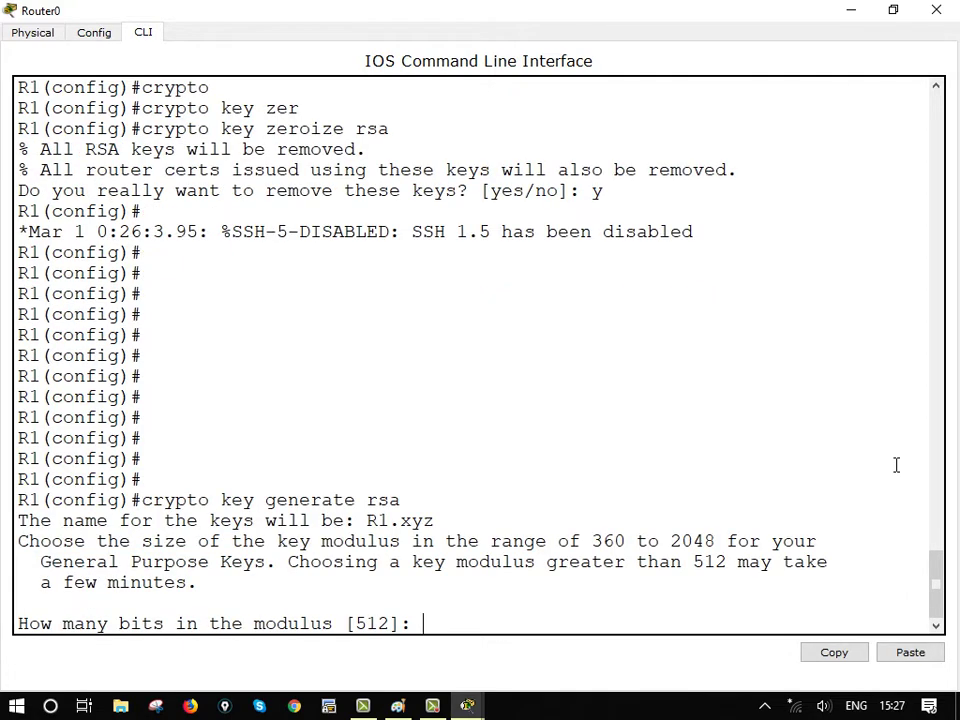
type("768")
key("Return")
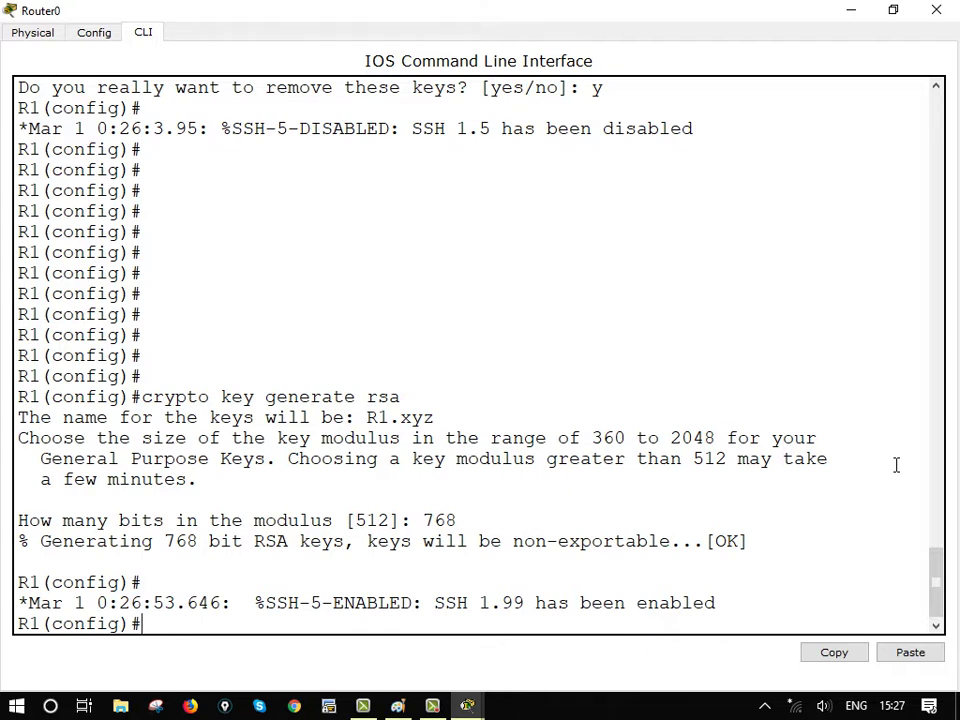
key("Return")
key("Return")
key("Return")
key("Return")
key("Return")
key("Return")
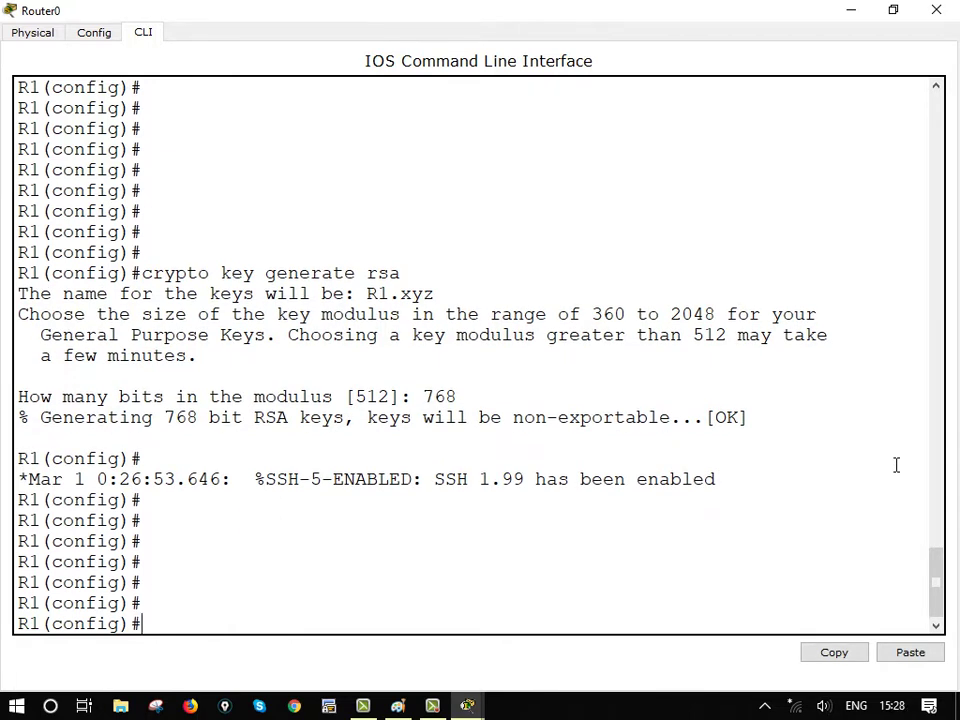
key("Return")
key("Return")
key("Return")
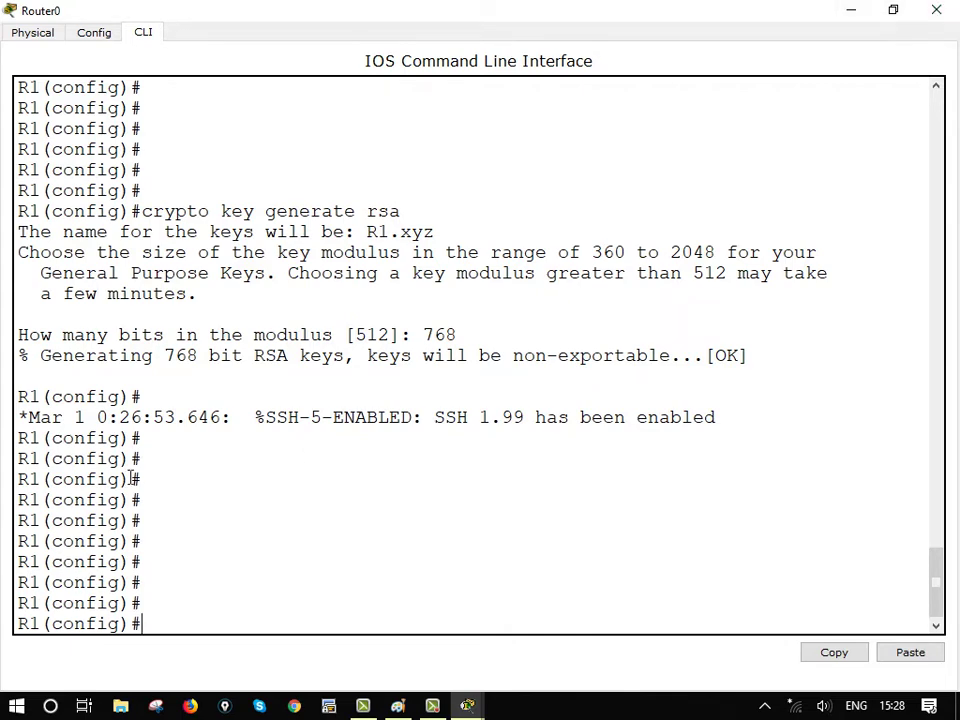
left_click(832, 16)
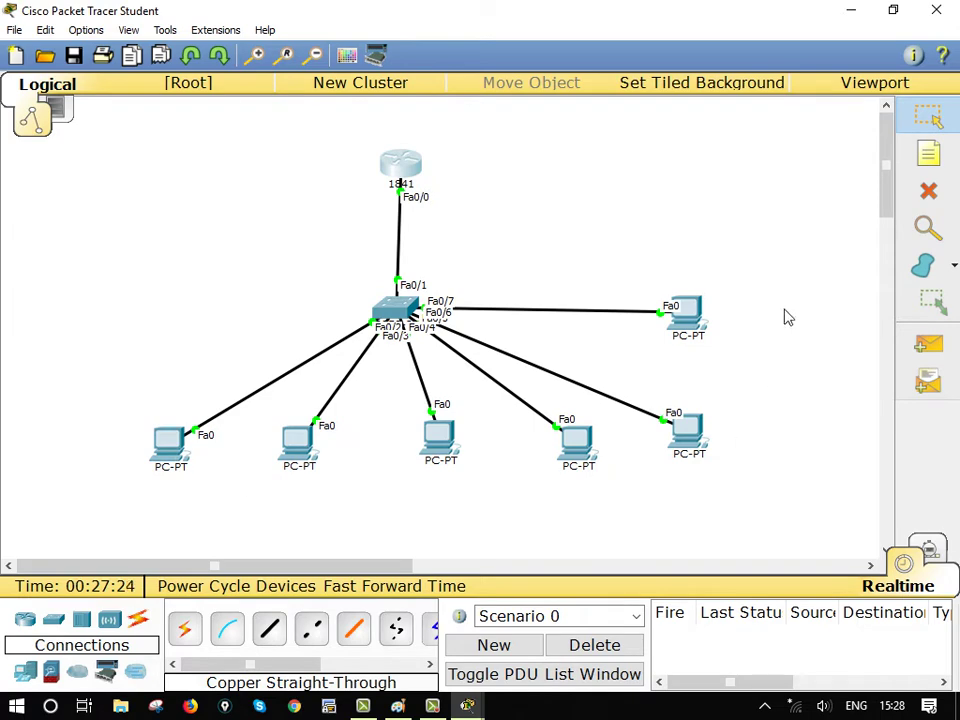
Minimize Packet Tracer and launch 'cmd' from the Windows Run box
left_click(850, 10)
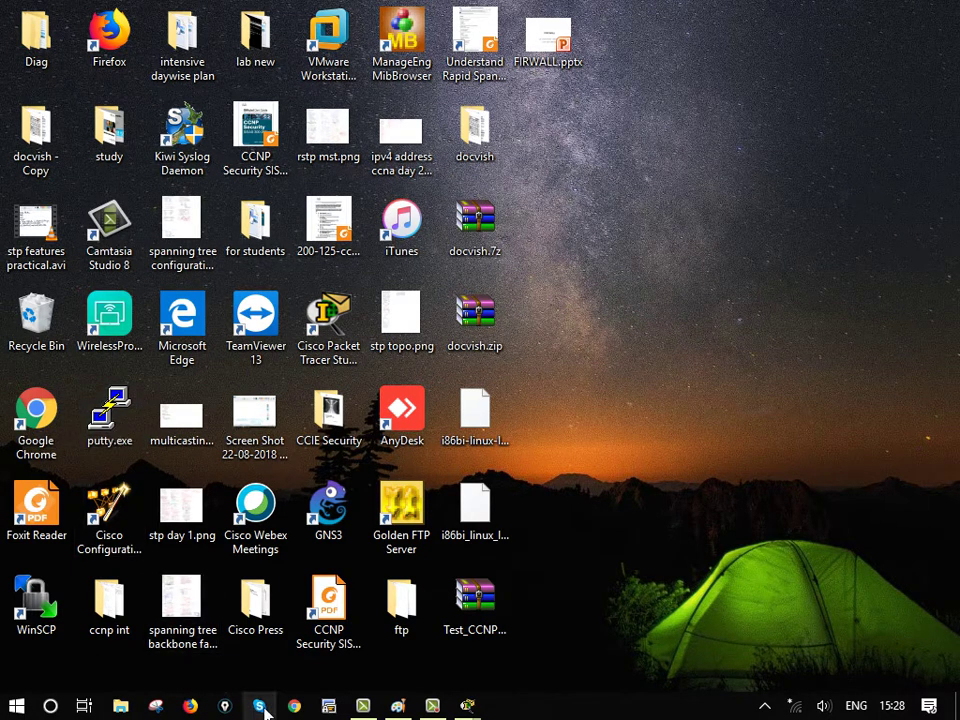
key("super+r")
type("cmd")
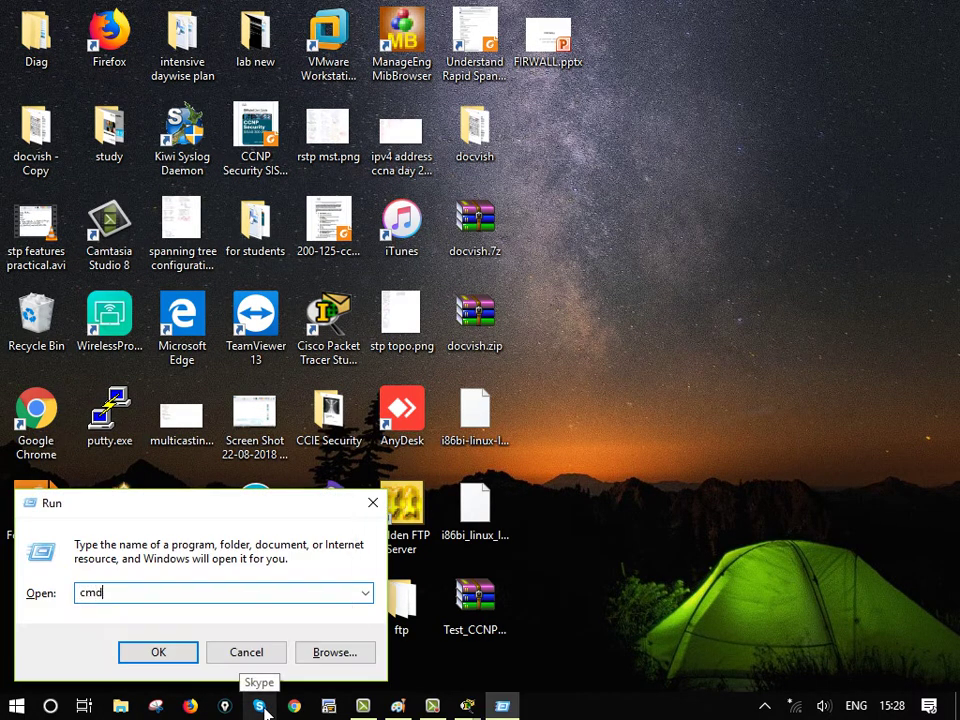
key("Return")
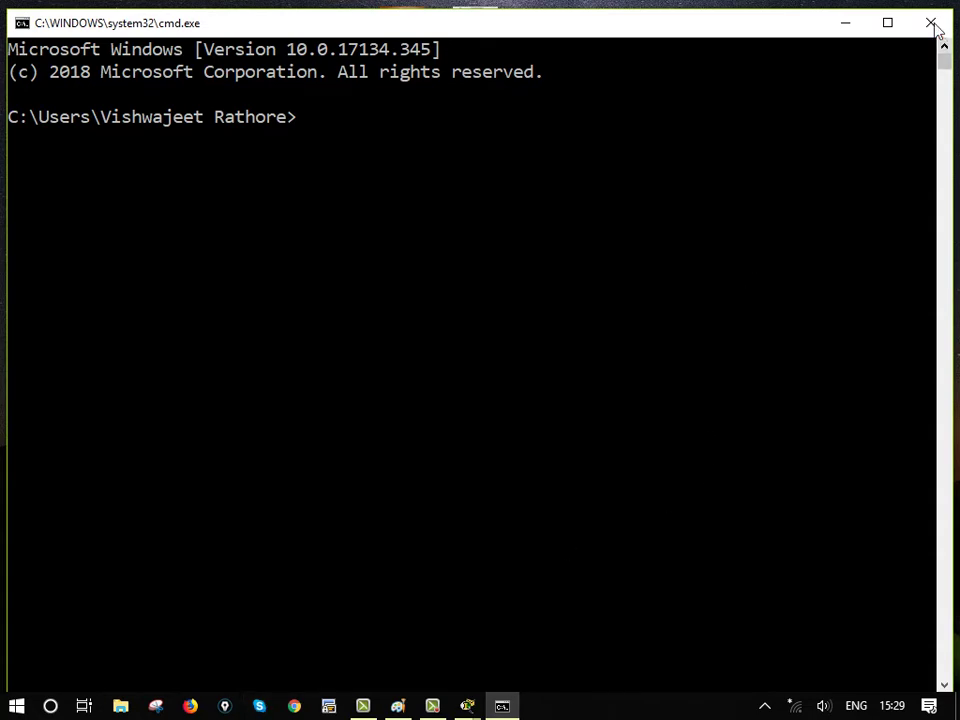
Close the Command Prompt window and launch putty.exe from the desktop
key("alt+F4")
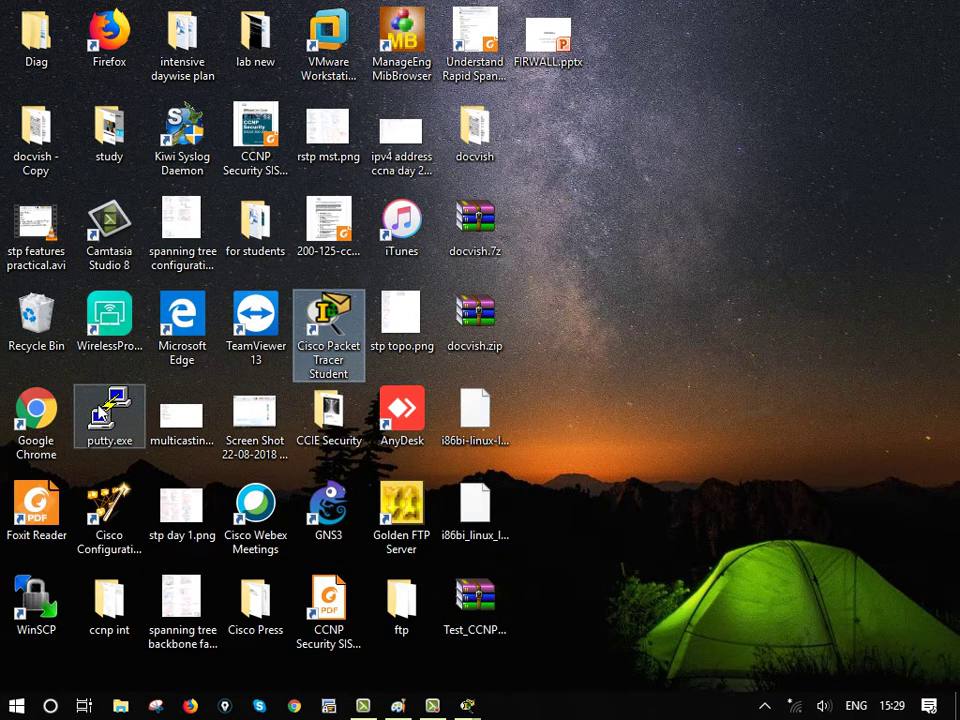
double_click(100, 410)
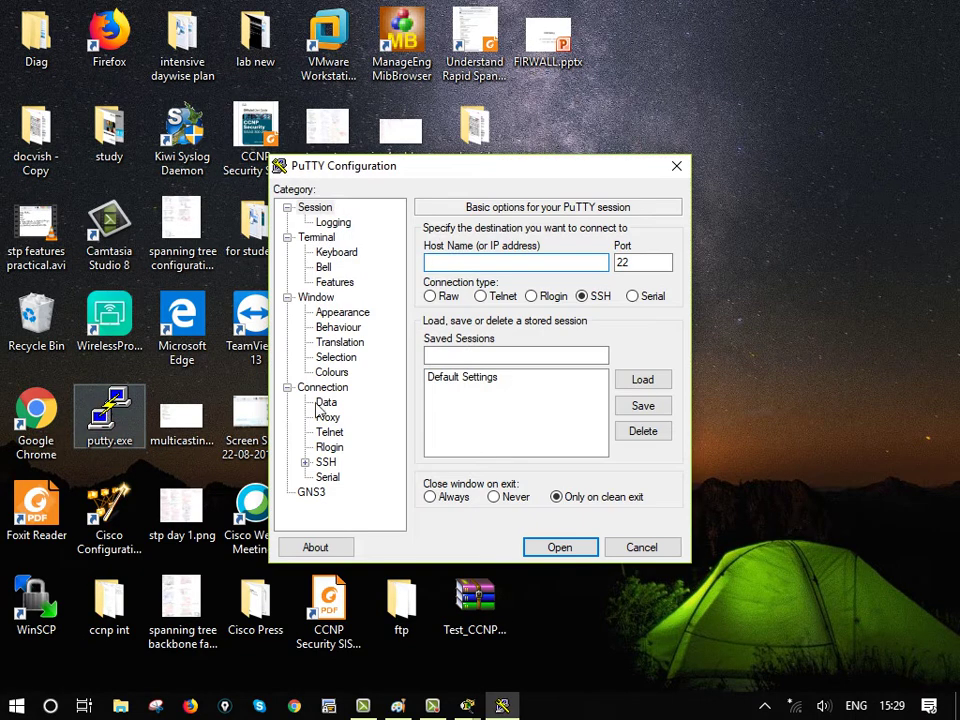
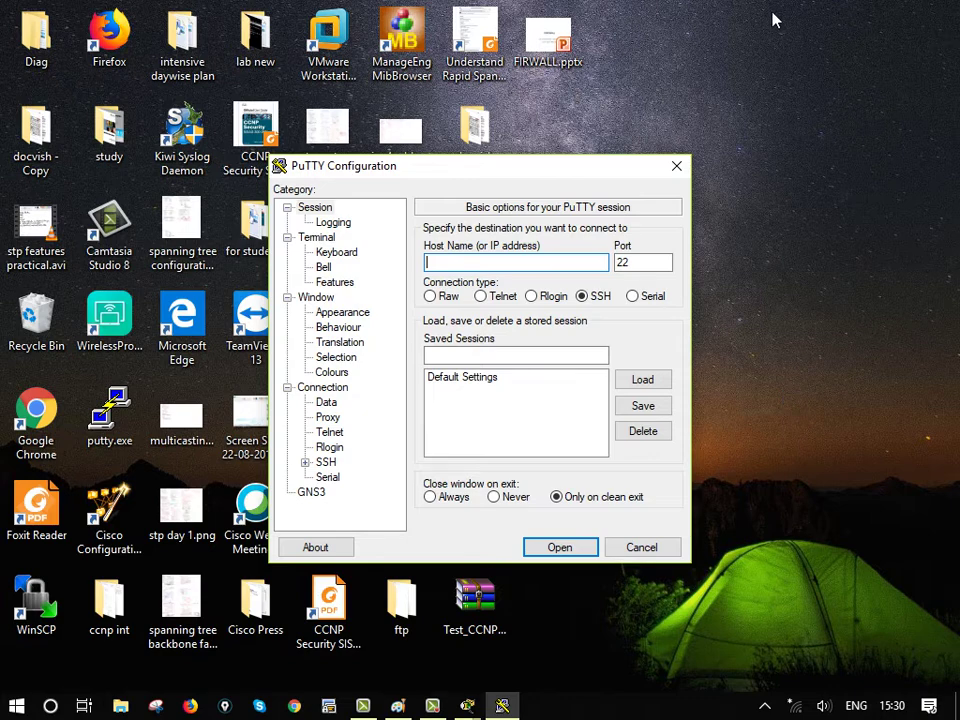
Close the PuTTY configuration window and launch SecureCRT from the taskbar
left_click(676, 166)
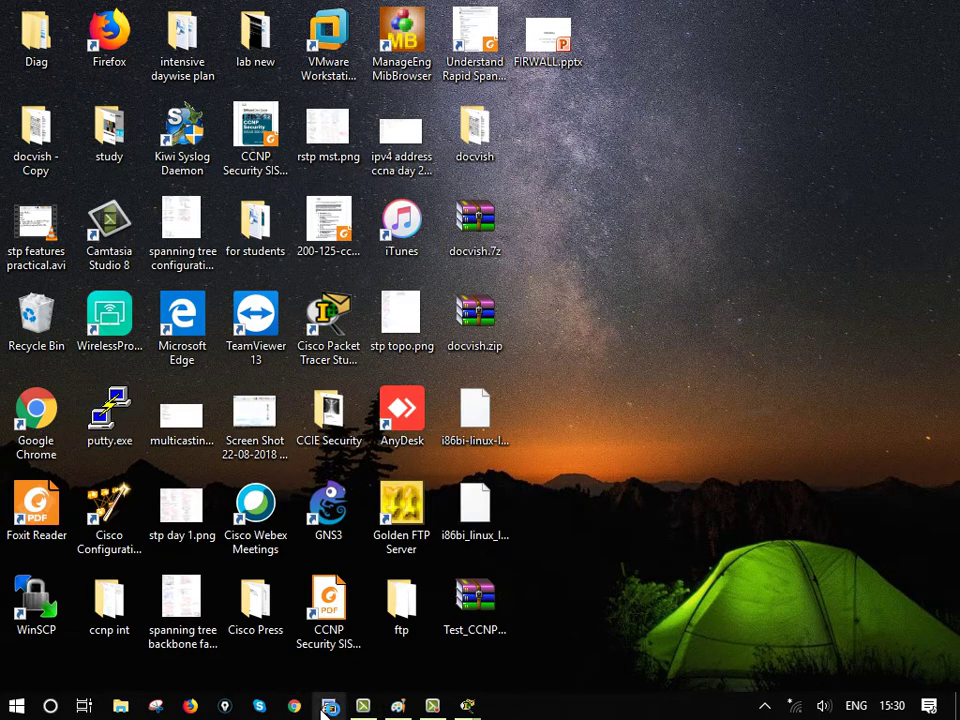
left_click(325, 706)
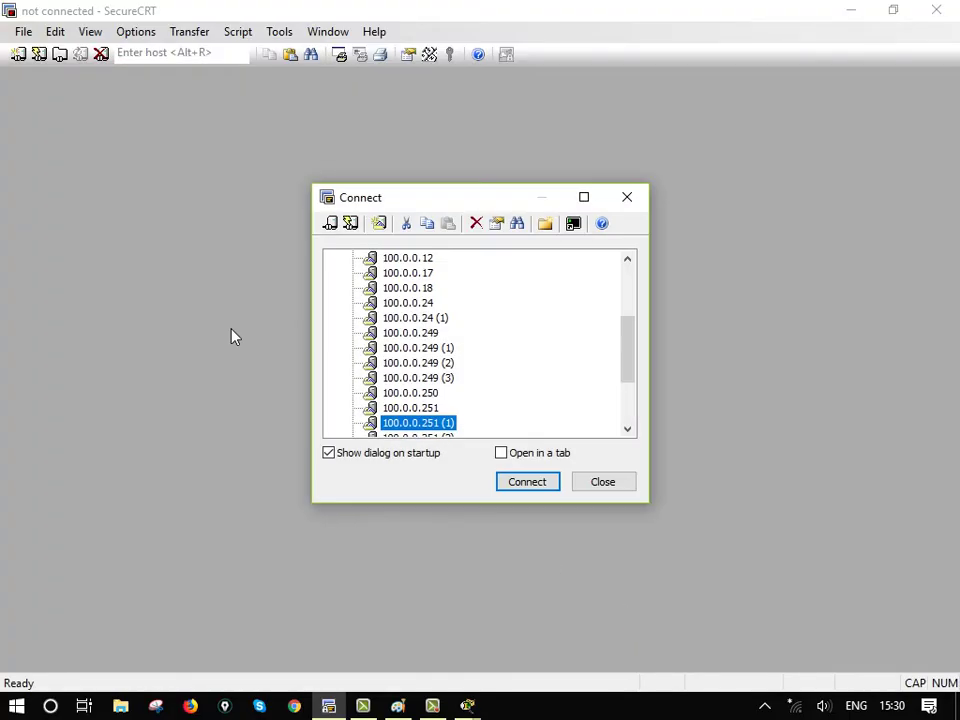
Check Quick Connect's protocol list keeping SSH2, then close Quick Connect and the Connect dialog
left_click(350, 223)
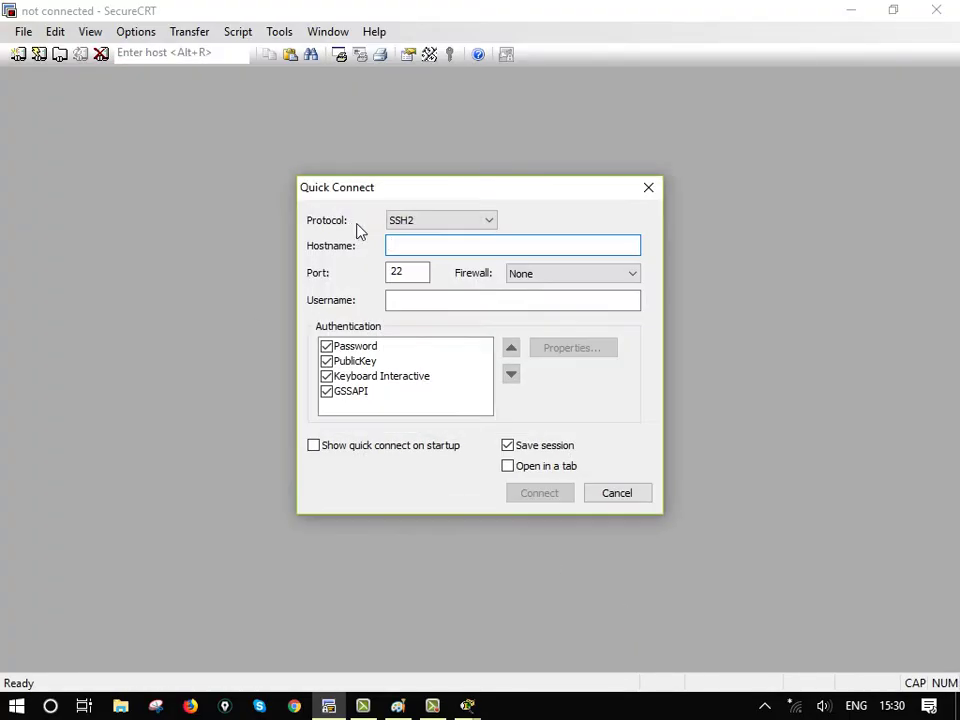
left_click(445, 223)
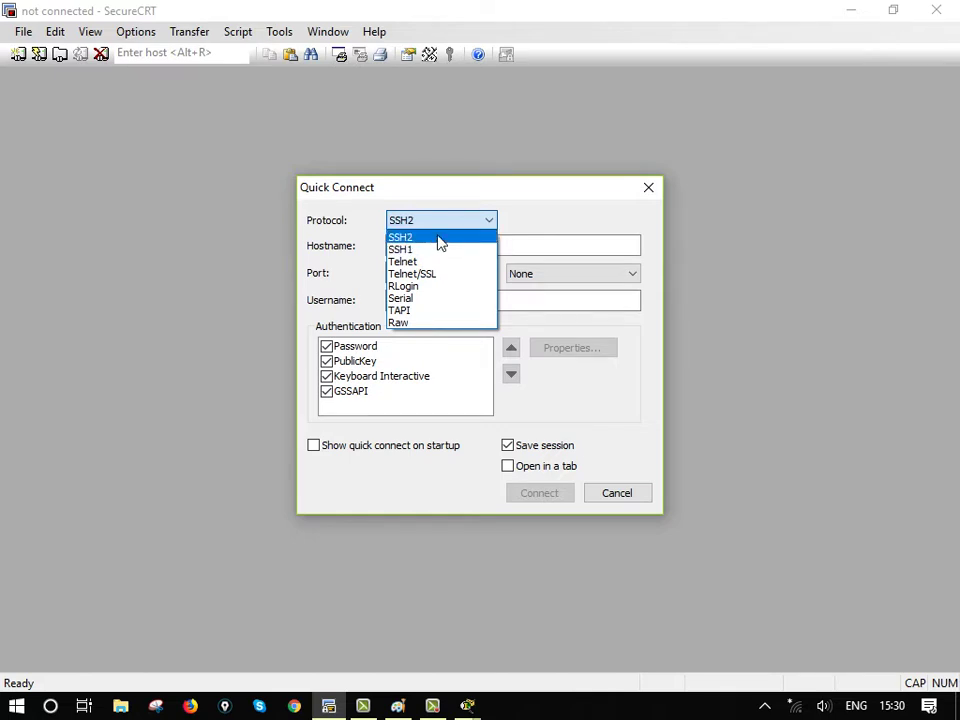
left_click(649, 196)
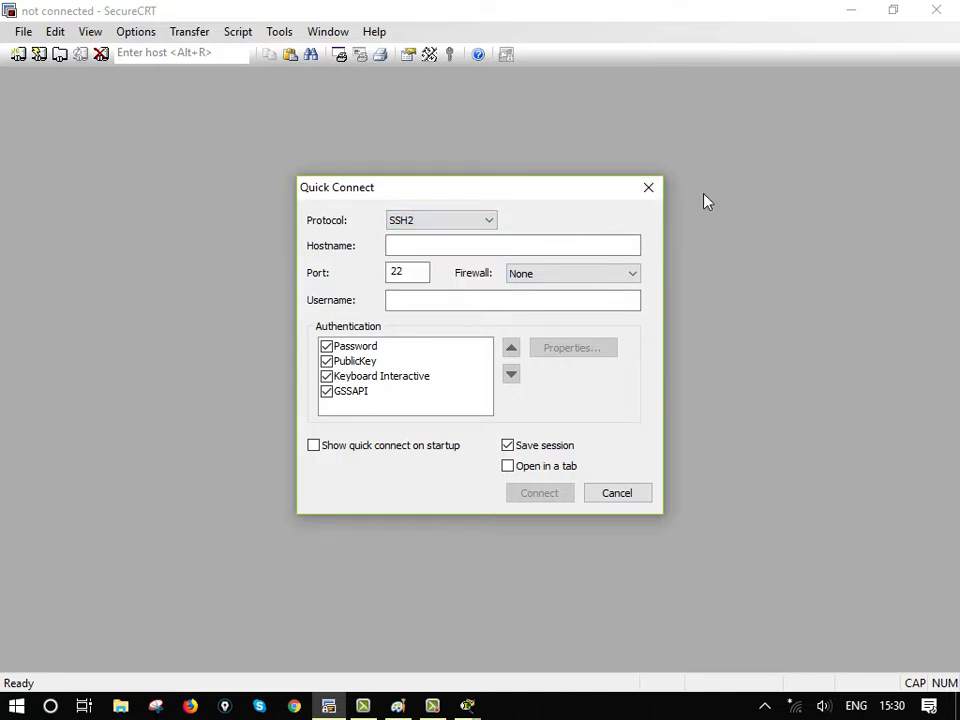
left_click(648, 187)
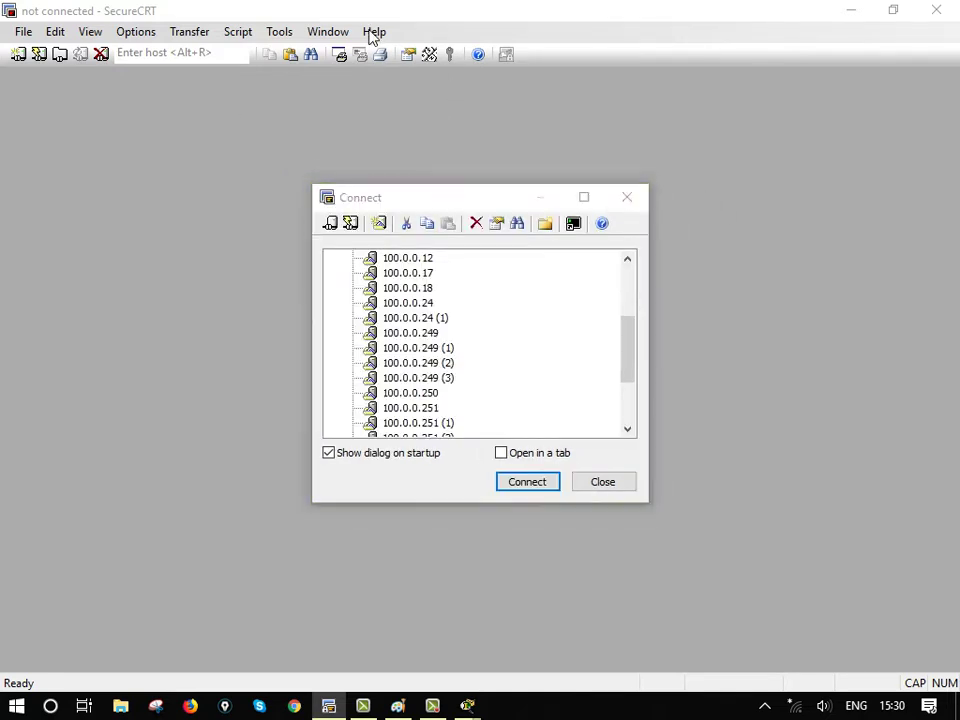
left_click(624, 488)
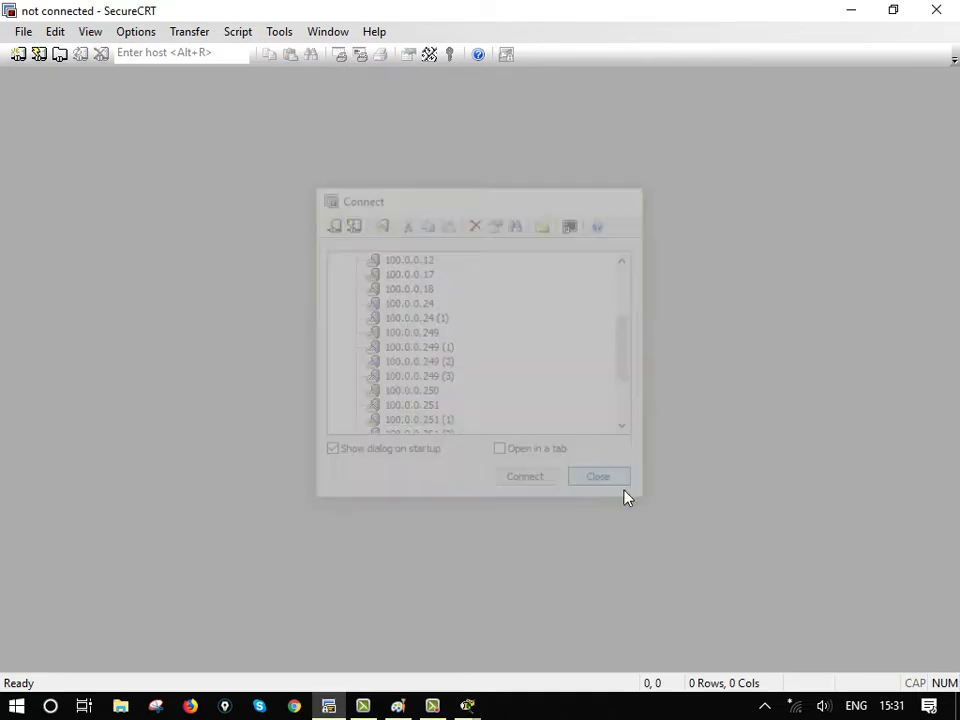
left_click(378, 31)
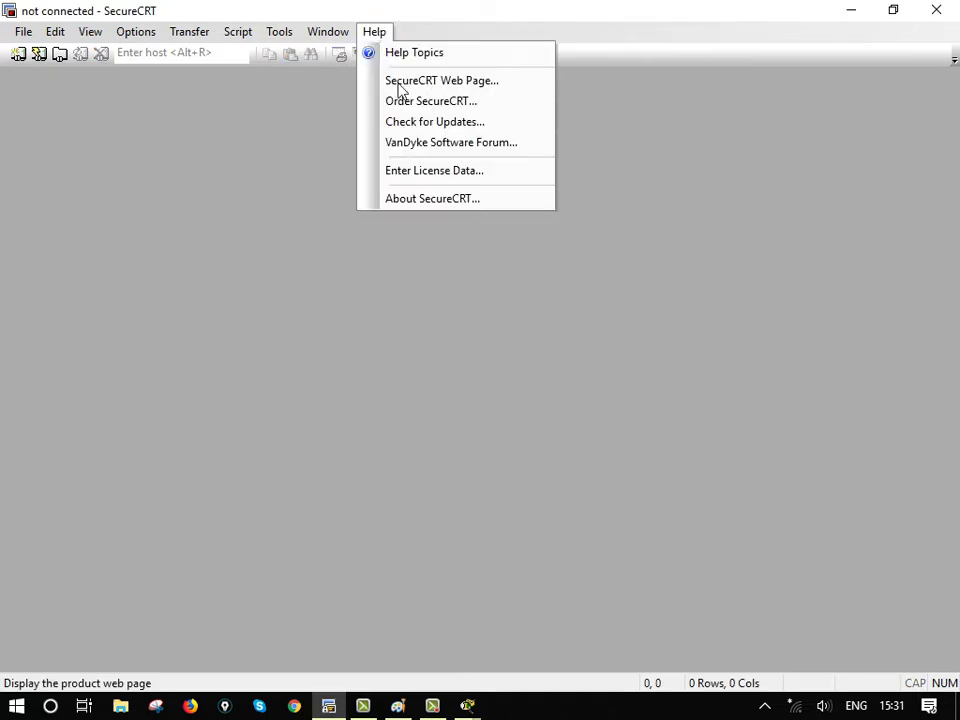
left_click(452, 200)
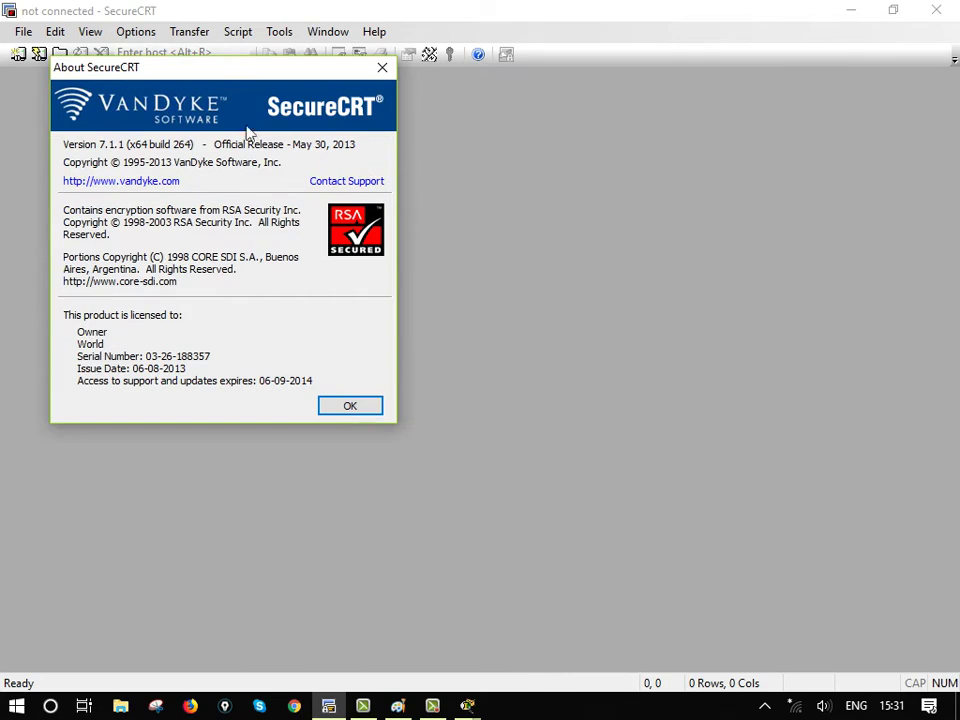
left_click(350, 406)
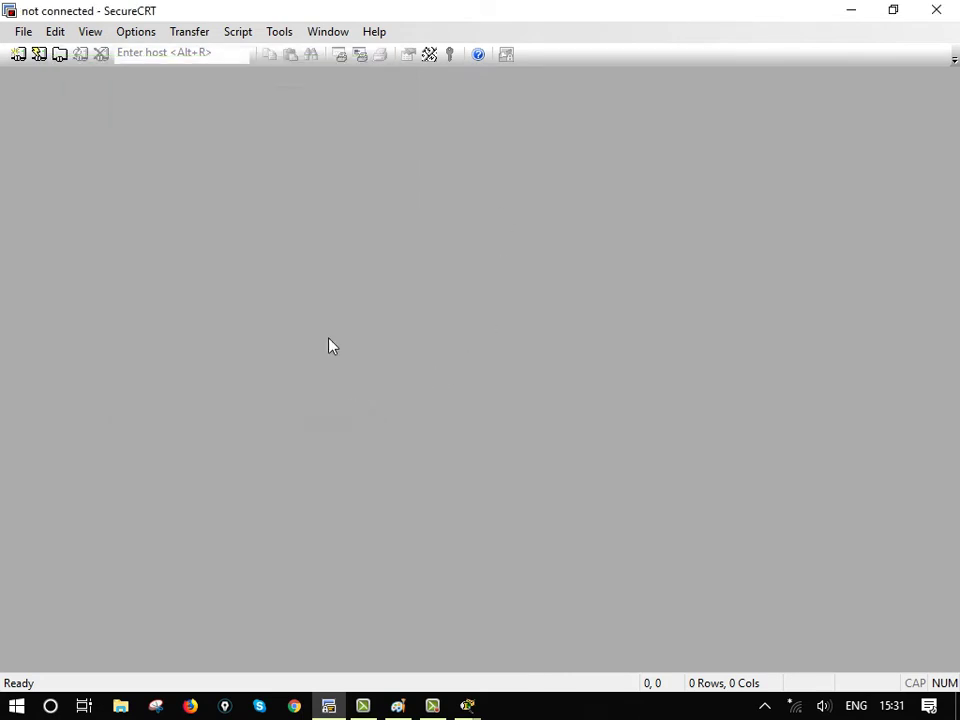
Reopen Quick Connect, confirm SSH2 is still the protocol, and close it without connecting
left_click(39, 54)
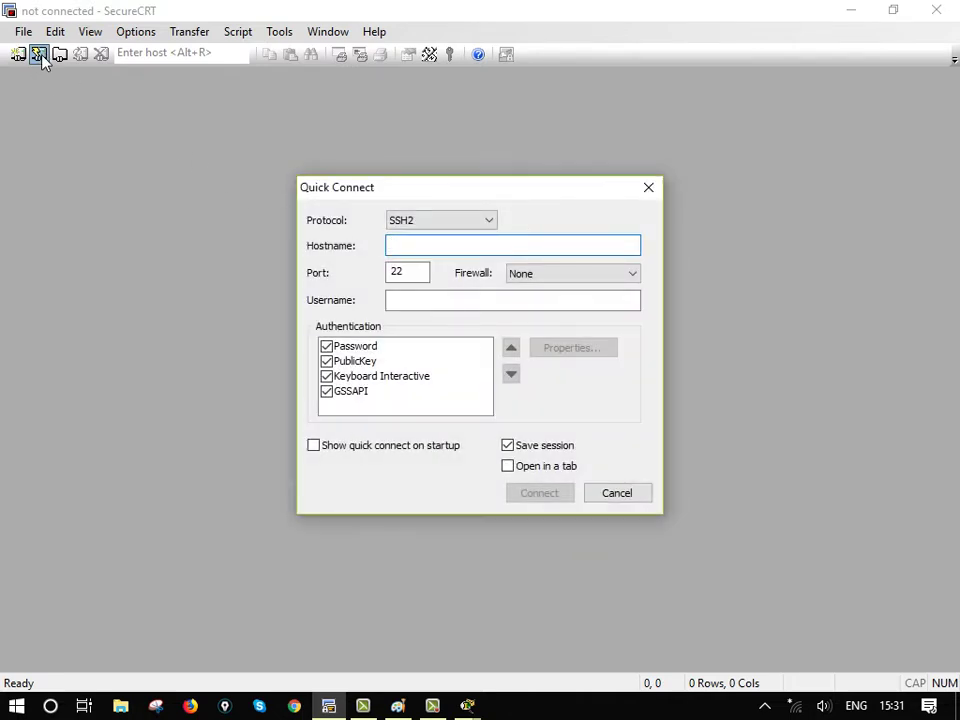
left_click(655, 192)
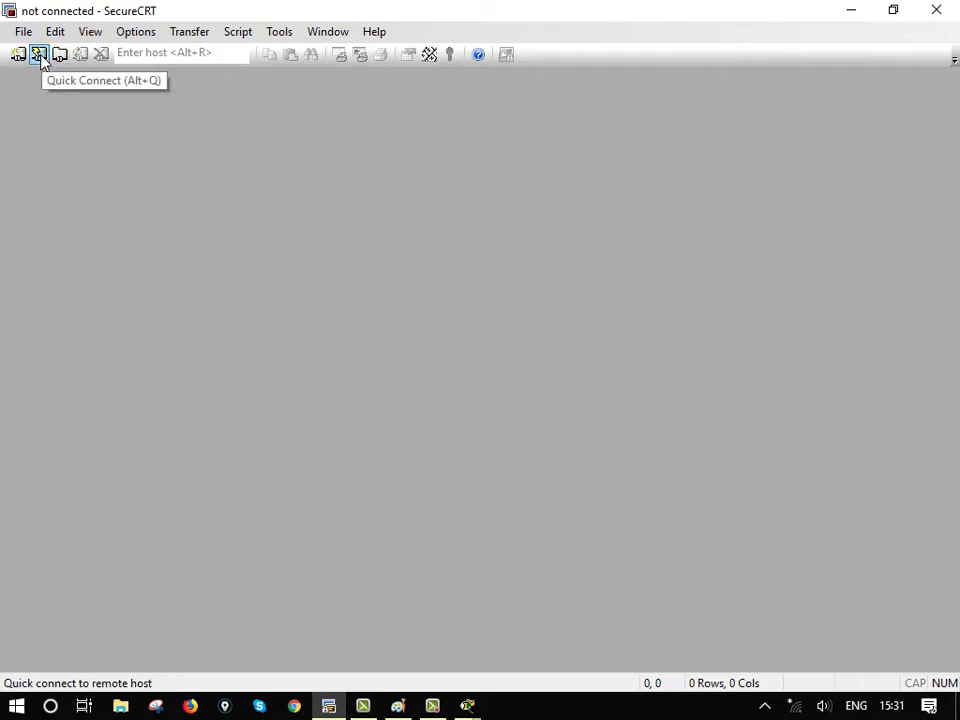
left_click(39, 54)
left_click(405, 219)
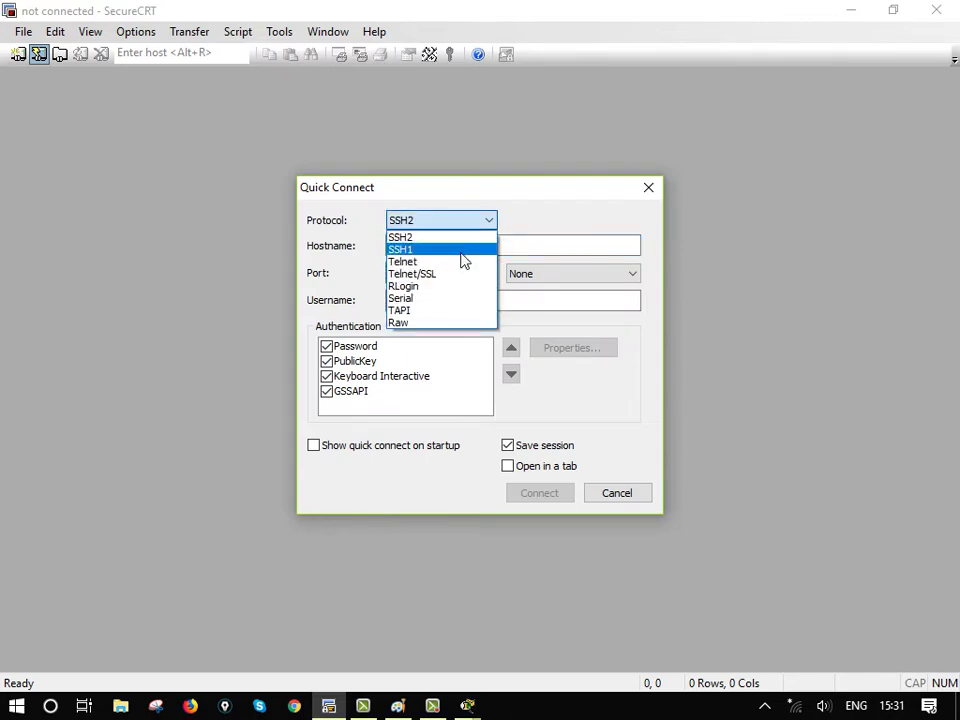
left_click(628, 191)
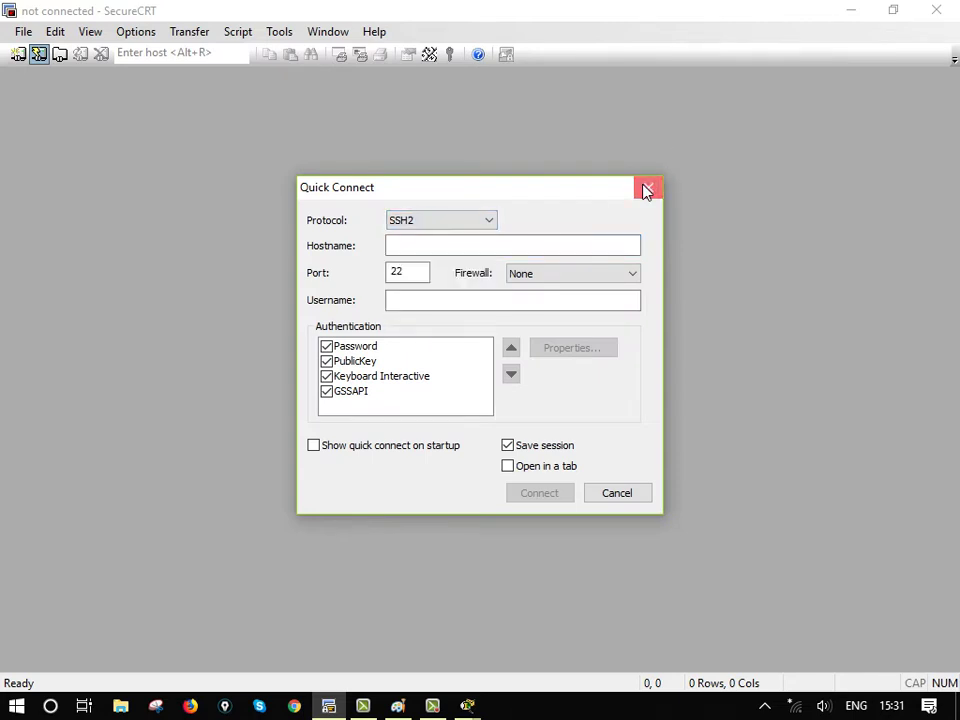
left_click(646, 190)
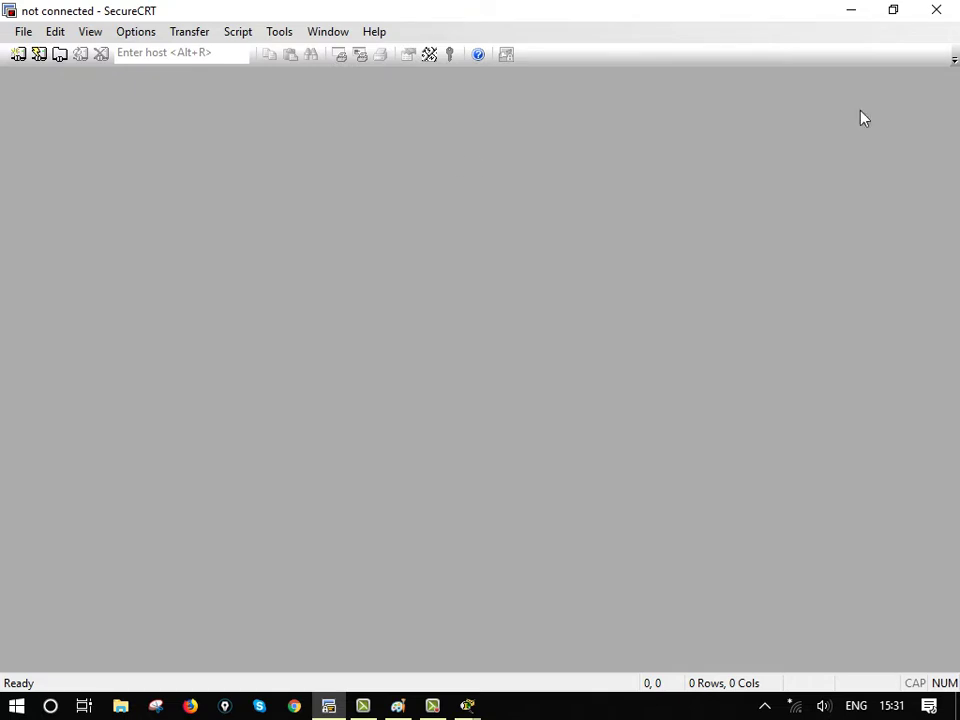
Minimize SecureCRT and select the putty.exe shortcut on the desktop
left_click(852, 11)
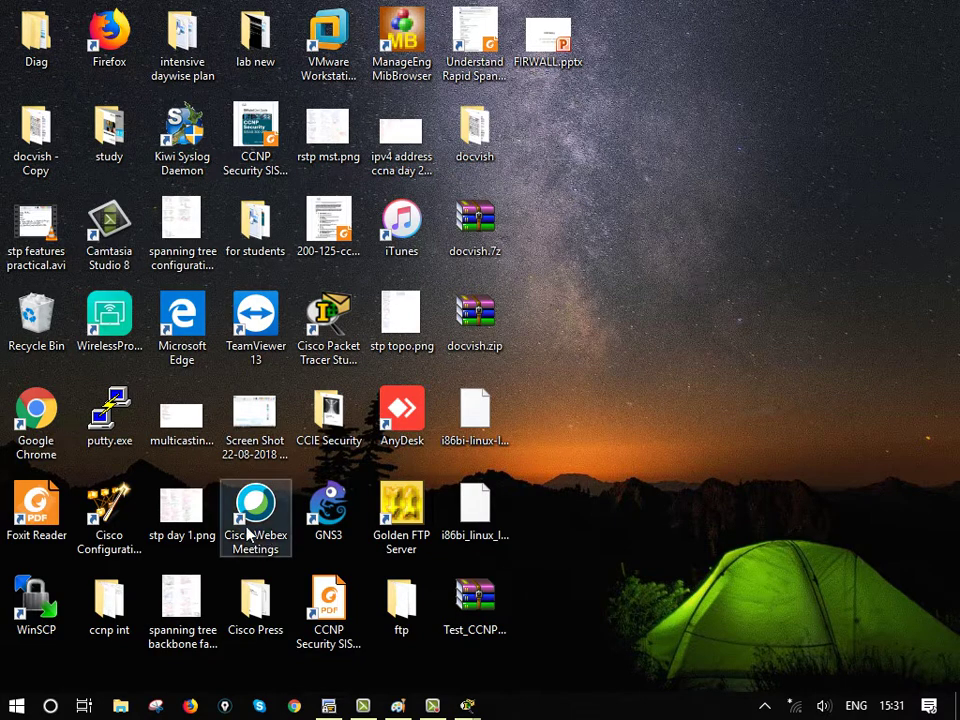
left_click(112, 427)
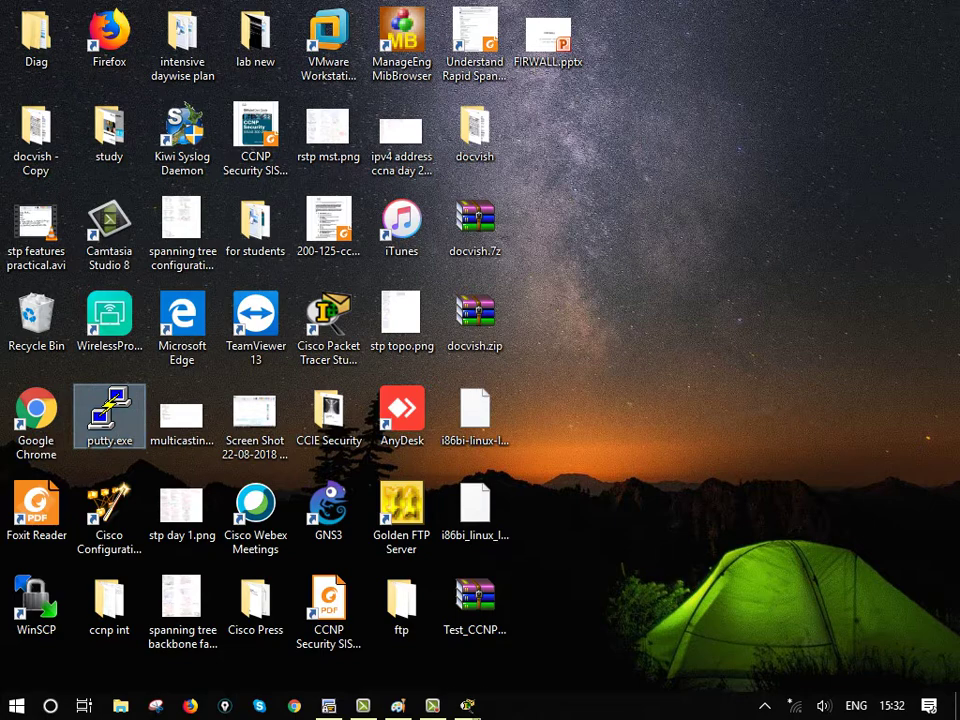
Show the taskbar previews of the Packet Tracer topology, Router0 and PC0 windows
mouse_move(466, 706)
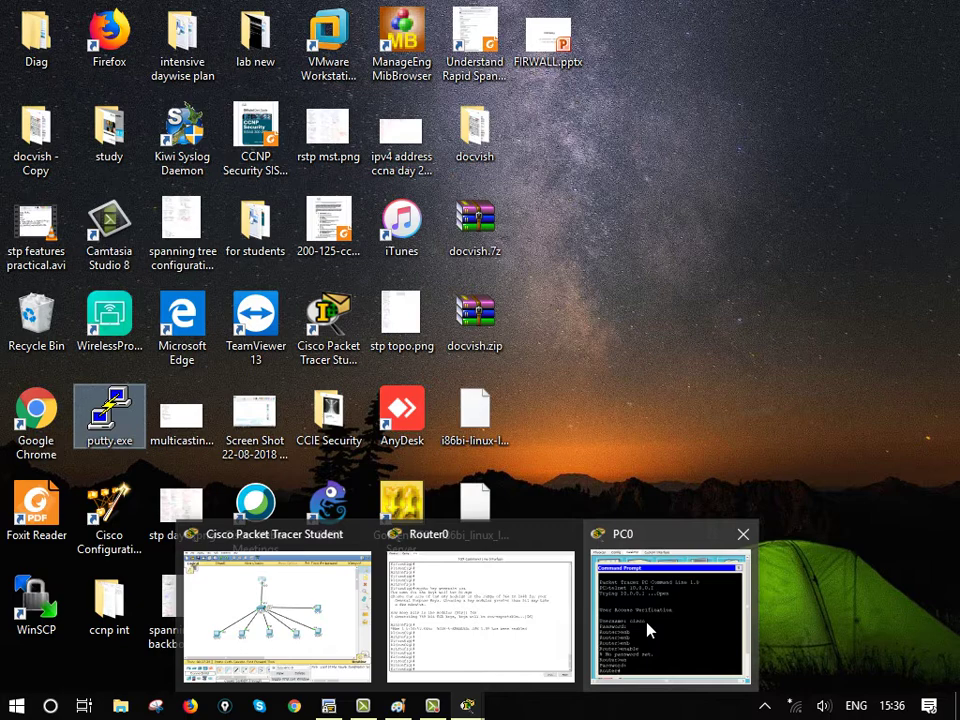
Bring the Packet Tracer topology forward and open PC1's Command Prompt at the PC> line
left_click(208, 652)
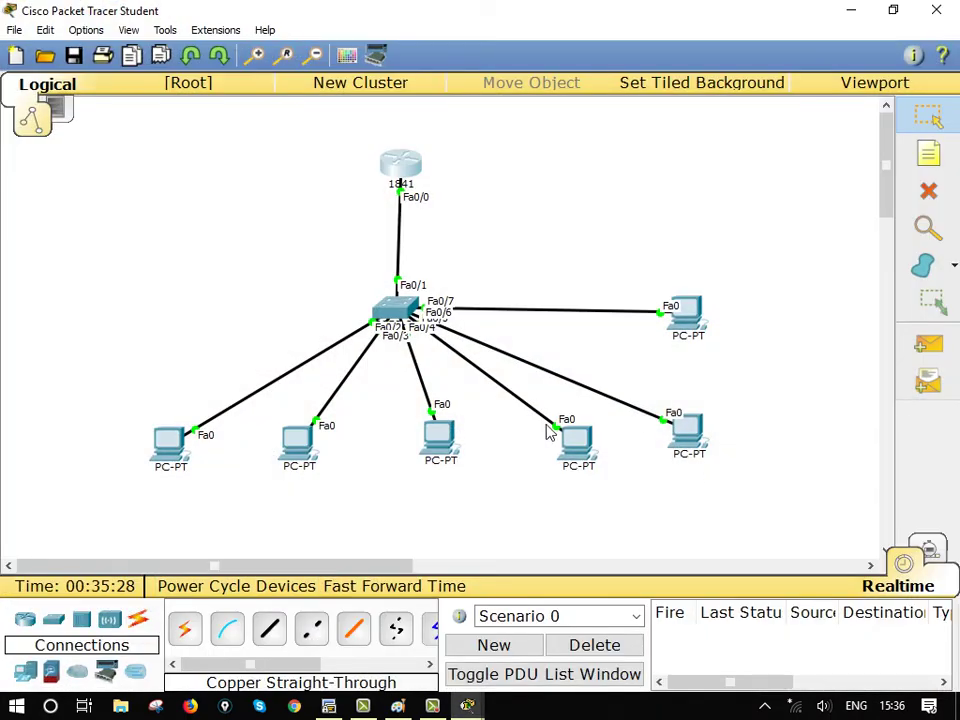
left_click(310, 458)
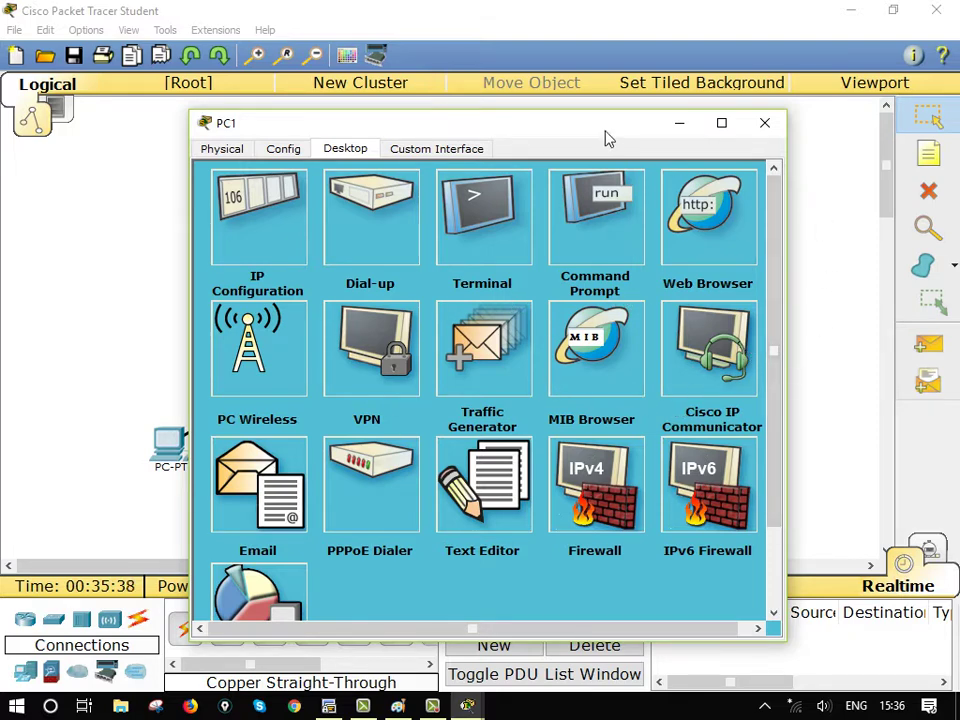
left_click(608, 236)
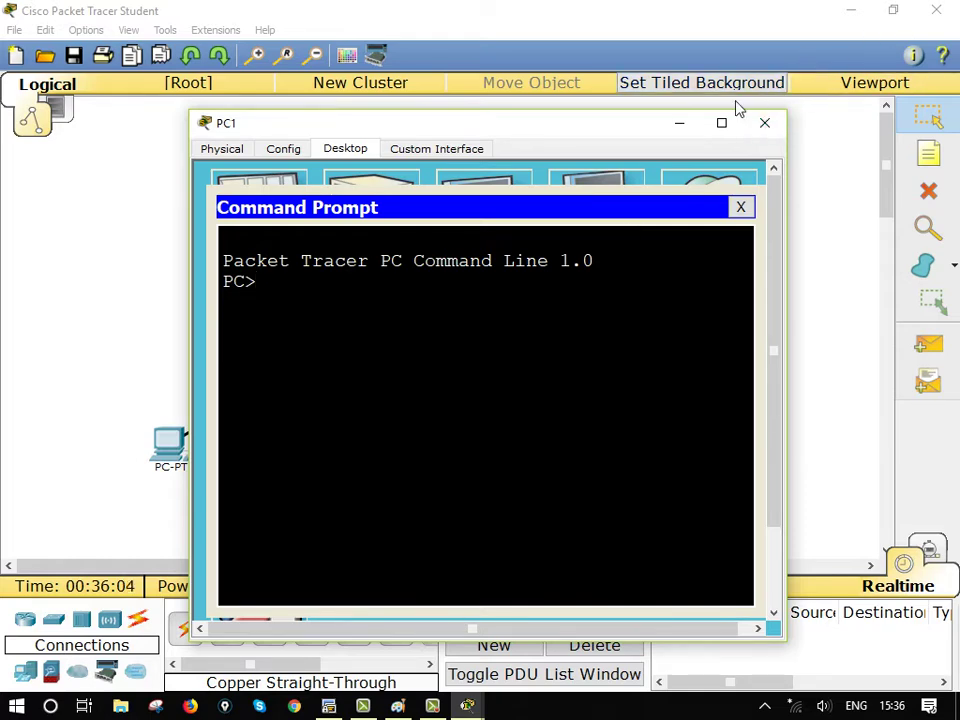
Minimize PC1, briefly open and minimize PC0, then reopen and close PC1's window
left_click(677, 124)
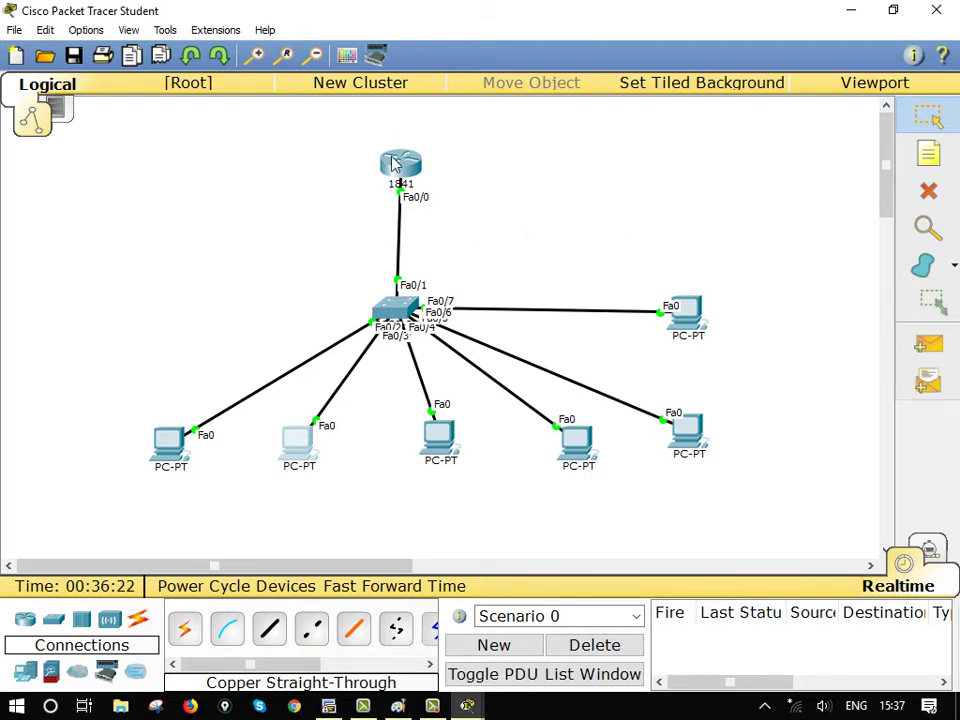
left_click(167, 440)
left_click(682, 126)
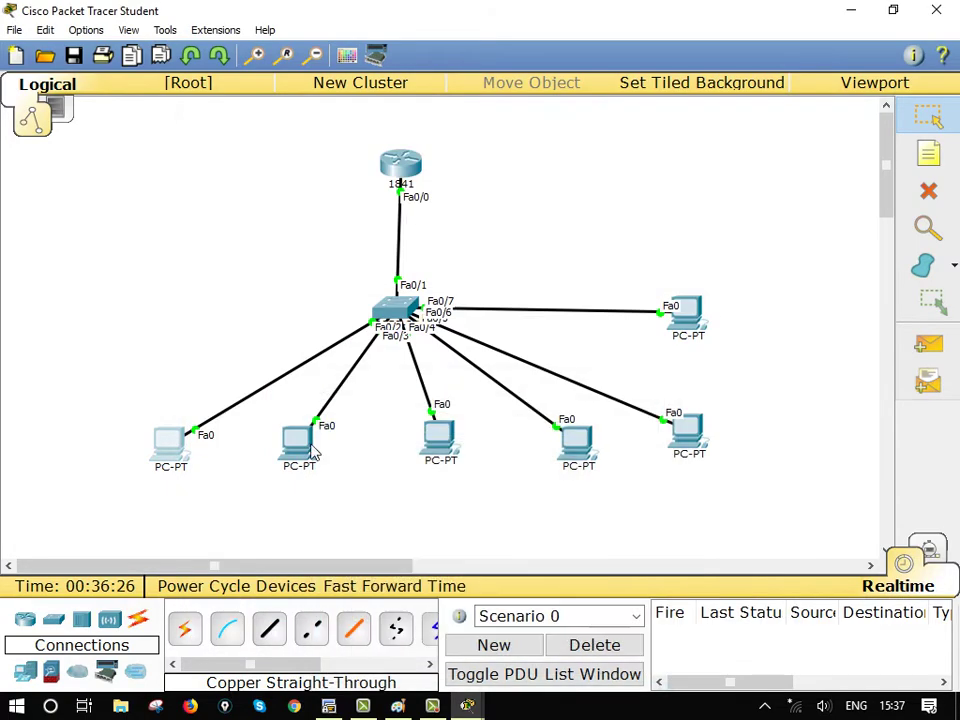
left_click(296, 448)
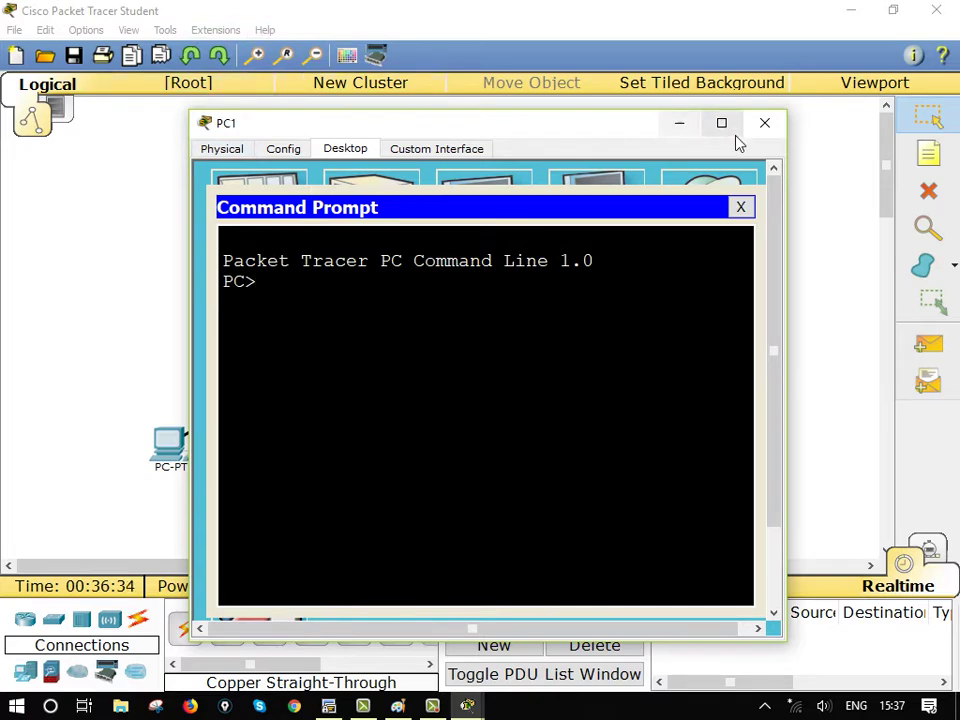
left_click(765, 123)
View the Help > About box showing Student version 6.2.0.0052, then close it
left_click(264, 29)
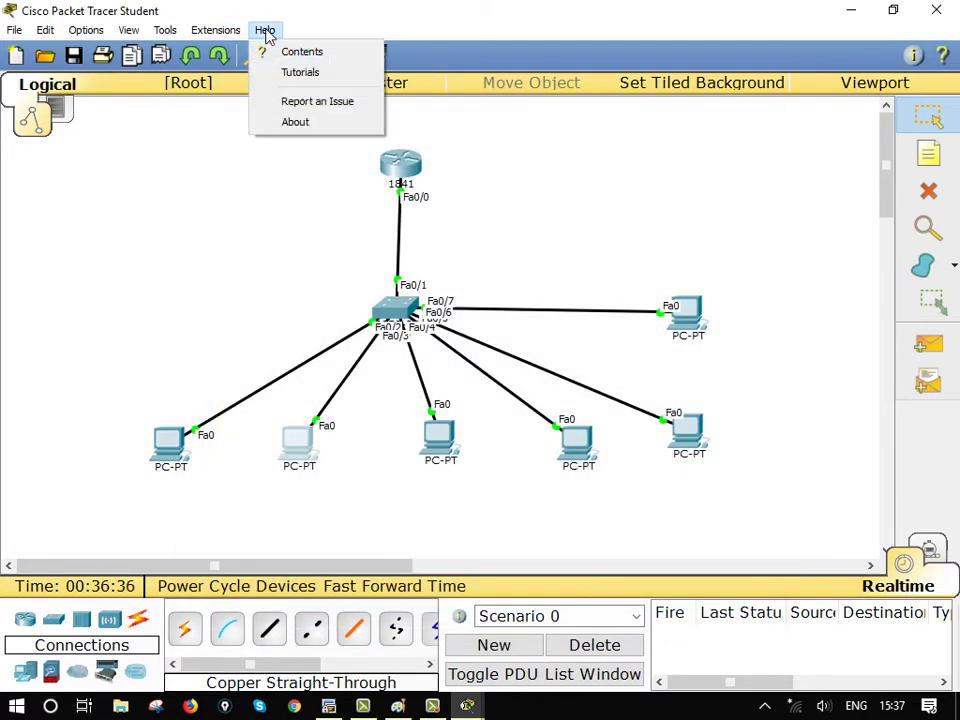
left_click(305, 124)
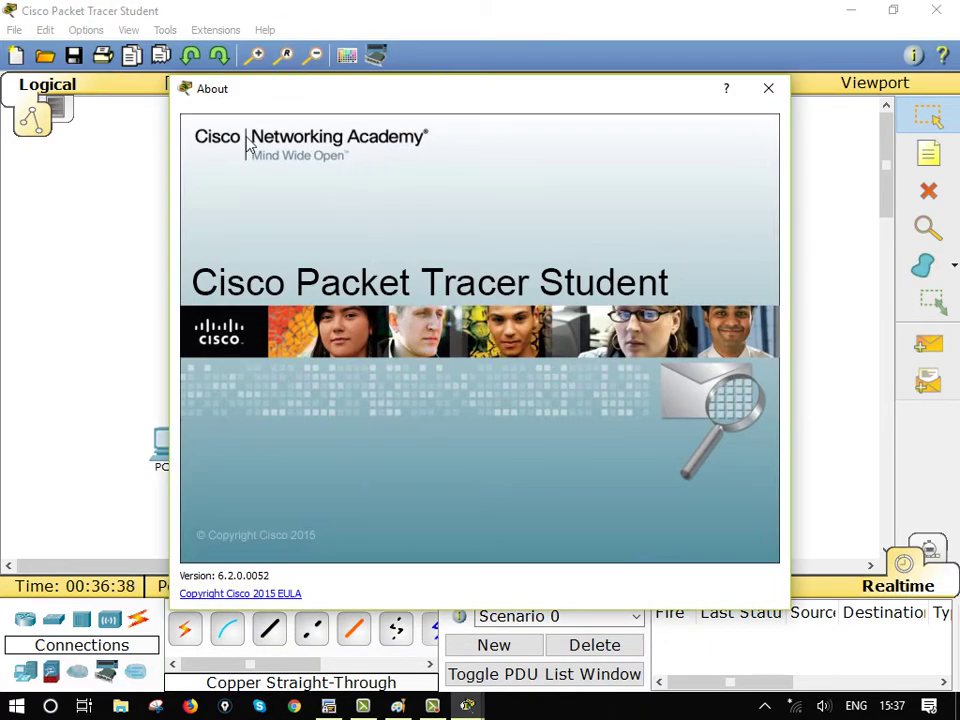
left_click(768, 90)
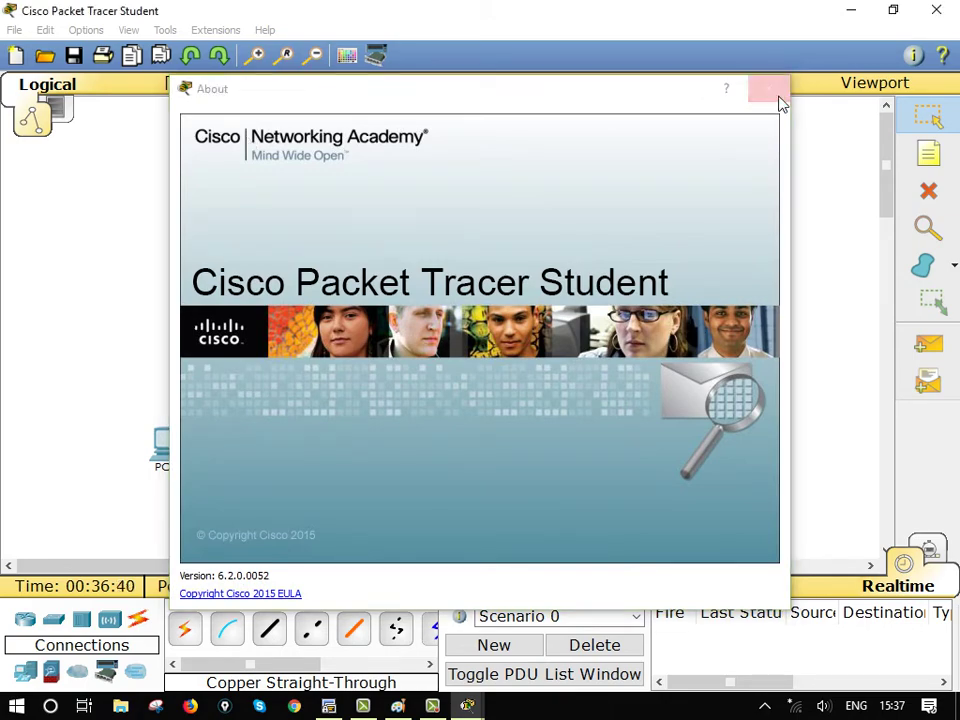